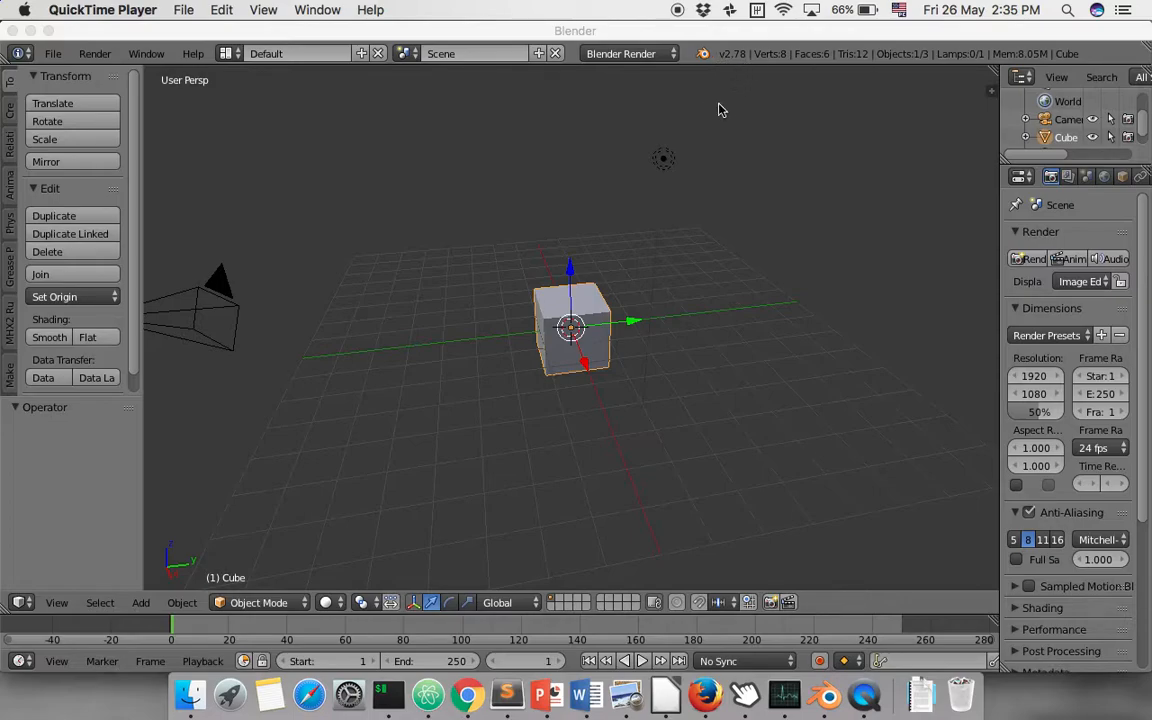
{"action": "left_click", "coordinate": [636, 263]}
{"action": "middle_click_drag", "start_coordinate": [636, 263], "coordinate": [557, 245]}
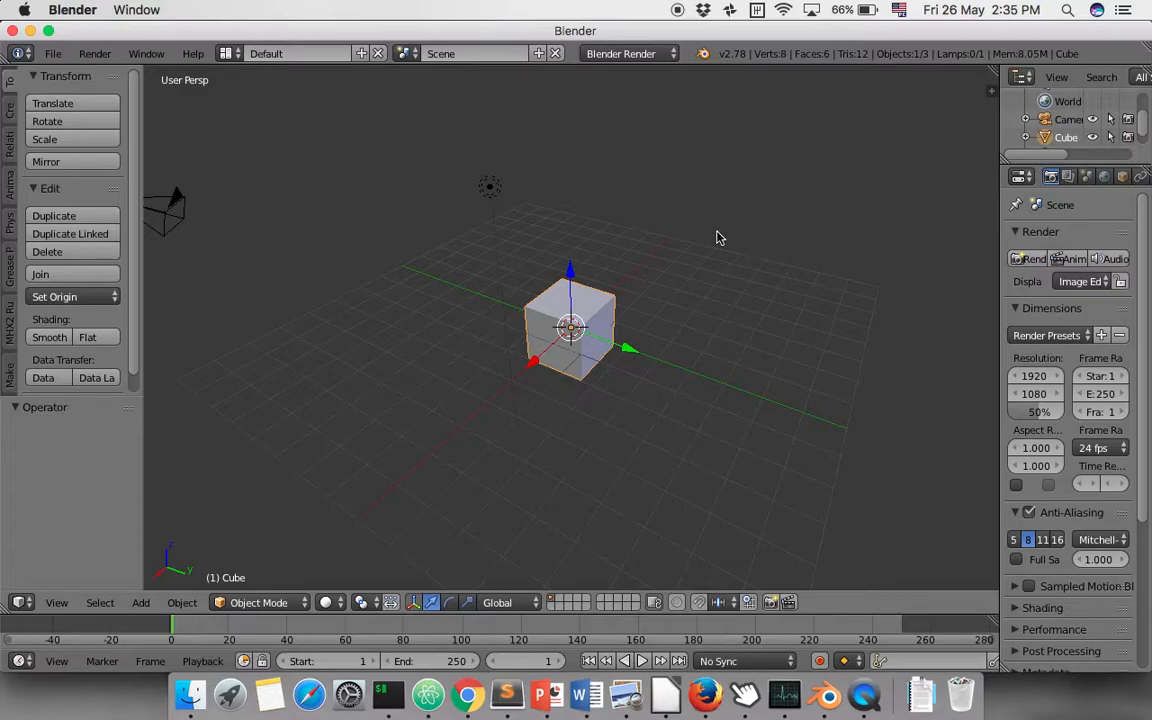
{"action": "middle_click_drag", "start_coordinate": [692, 239], "coordinate": [617, 278]}
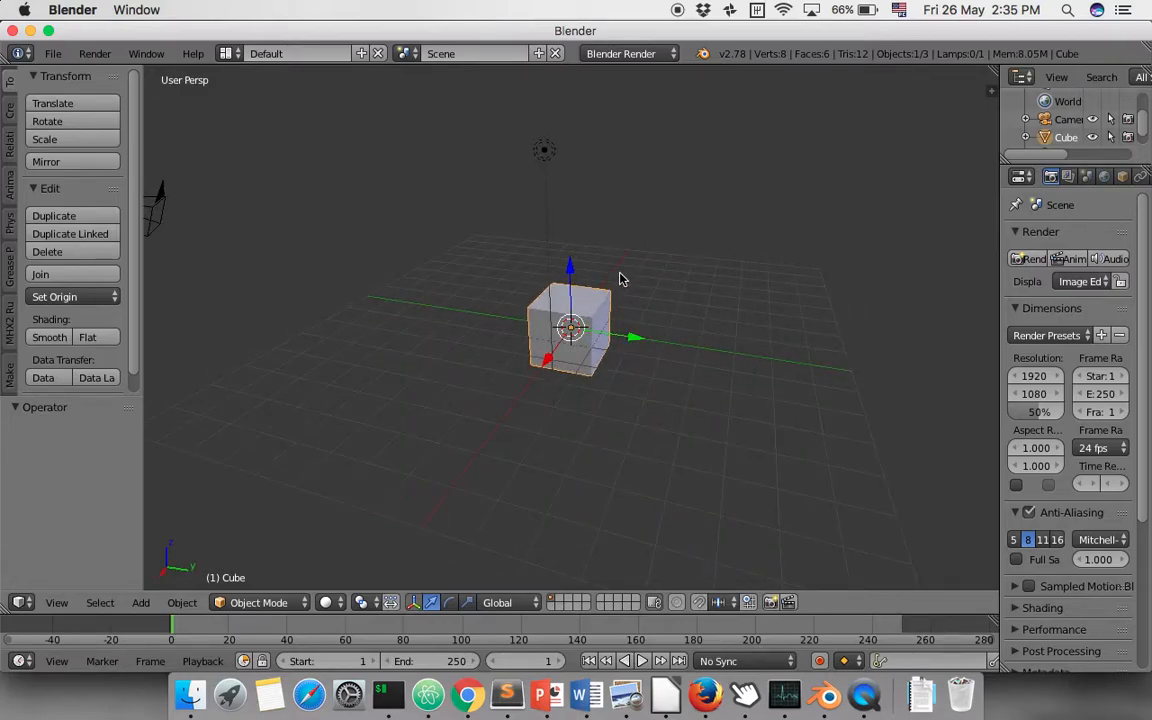
Step: Switch to Chrome, view the blender.org home page and bring up the Blender Features page
{"action": "left_click", "coordinate": [467, 694]}
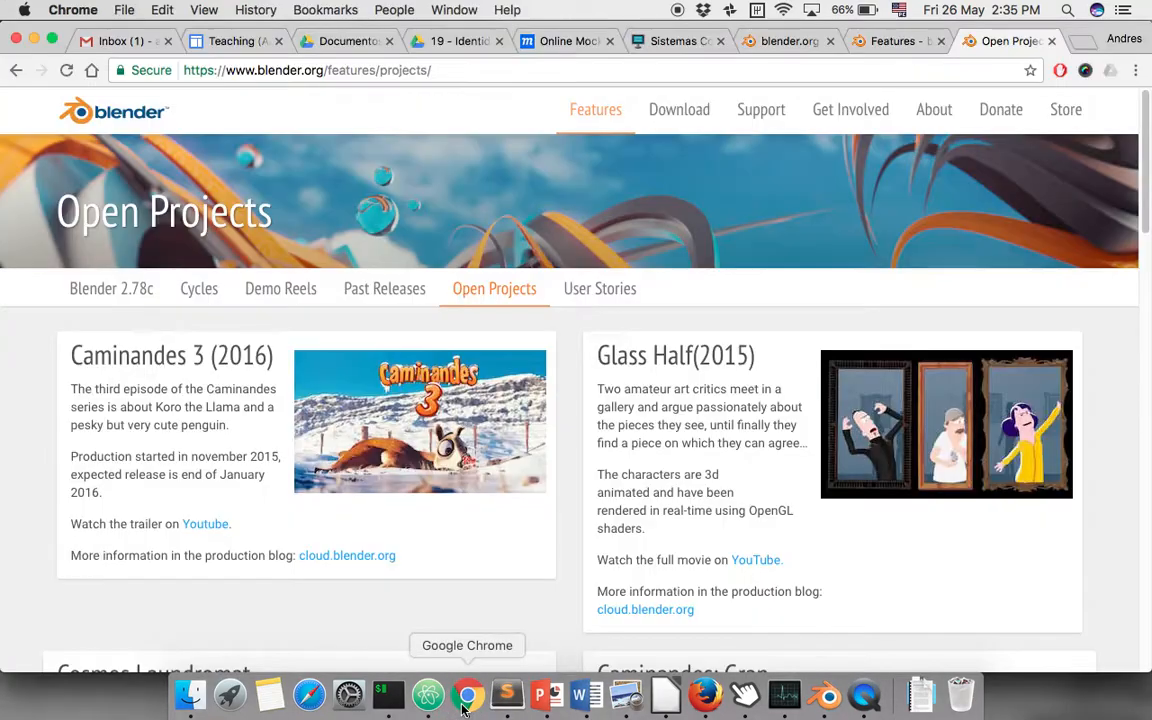
{"action": "left_click", "coordinate": [788, 41]}
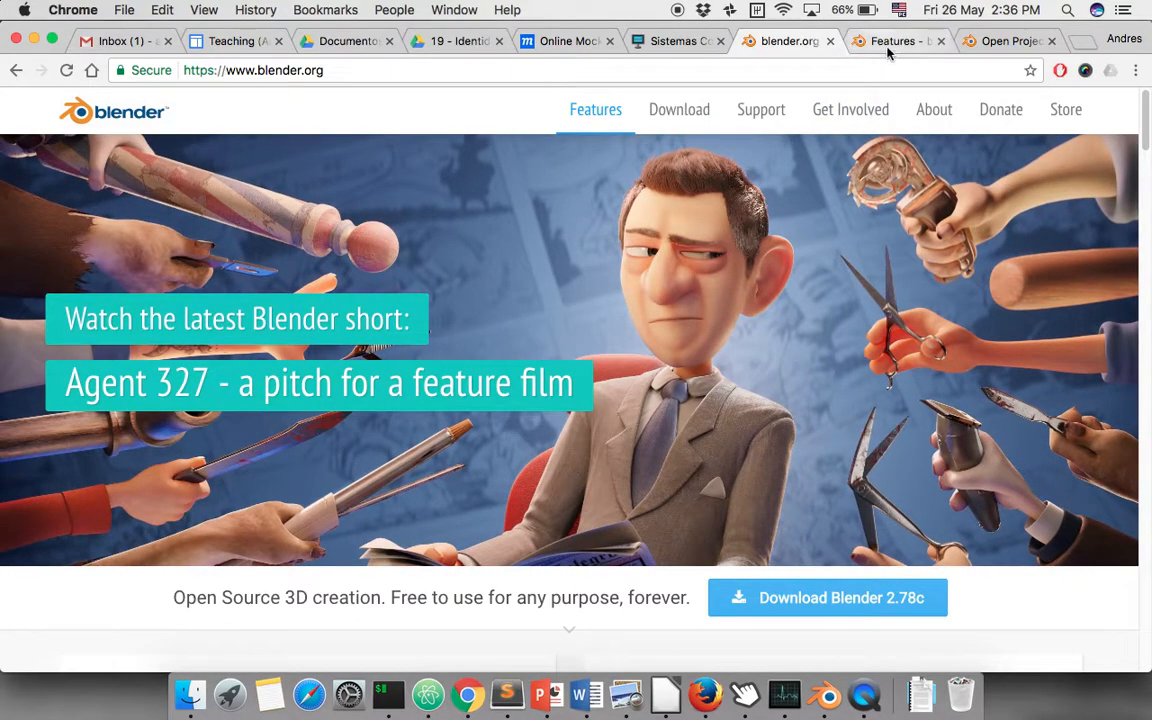
{"action": "left_click", "coordinate": [886, 50]}
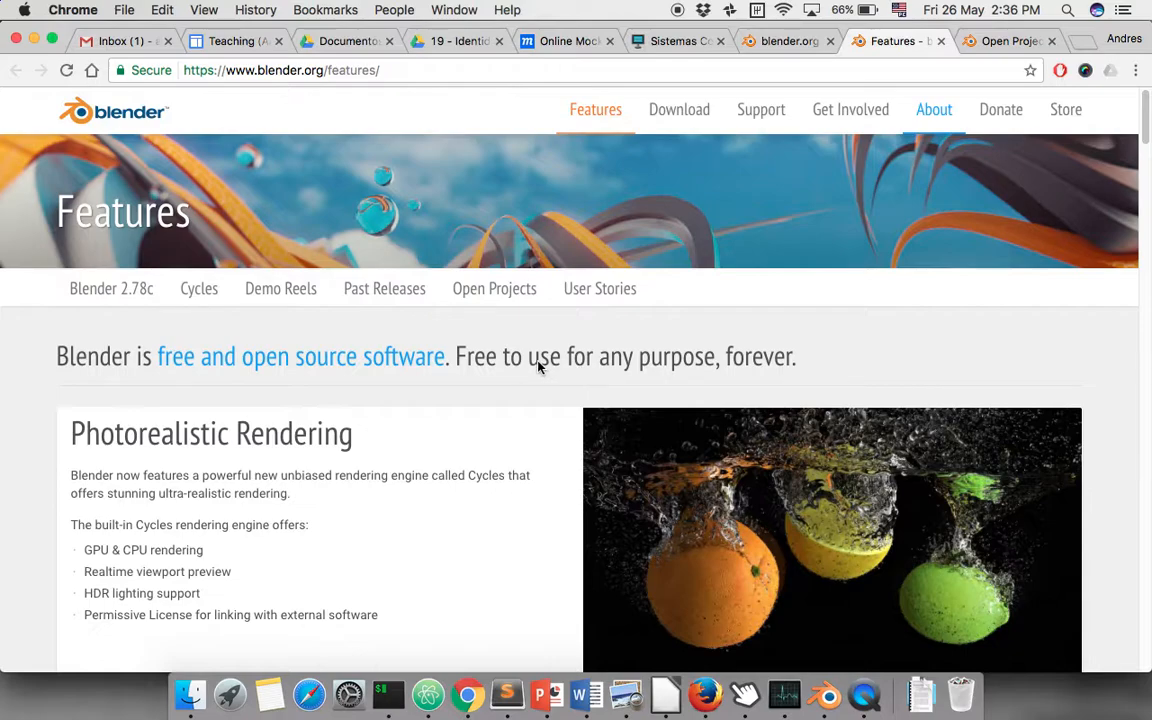
Step: Examine the Features page sections from Photorealistic Rendering through modeling, materials, rigging and animation to Sculpting
{"action": "scroll", "coordinate": [538, 367], "scroll_direction": "down", "scroll_amount": 1}
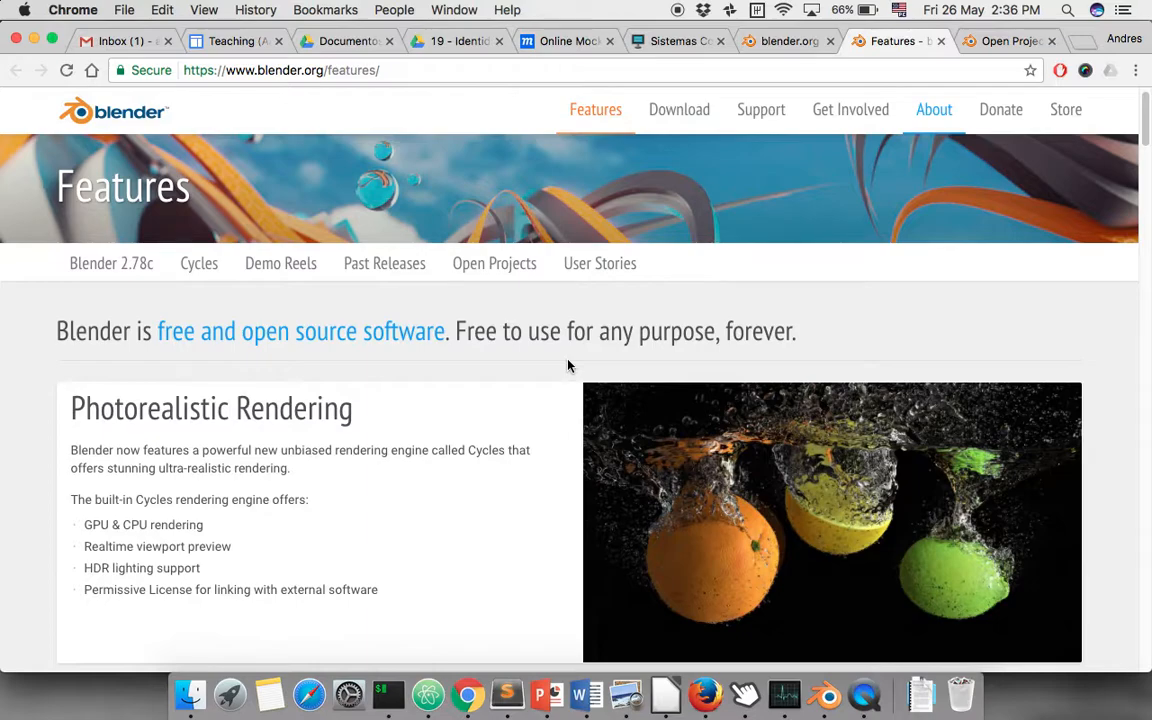
{"action": "scroll", "coordinate": [568, 366], "scroll_direction": "down", "scroll_amount": 2}
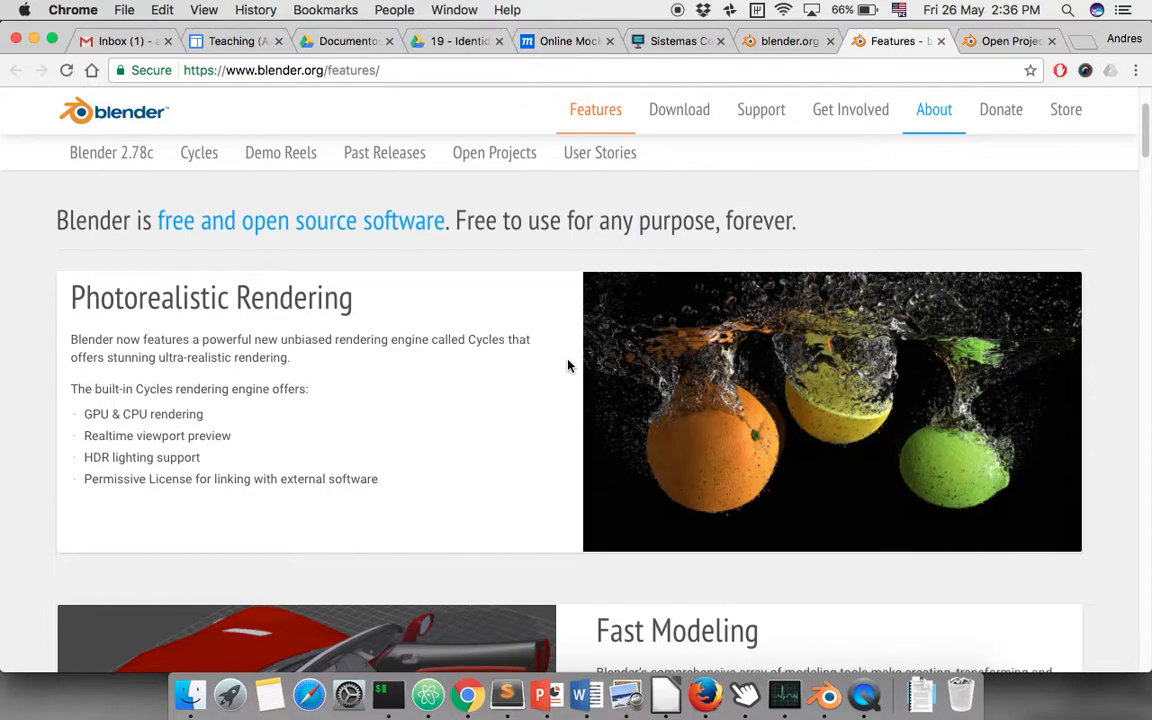
{"action": "scroll", "coordinate": [567, 365], "scroll_direction": "down", "scroll_amount": 2}
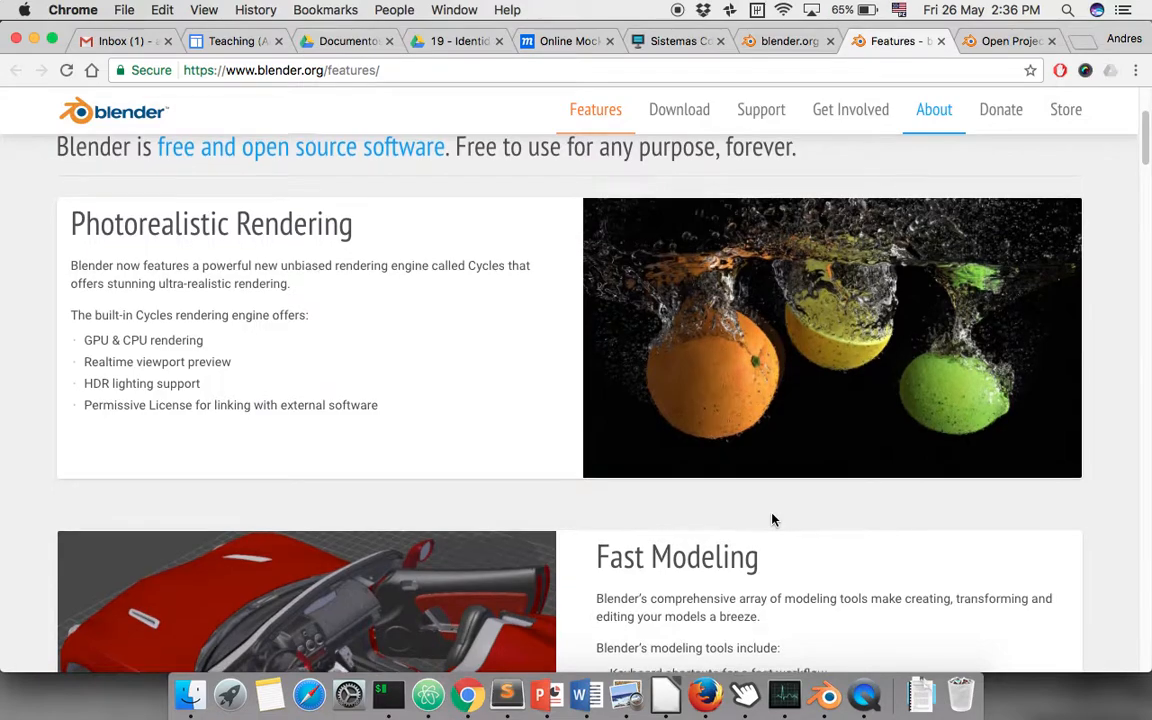
{"action": "scroll", "coordinate": [772, 519], "scroll_direction": "down", "scroll_amount": 5}
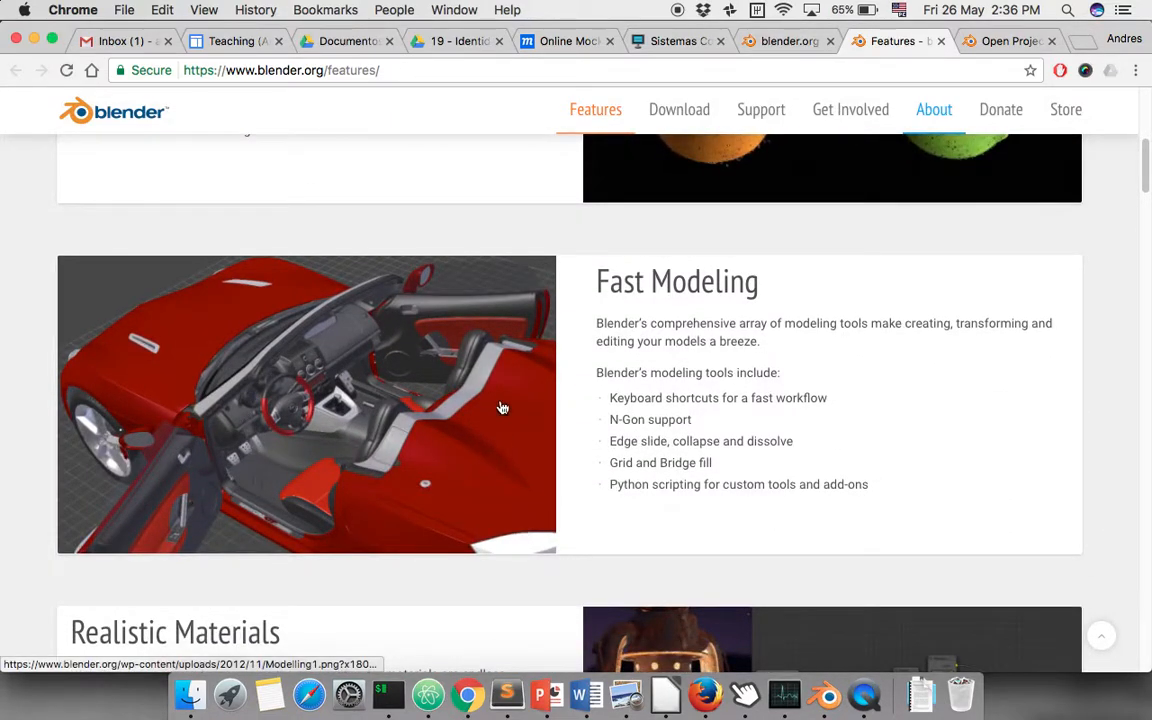
{"action": "scroll", "coordinate": [708, 398], "scroll_direction": "down", "scroll_amount": 2}
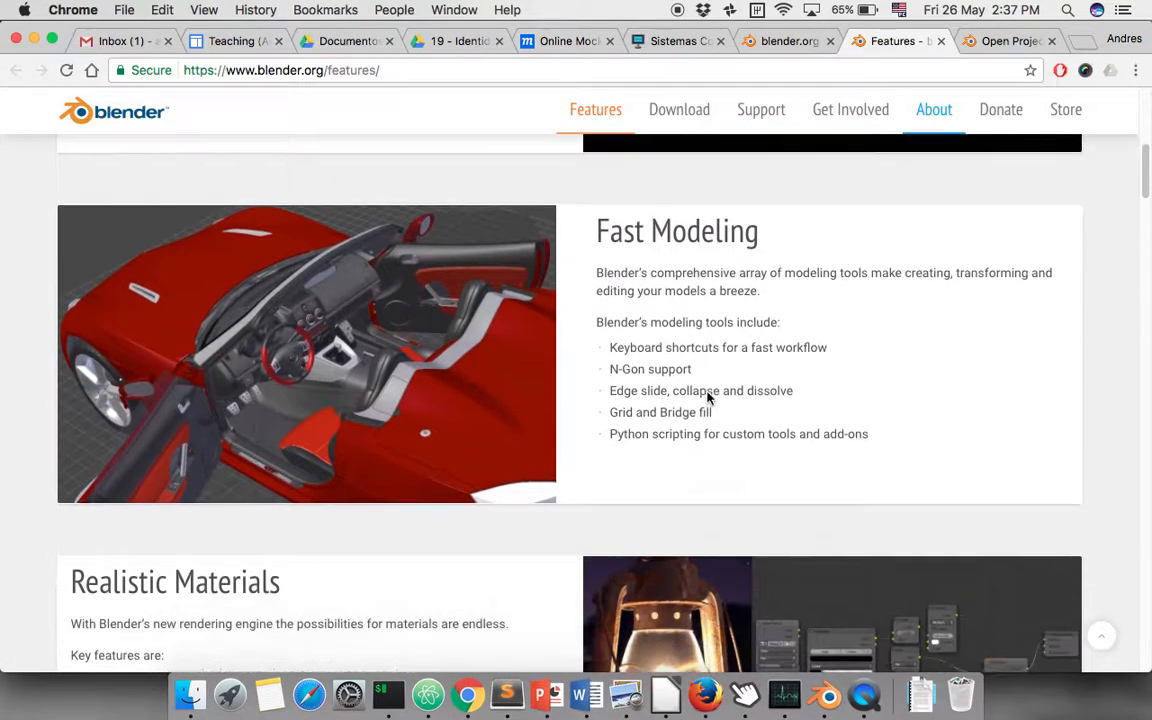
{"action": "scroll", "coordinate": [708, 398], "scroll_direction": "down", "scroll_amount": 5}
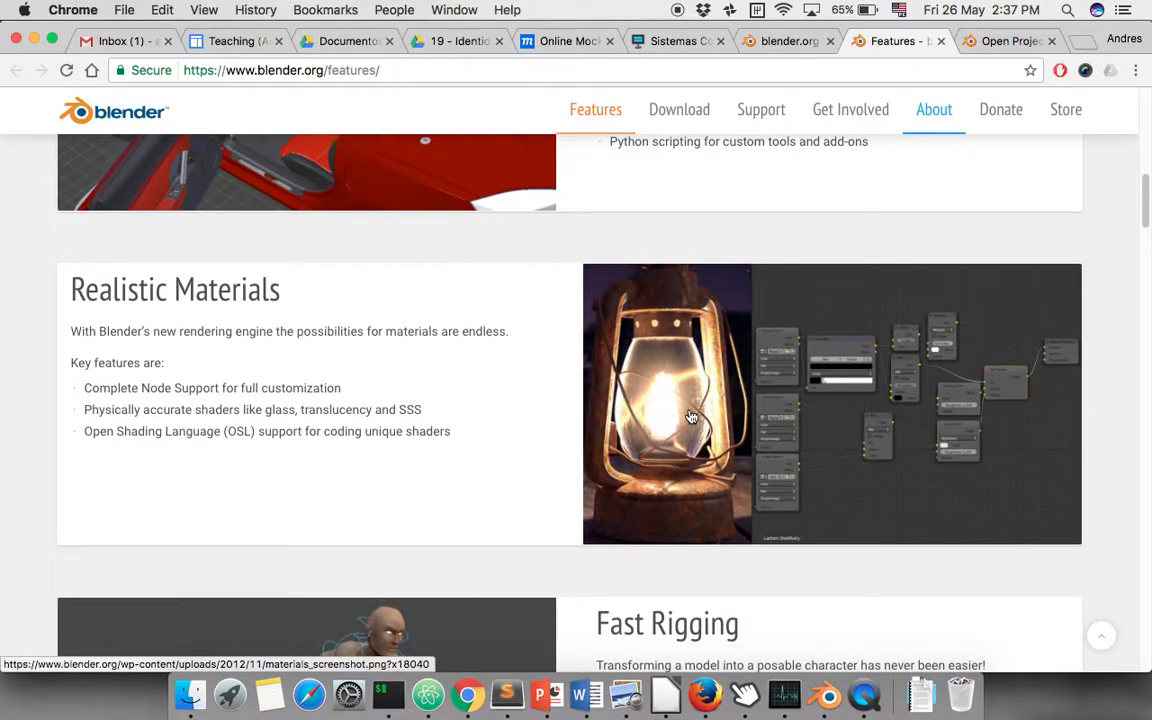
{"action": "scroll", "coordinate": [691, 417], "scroll_direction": "down", "scroll_amount": 8}
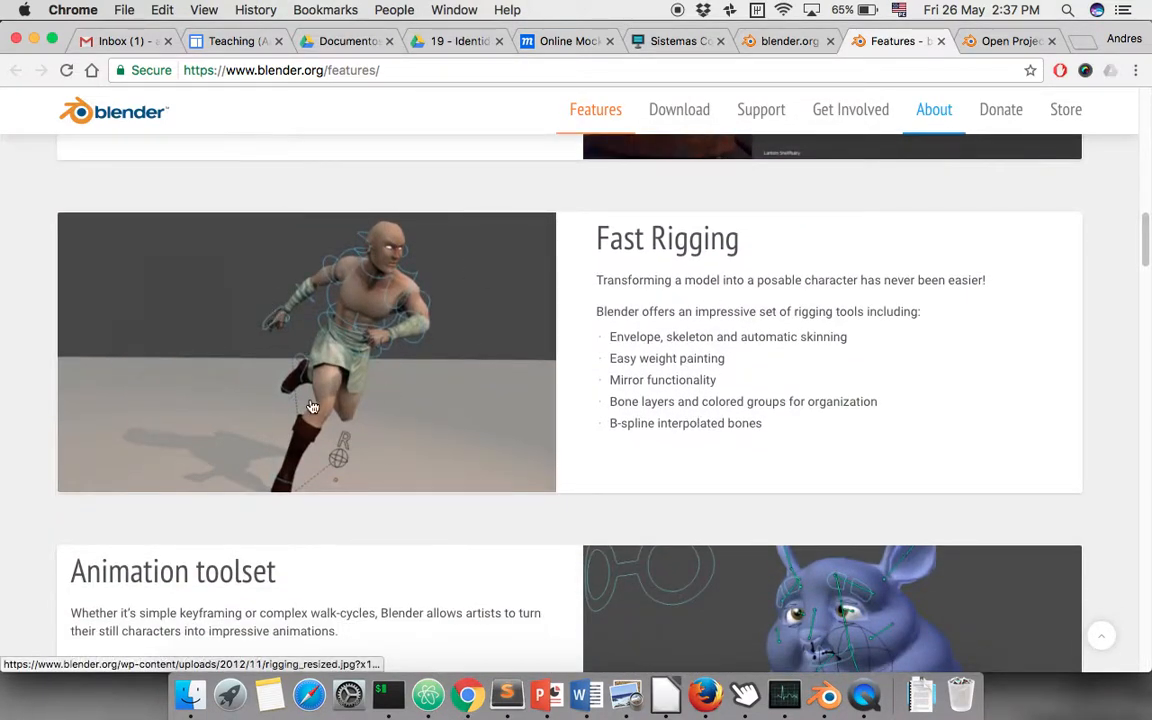
{"action": "scroll", "coordinate": [555, 456], "scroll_direction": "down", "scroll_amount": 5}
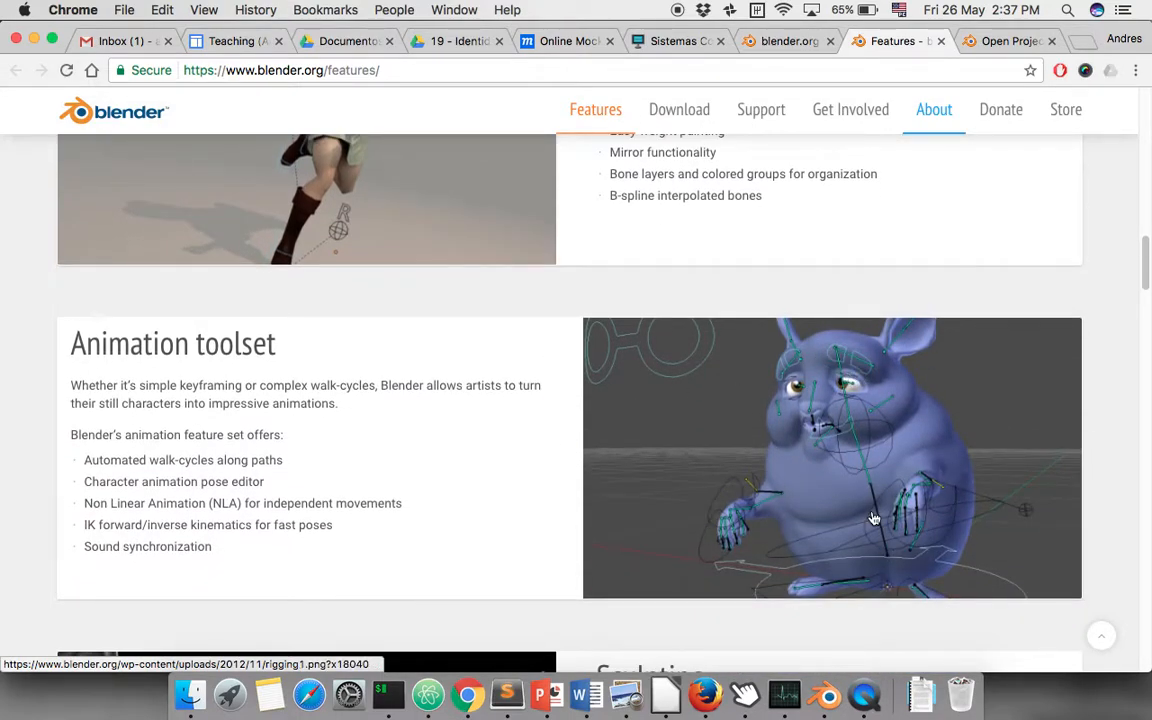
{"action": "scroll", "coordinate": [873, 518], "scroll_direction": "down", "scroll_amount": 2}
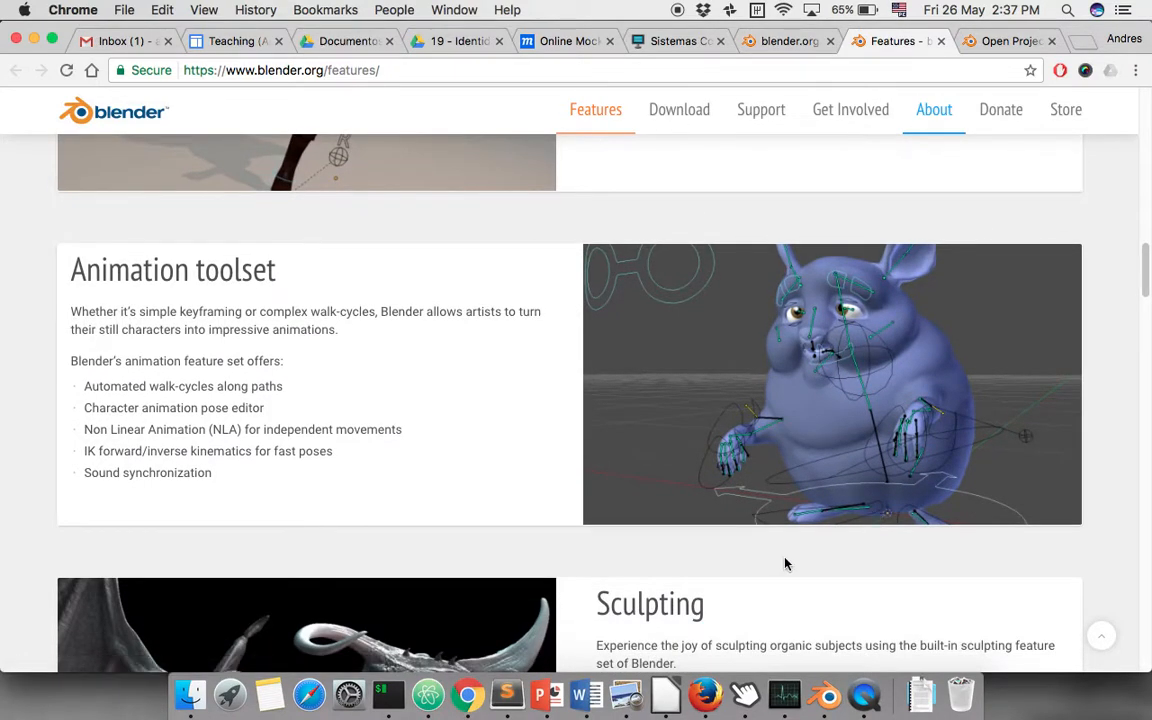
{"action": "scroll", "coordinate": [785, 564], "scroll_direction": "down", "scroll_amount": 7}
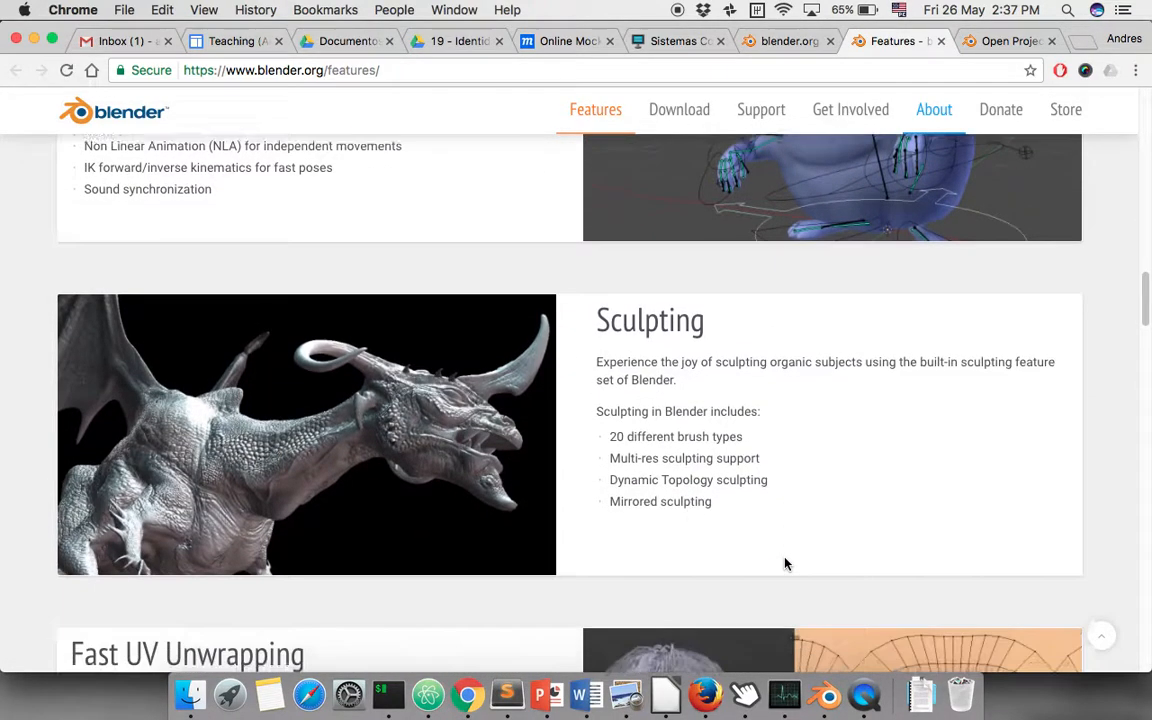
Step: Read the sections on Fast UV Unwrapping, Full Compositor, Amazing Simulations and Game Creation
{"action": "scroll", "coordinate": [785, 564], "scroll_direction": "down", "scroll_amount": 3}
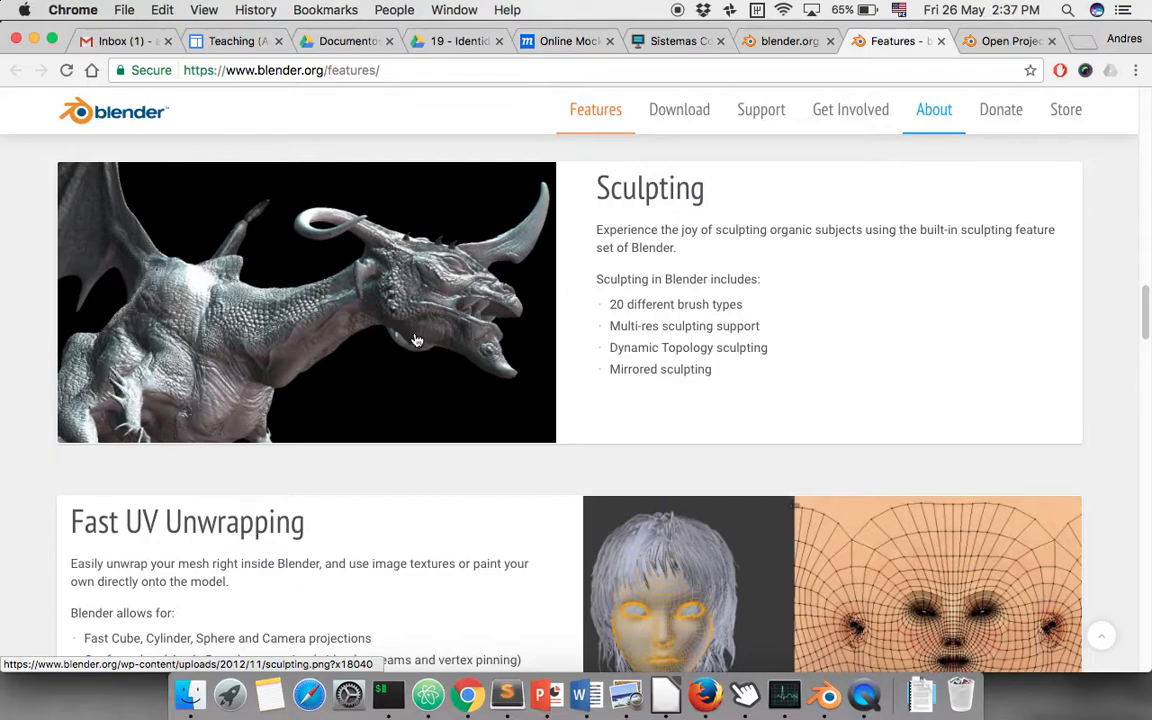
{"action": "scroll", "coordinate": [417, 340], "scroll_direction": "down", "scroll_amount": 3}
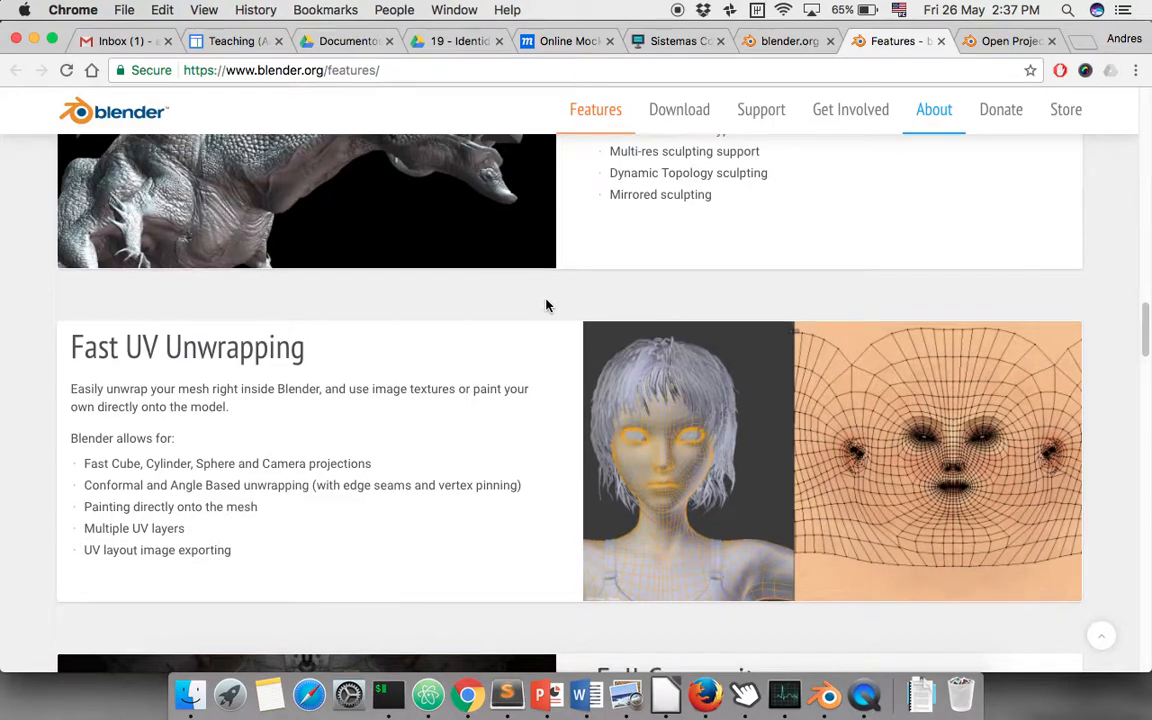
{"action": "scroll", "coordinate": [546, 305], "scroll_direction": "down", "scroll_amount": 1}
{"action": "scroll", "coordinate": [546, 305], "scroll_direction": "down", "scroll_amount": 3}
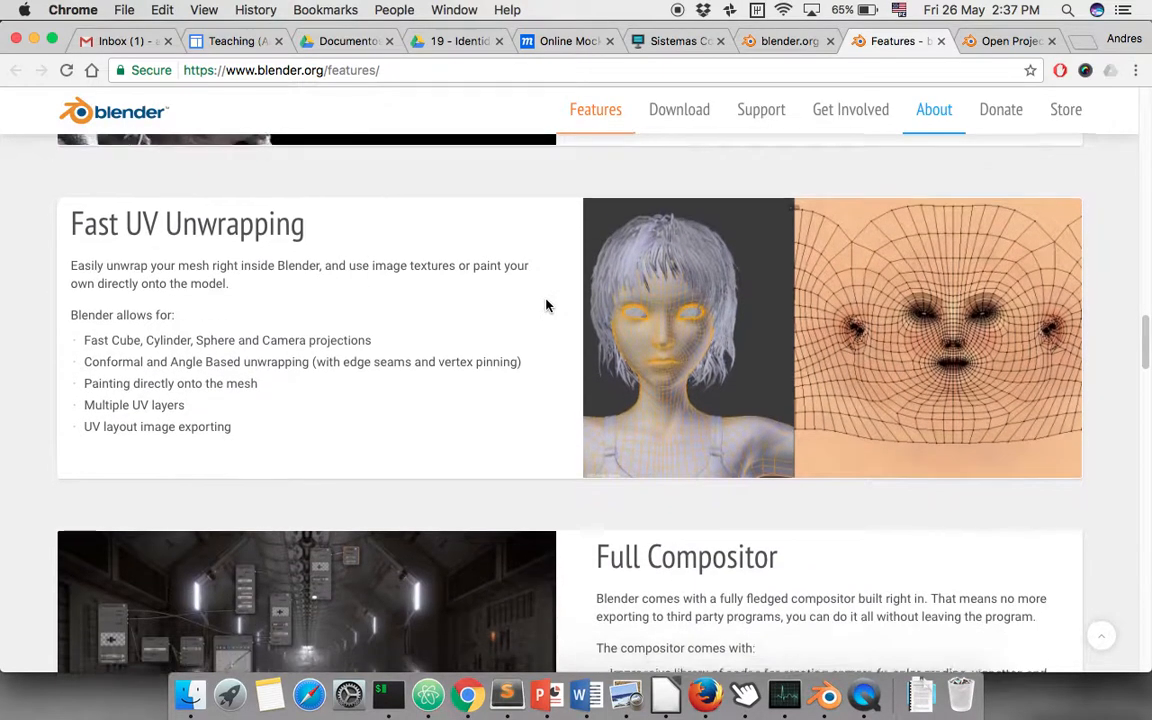
{"action": "scroll", "coordinate": [608, 391], "scroll_direction": "down", "scroll_amount": 5}
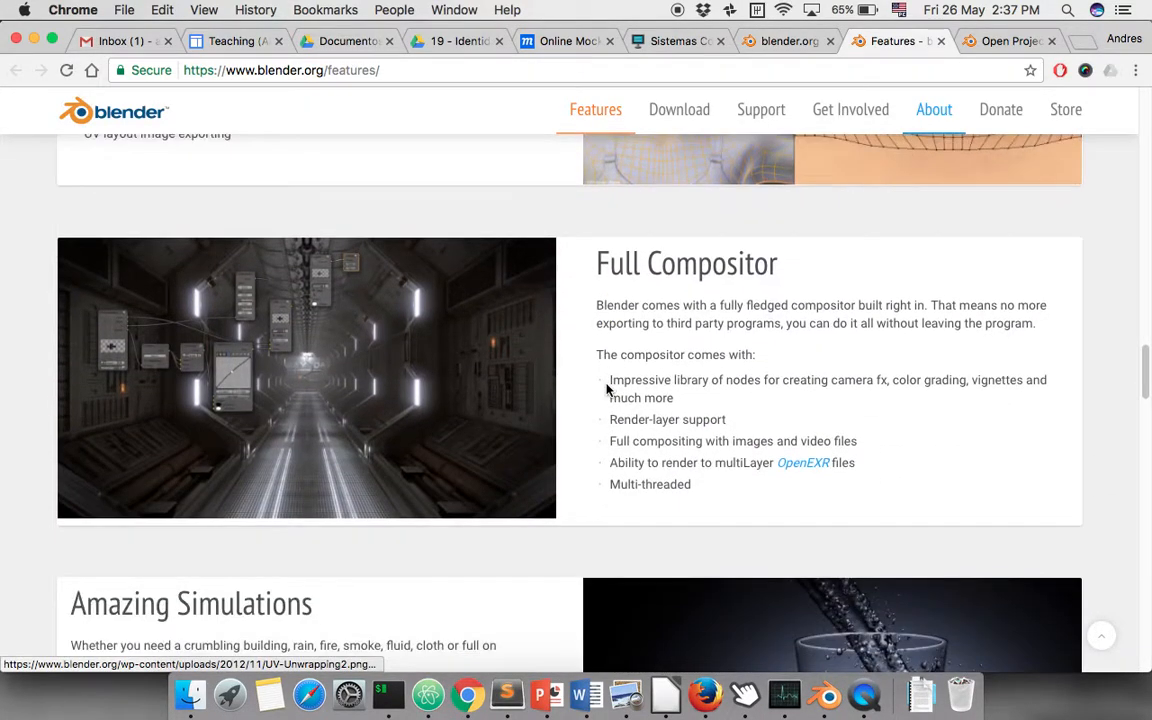
{"action": "scroll", "coordinate": [657, 435], "scroll_direction": "down", "scroll_amount": 6}
{"action": "scroll", "coordinate": [657, 438], "scroll_direction": "down", "scroll_amount": 2}
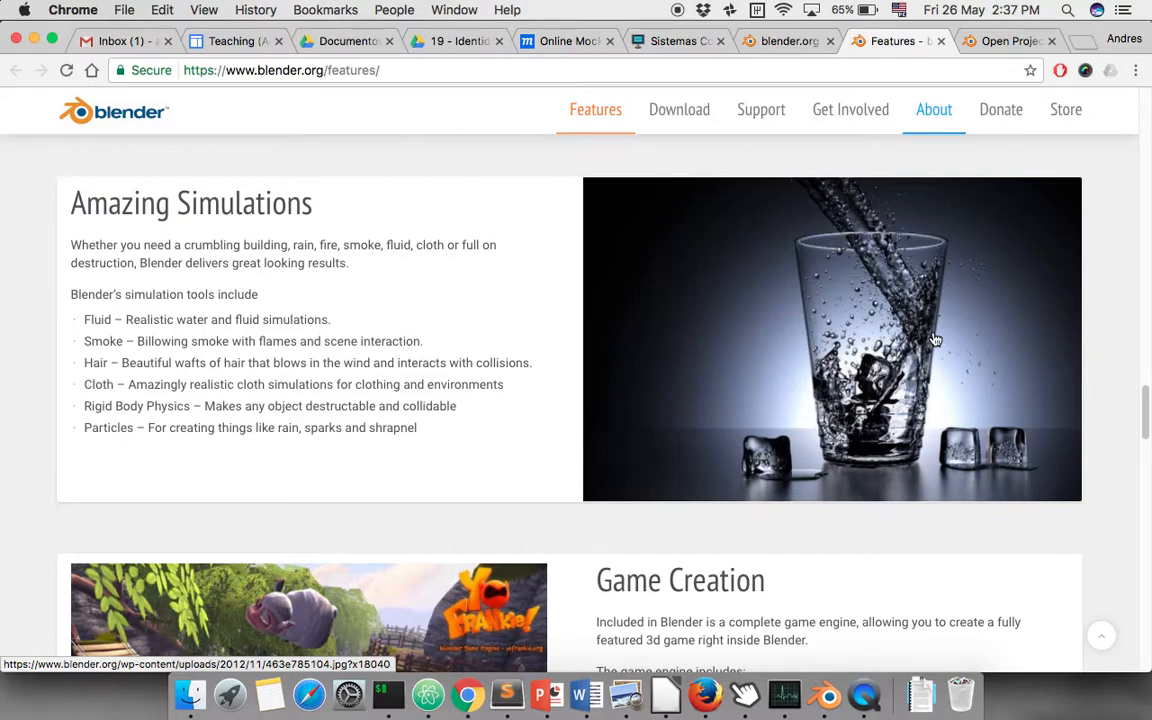
{"action": "scroll", "coordinate": [935, 340], "scroll_direction": "down", "scroll_amount": 4}
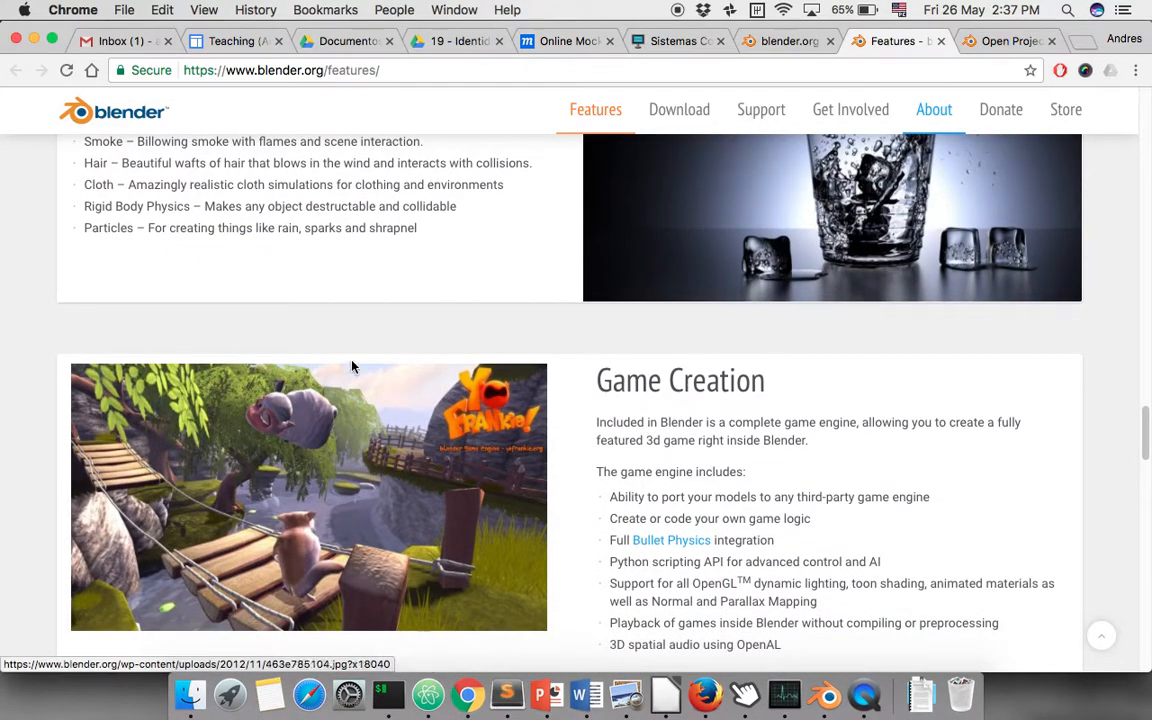
{"action": "scroll", "coordinate": [784, 398], "scroll_direction": "down", "scroll_amount": 4}
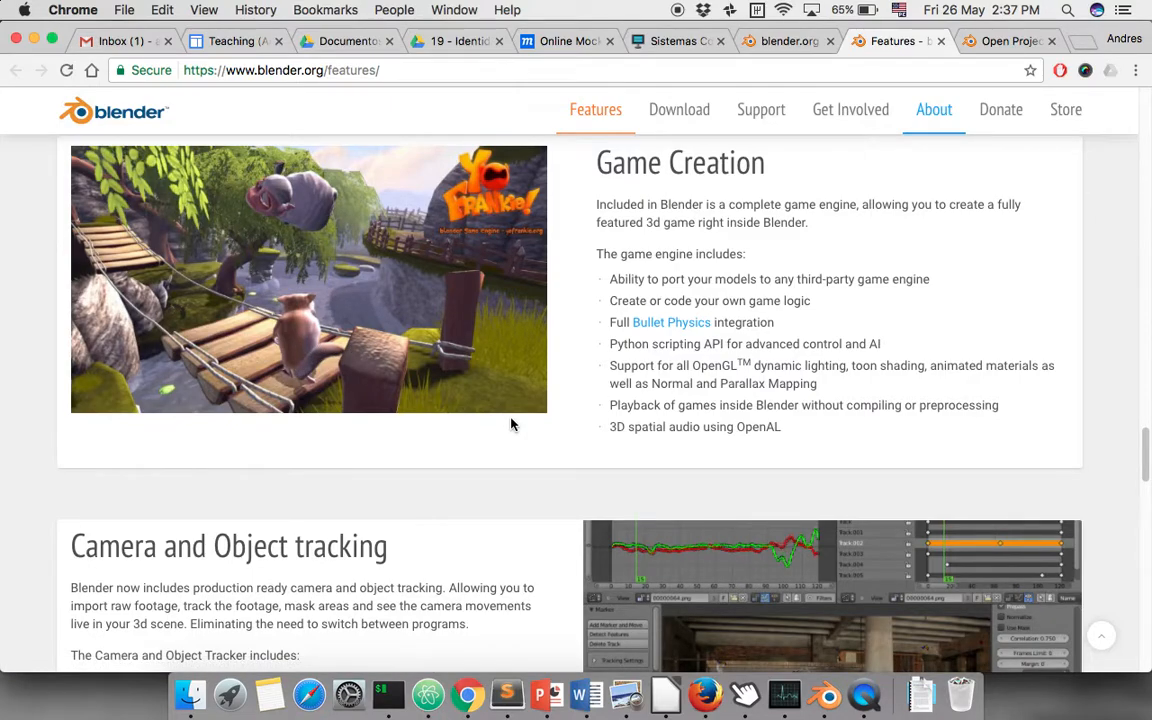
Step: Review the remaining features from Camera and Object tracking through extensions, video editing and file formats to Flexible Interface
{"action": "scroll", "coordinate": [596, 399], "scroll_direction": "down", "scroll_amount": 2}
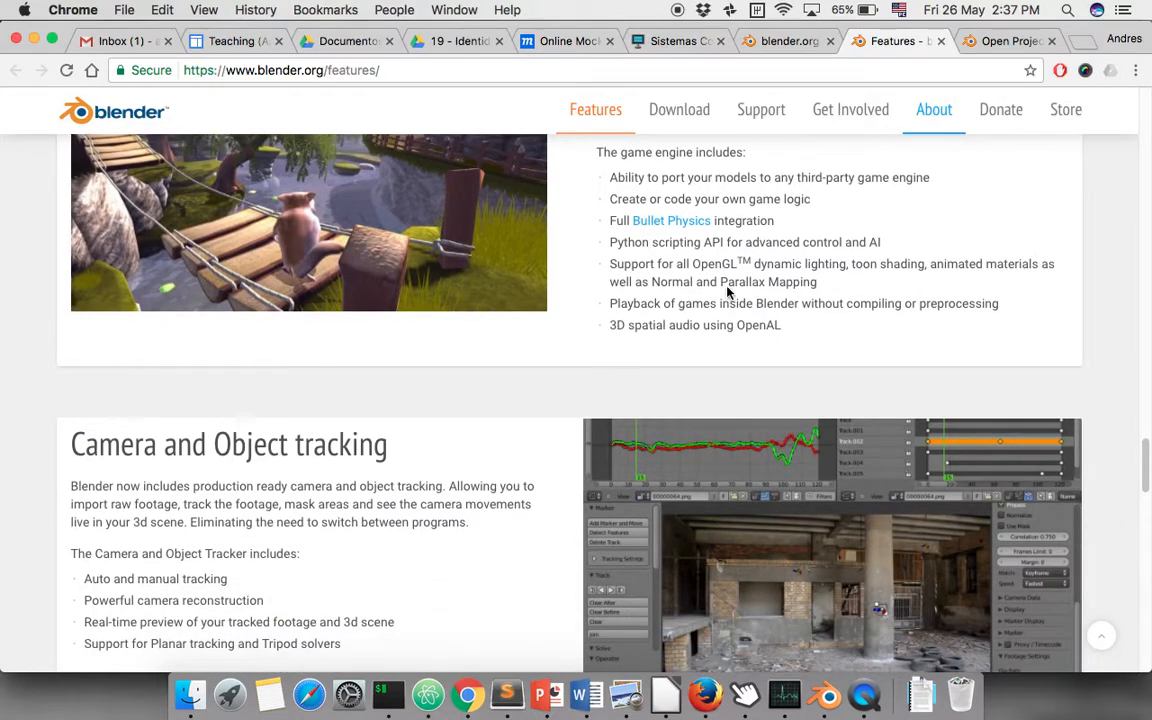
{"action": "scroll", "coordinate": [373, 524], "scroll_direction": "down", "scroll_amount": 4}
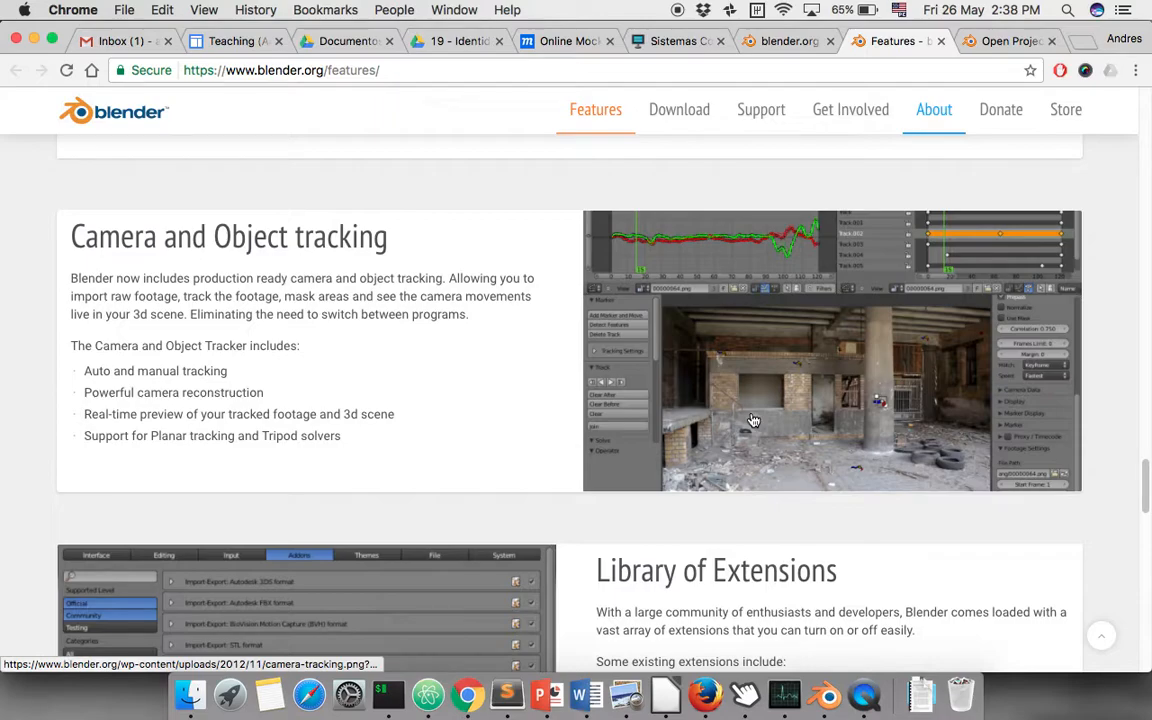
{"action": "scroll", "coordinate": [751, 418], "scroll_direction": "down", "scroll_amount": 3}
{"action": "scroll", "coordinate": [700, 466], "scroll_direction": "down", "scroll_amount": 4}
{"action": "scroll", "coordinate": [506, 288], "scroll_direction": "down", "scroll_amount": 2}
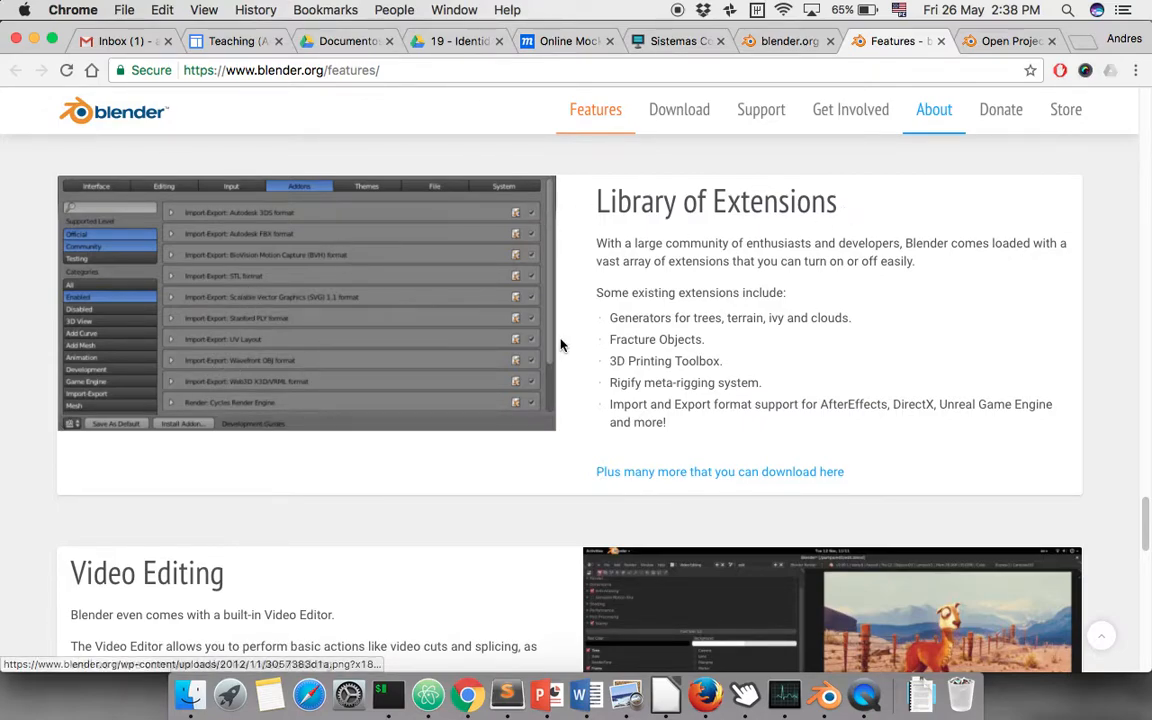
{"action": "scroll", "coordinate": [560, 343], "scroll_direction": "down", "scroll_amount": 8}
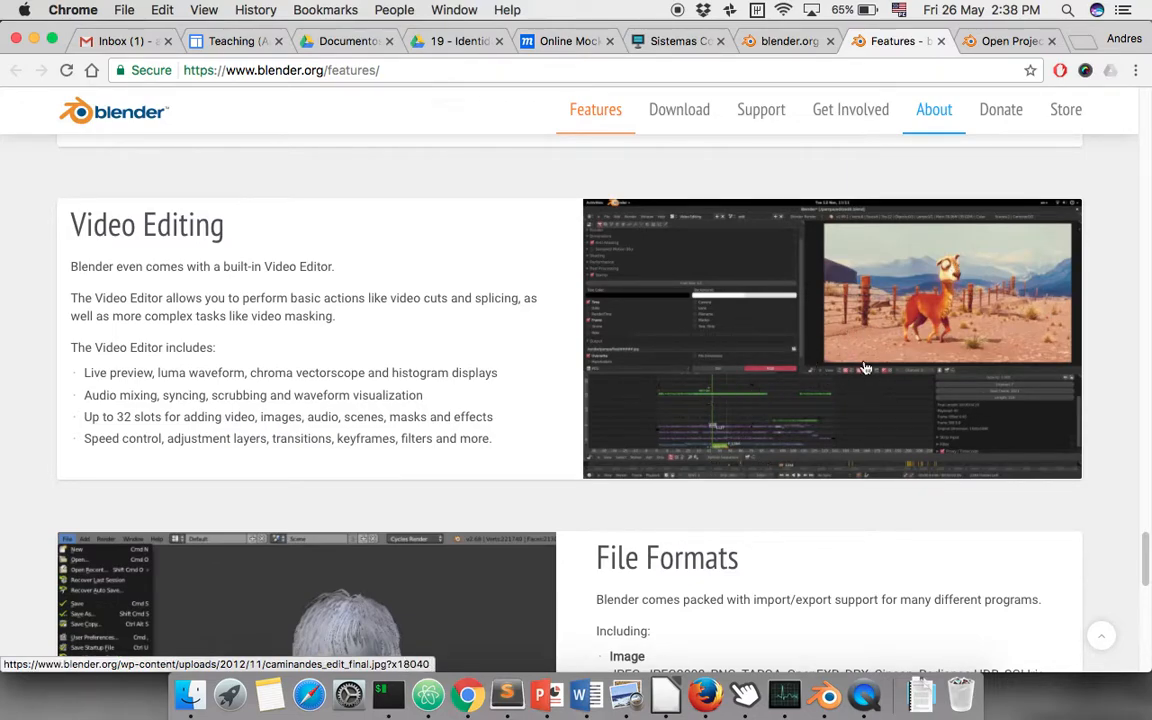
{"action": "scroll", "coordinate": [563, 498], "scroll_direction": "down", "scroll_amount": 4}
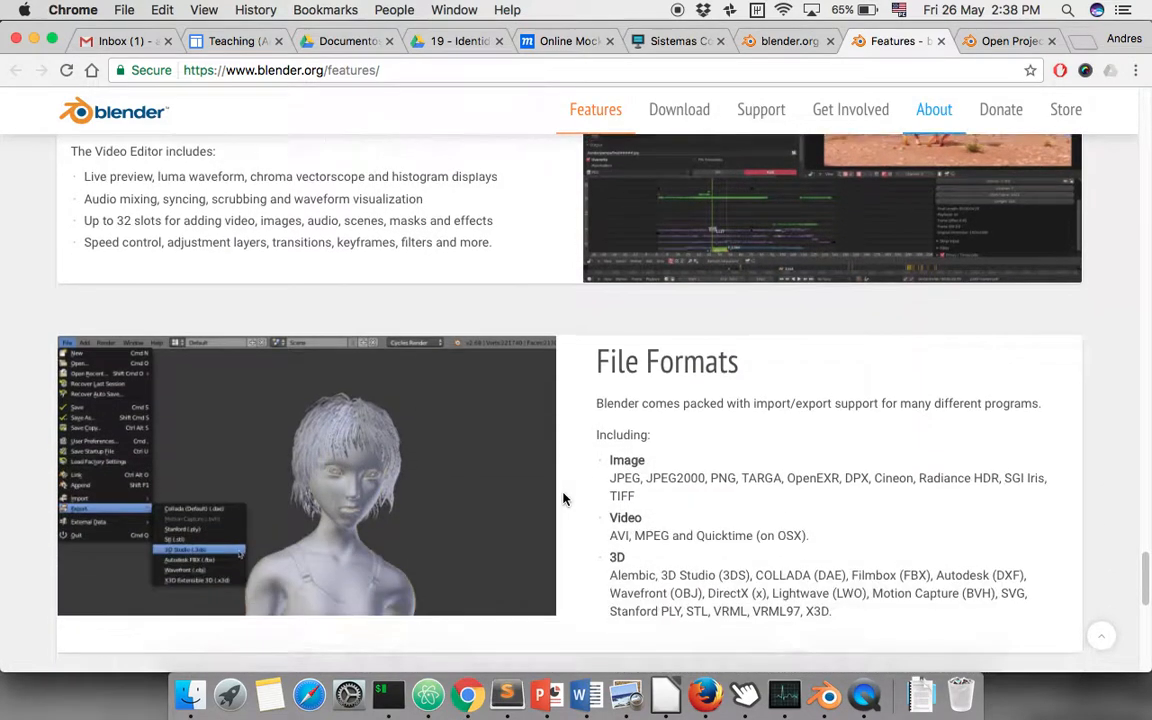
{"action": "scroll", "coordinate": [563, 498], "scroll_direction": "down", "scroll_amount": 2}
{"action": "scroll", "coordinate": [690, 350], "scroll_direction": "down", "scroll_amount": 3}
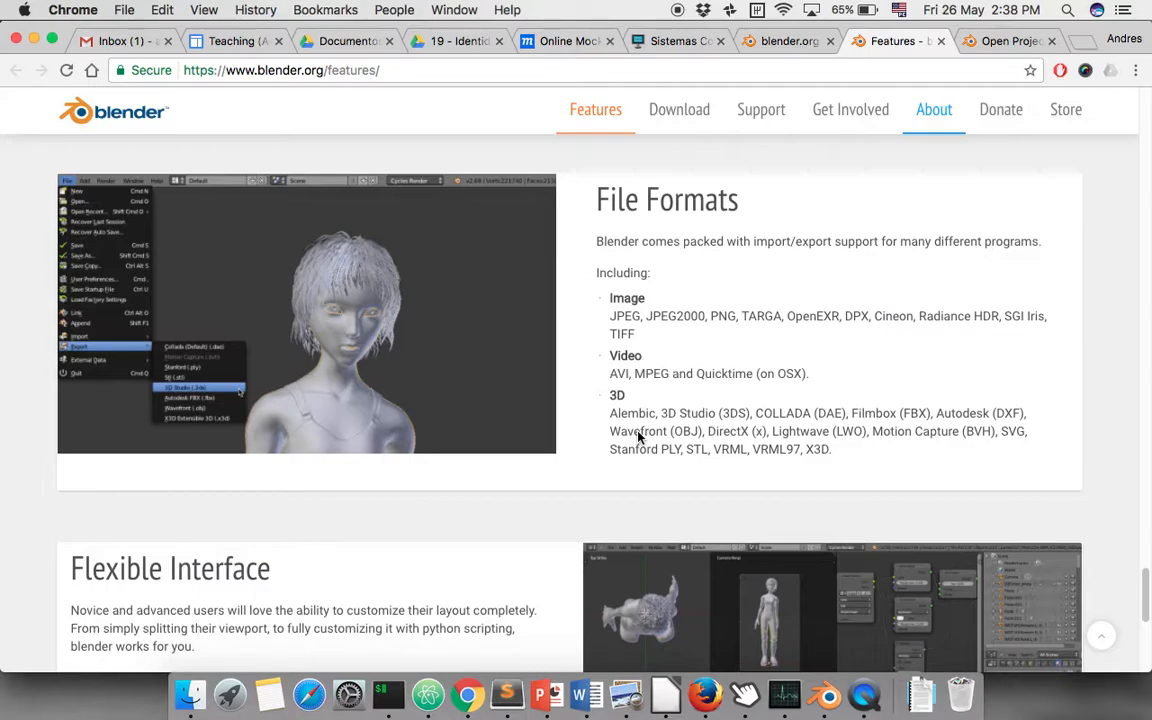
{"action": "scroll", "coordinate": [638, 437], "scroll_direction": "down", "scroll_amount": 10}
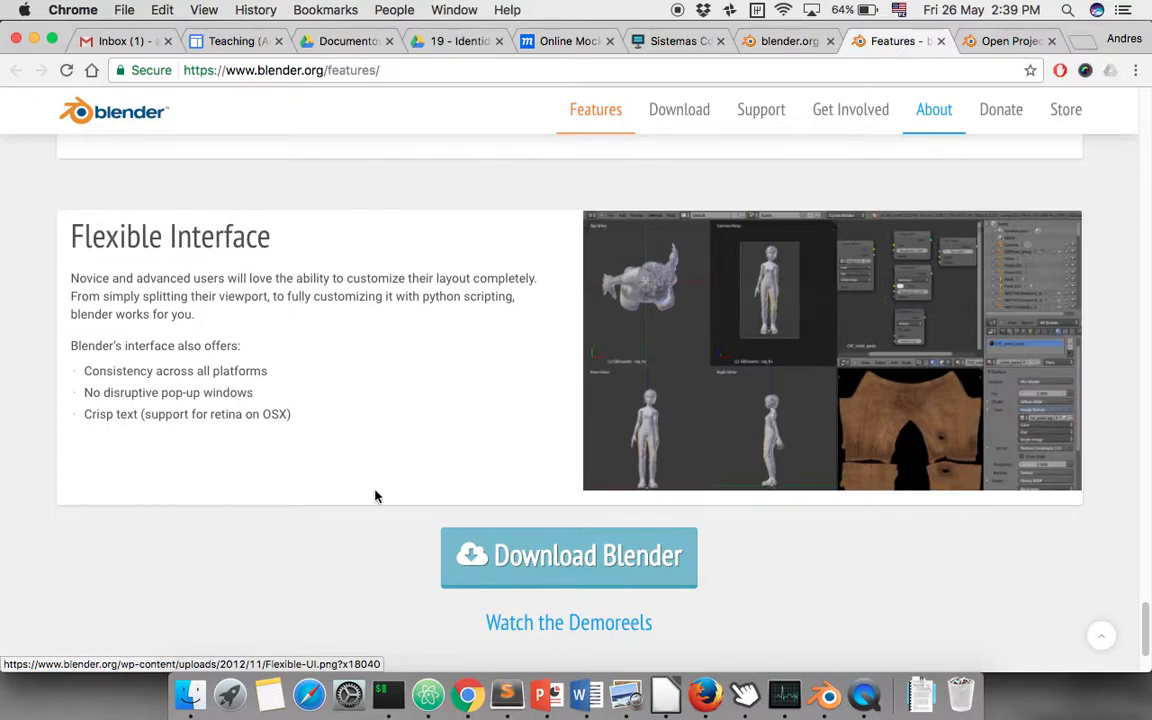
Step: Switch back to Blender and look through the render properties, briefly expanding and collapsing the Shading and Post Processing sections
{"action": "left_click", "coordinate": [829, 697]}
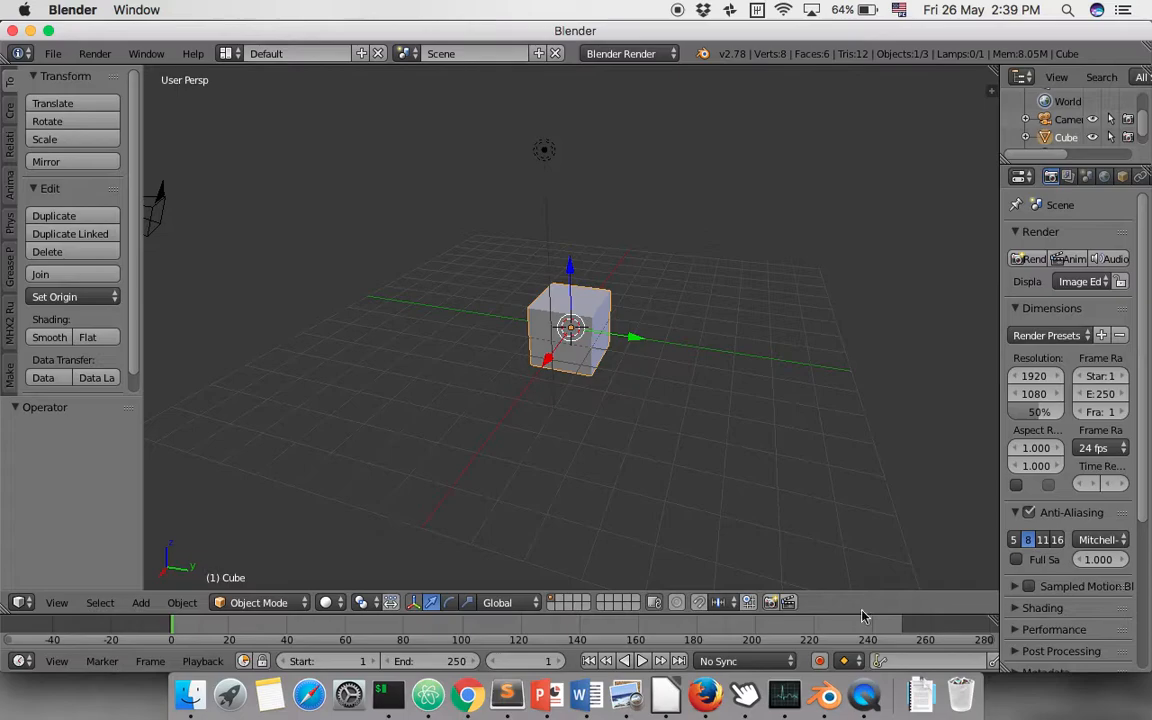
{"action": "scroll", "coordinate": [1080, 385], "scroll_direction": "down", "scroll_amount": 5}
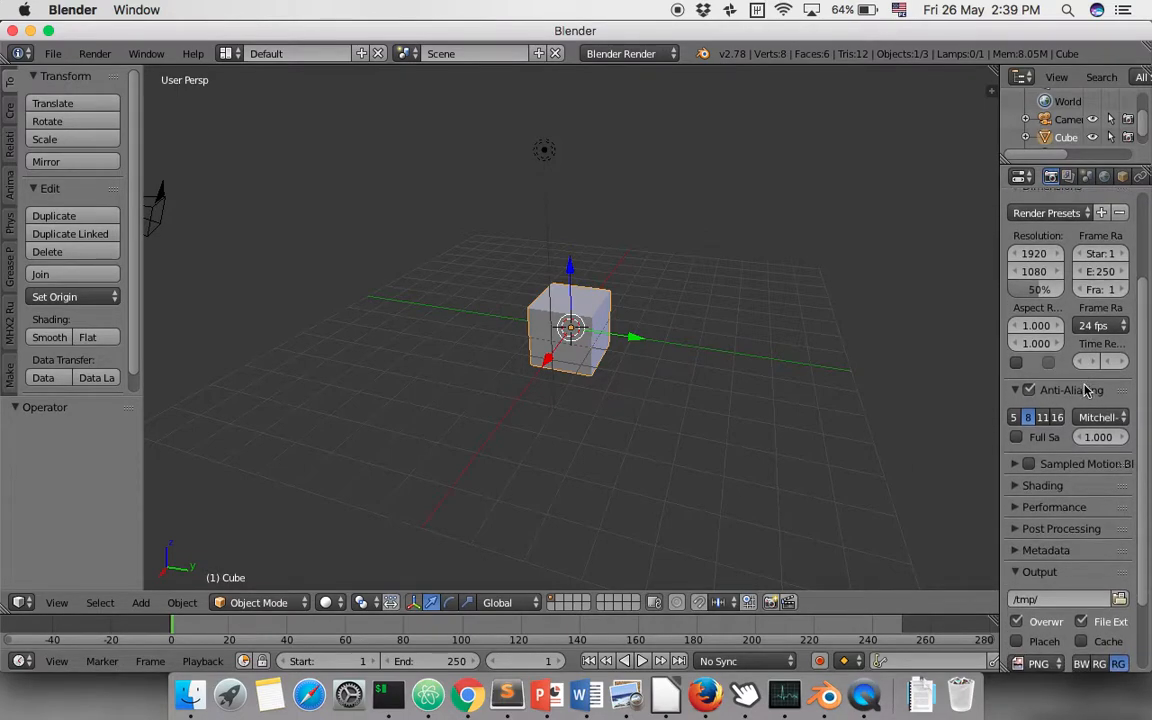
{"action": "left_click", "coordinate": [1020, 486]}
{"action": "left_click", "coordinate": [1022, 488]}
{"action": "left_click", "coordinate": [1014, 529]}
{"action": "left_click", "coordinate": [1014, 529]}
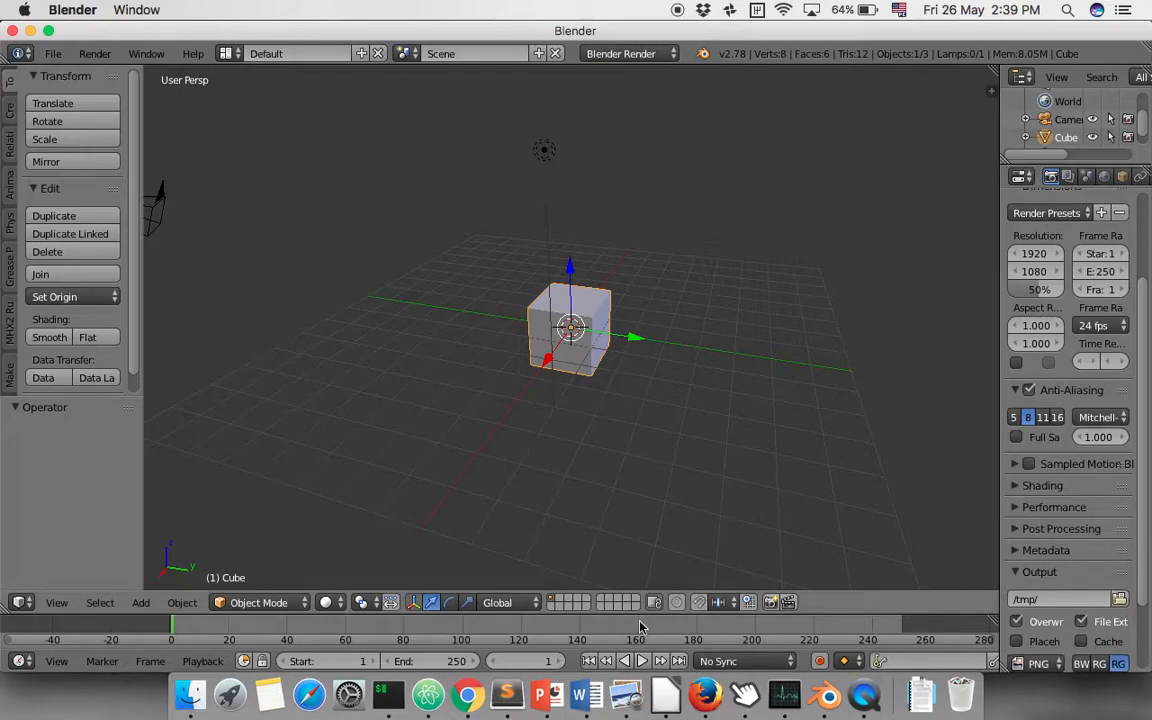
Step: Split the 3D view into two side-by-side areas and change the new area to the Video Sequence Editor
{"action": "left_click", "coordinate": [20, 603]}
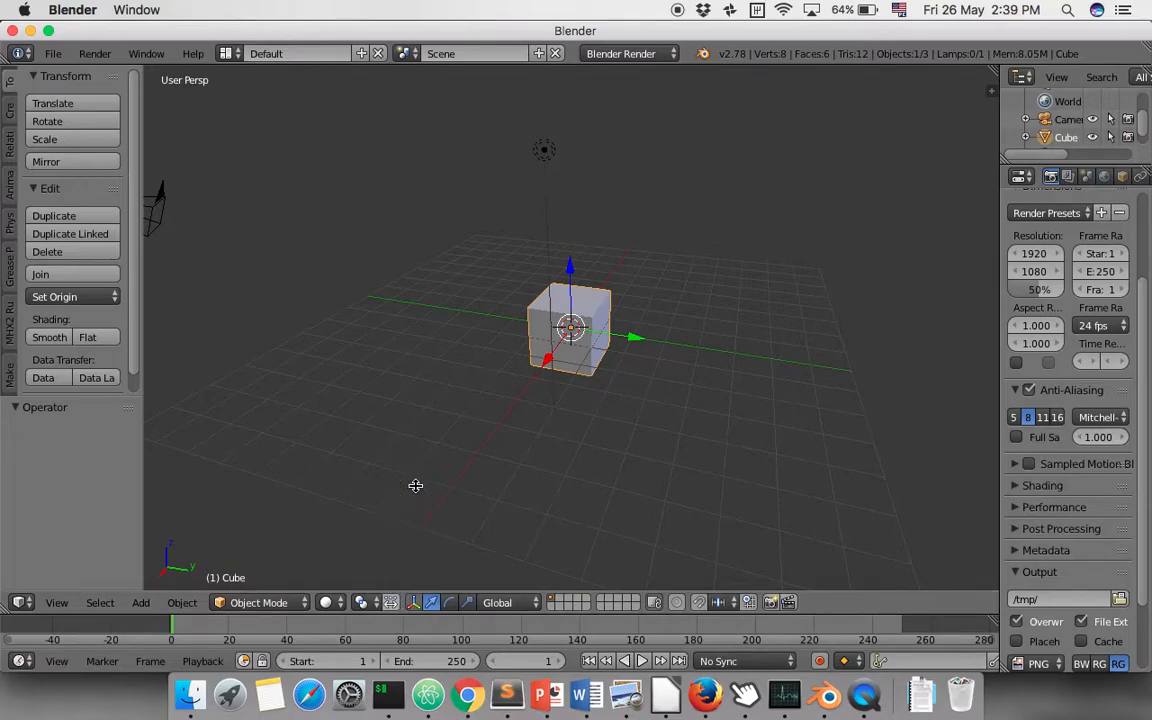
{"action": "right_click", "coordinate": [116, 612]}
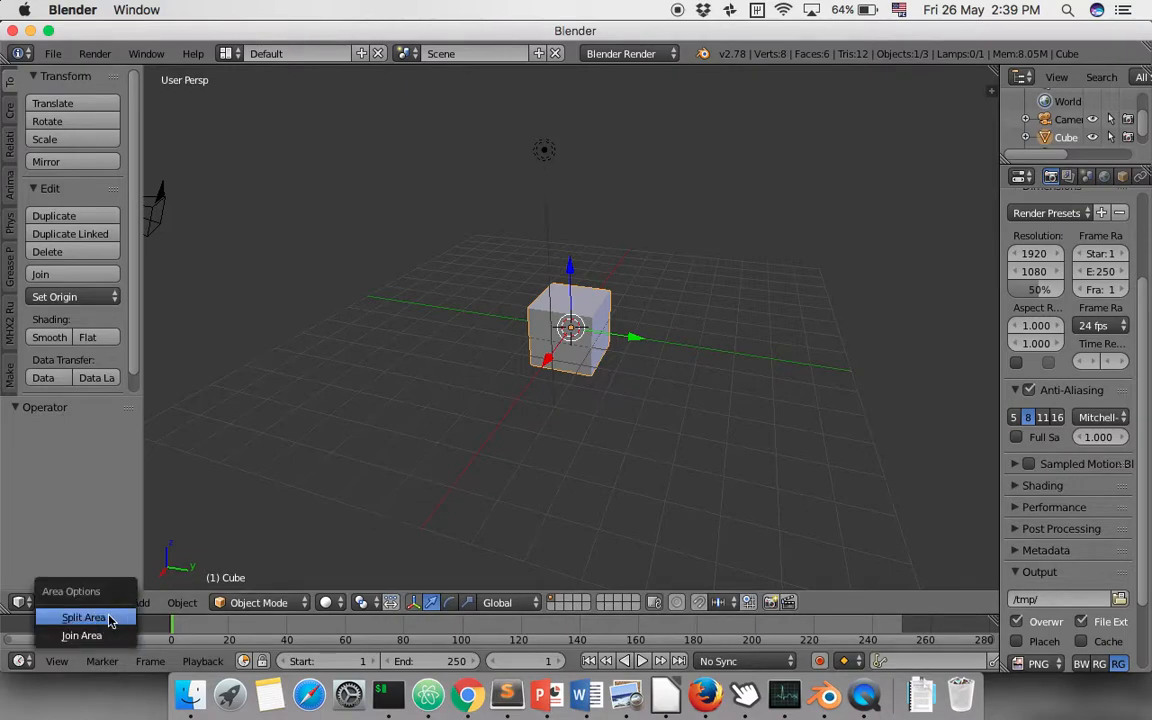
{"action": "left_click", "coordinate": [113, 617]}
{"action": "left_click", "coordinate": [321, 585]}
{"action": "left_click", "coordinate": [342, 602]}
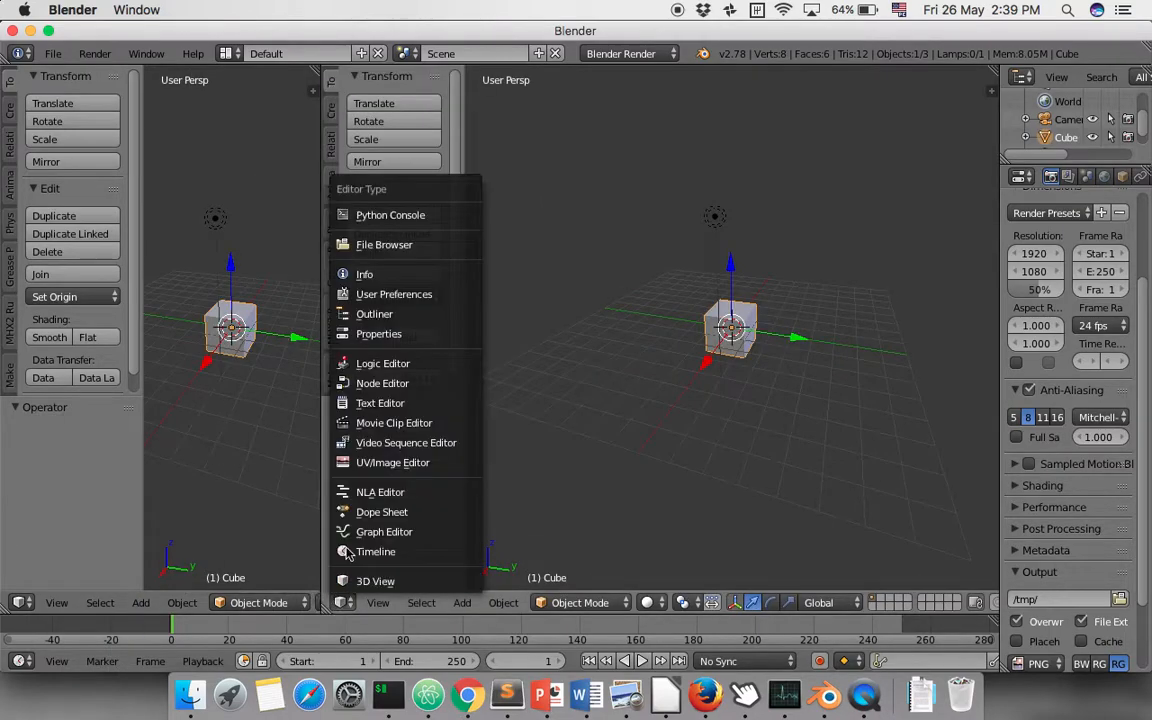
{"action": "left_click", "coordinate": [368, 444]}
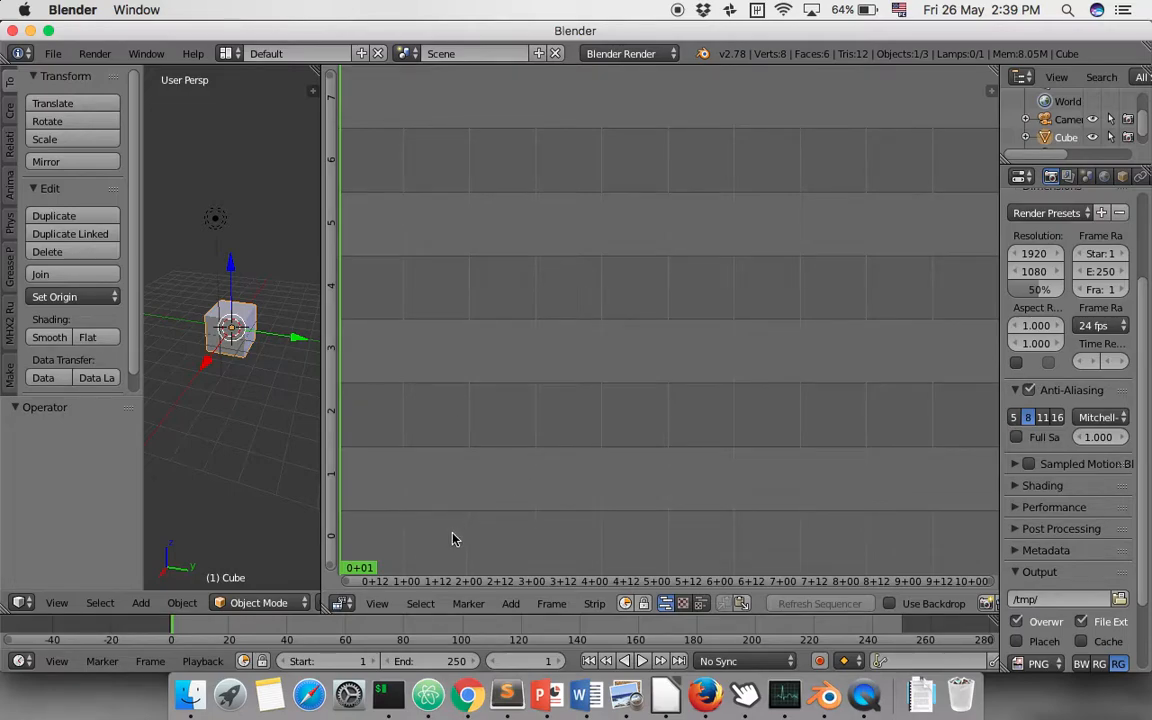
Step: Join the Video Sequence Editor area back into the 3D view
{"action": "right_click", "coordinate": [322, 577]}
{"action": "left_click", "coordinate": [285, 588]}
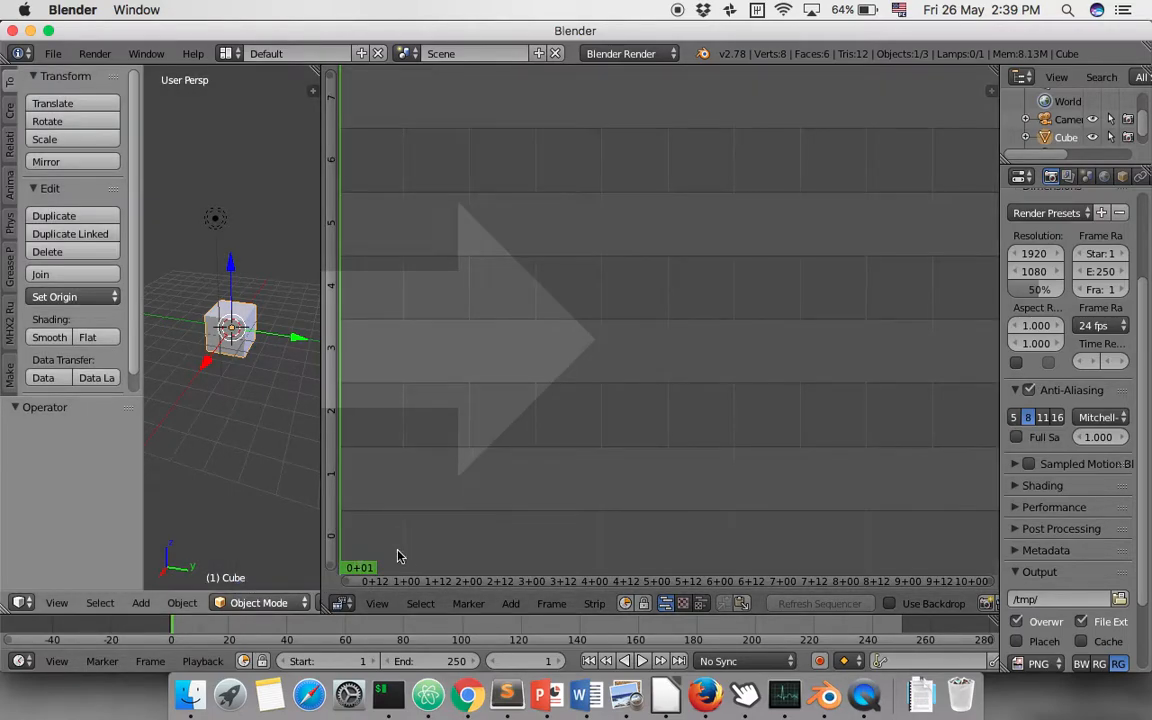
{"action": "left_click", "coordinate": [397, 553]}
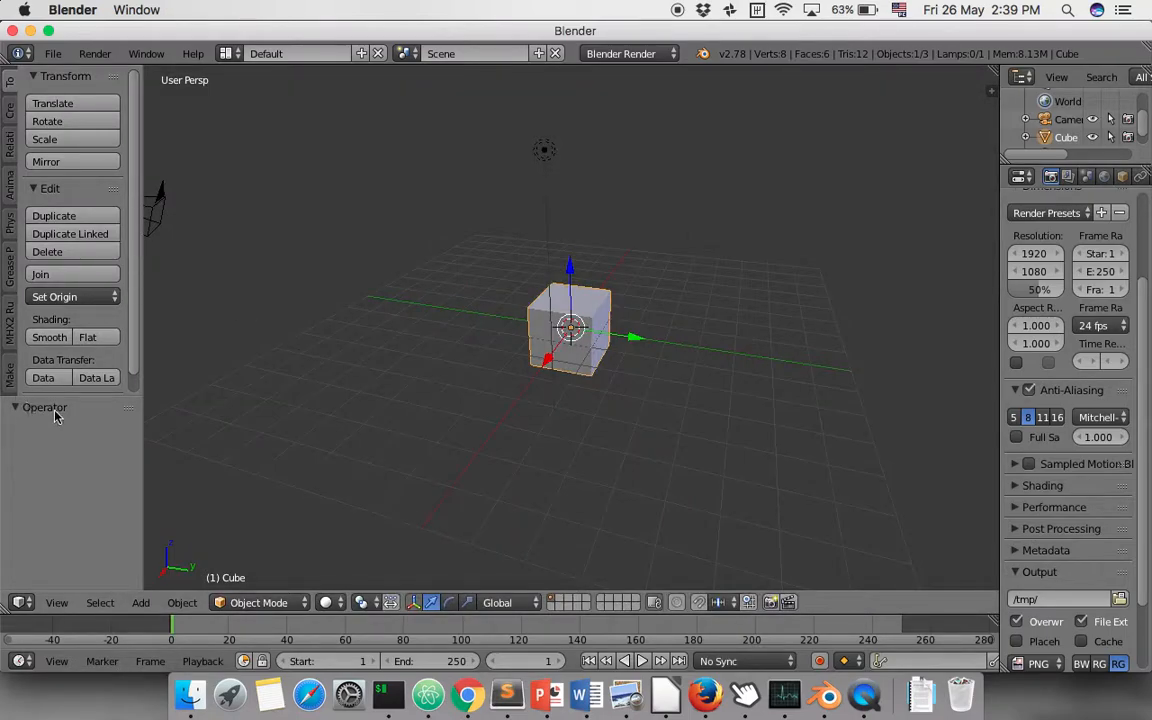
Step: Adjust the height of the tool shelf's operator section, enlarge the Outliner, and make the Timeline moderately taller
{"action": "left_click_drag", "start_coordinate": [73, 398], "coordinate": [80, 436]}
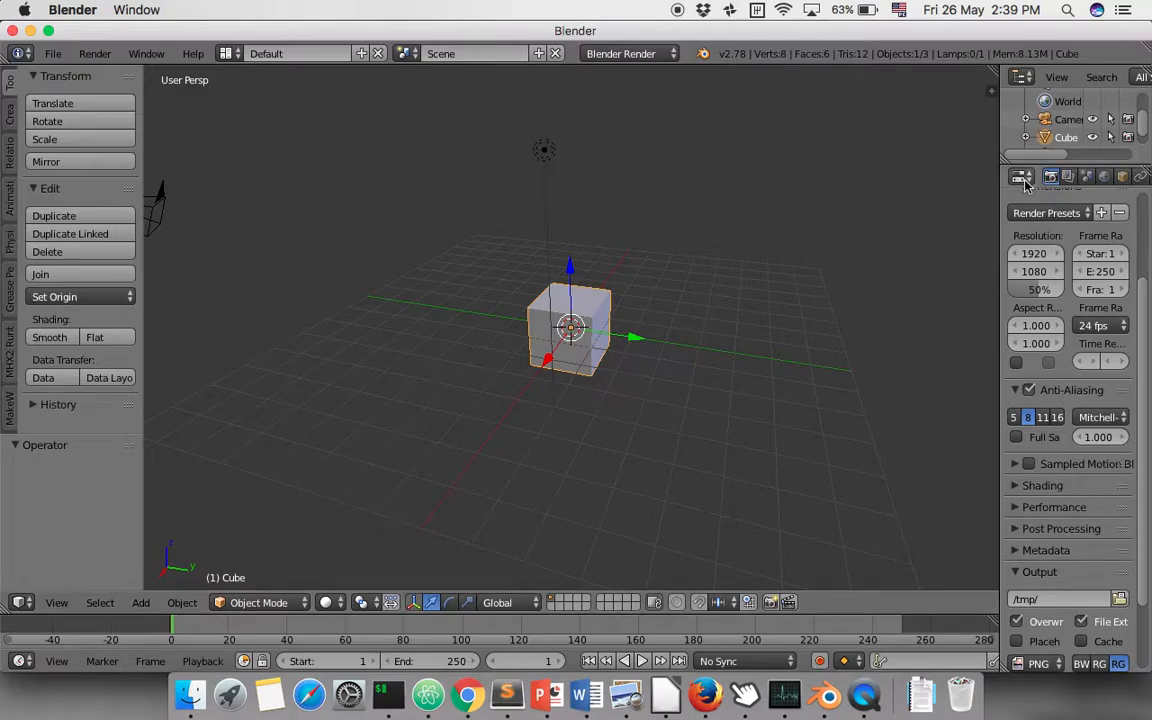
{"action": "left_click_drag", "start_coordinate": [1050, 165], "coordinate": [1043, 290]}
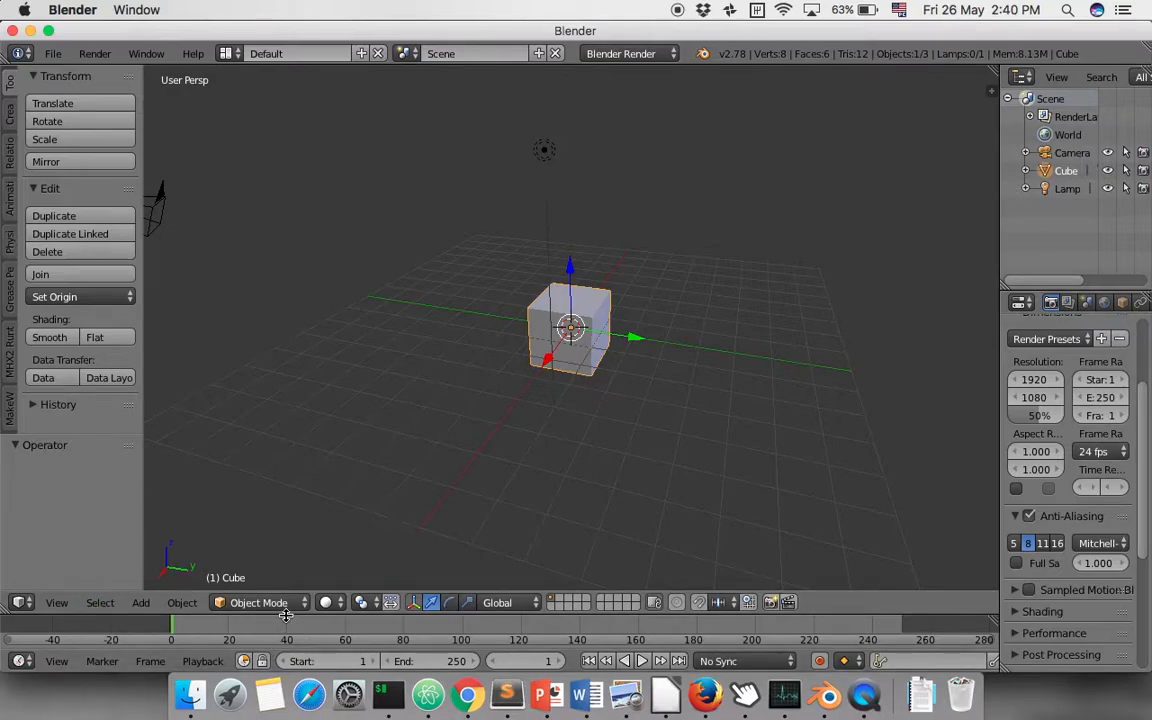
{"action": "left_click_drag", "start_coordinate": [280, 616], "coordinate": [302, 558]}
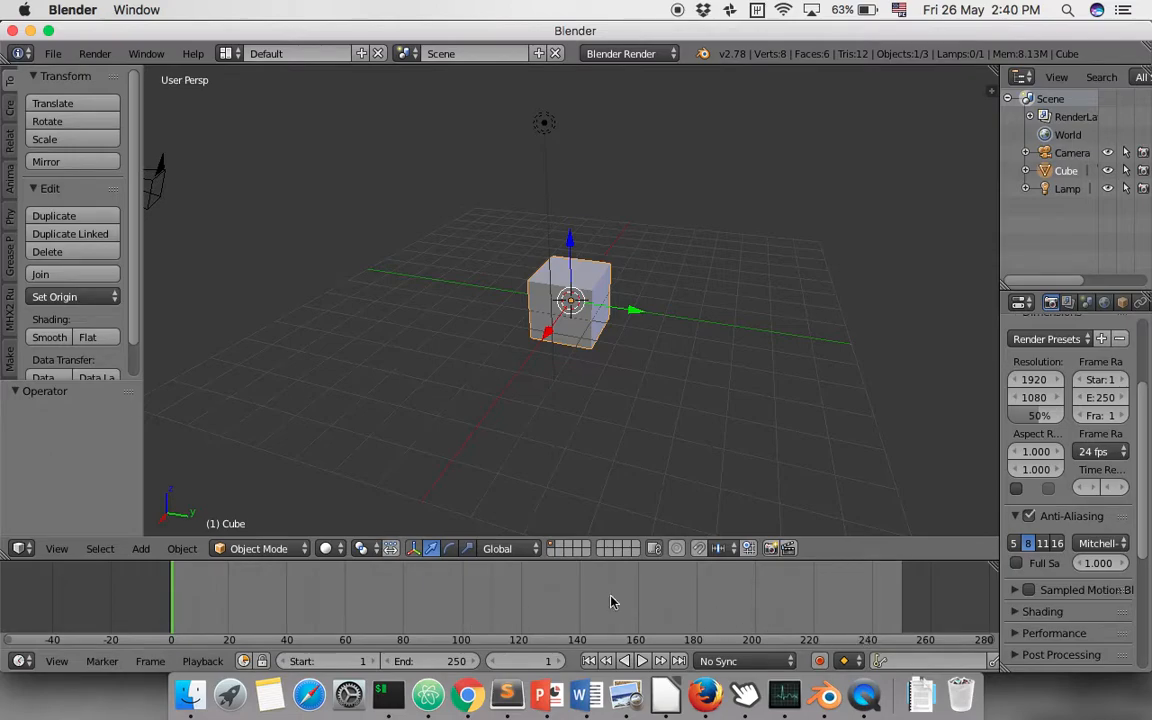
{"action": "left_click_drag", "start_coordinate": [307, 566], "coordinate": [303, 586]}
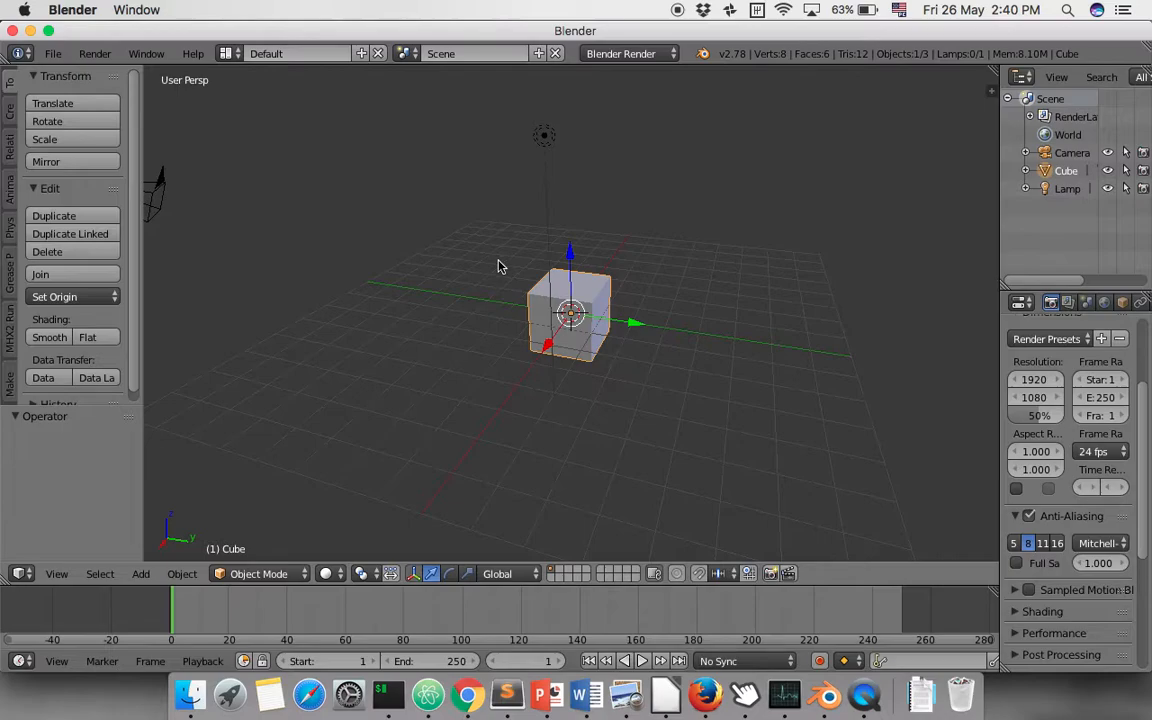
Step: Select the lamp above the cube in the 3D view
{"action": "scroll", "coordinate": [499, 259], "scroll_direction": "up", "scroll_amount": 4}
{"action": "scroll", "coordinate": [499, 258], "scroll_direction": "down", "scroll_amount": 5}
{"action": "scroll", "coordinate": [501, 258], "scroll_direction": "up", "scroll_amount": 1}
{"action": "middle_click_drag", "start_coordinate": [538, 289], "coordinate": [509, 292]}
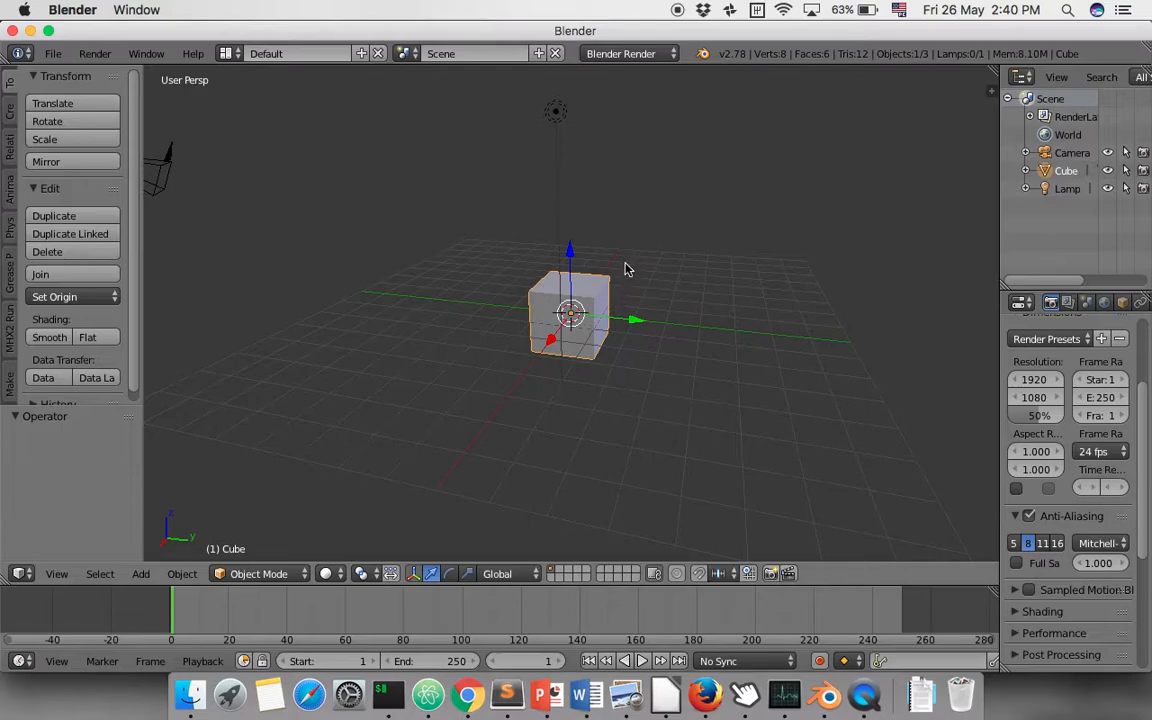
{"action": "middle_click_drag", "start_coordinate": [618, 273], "coordinate": [658, 287]}
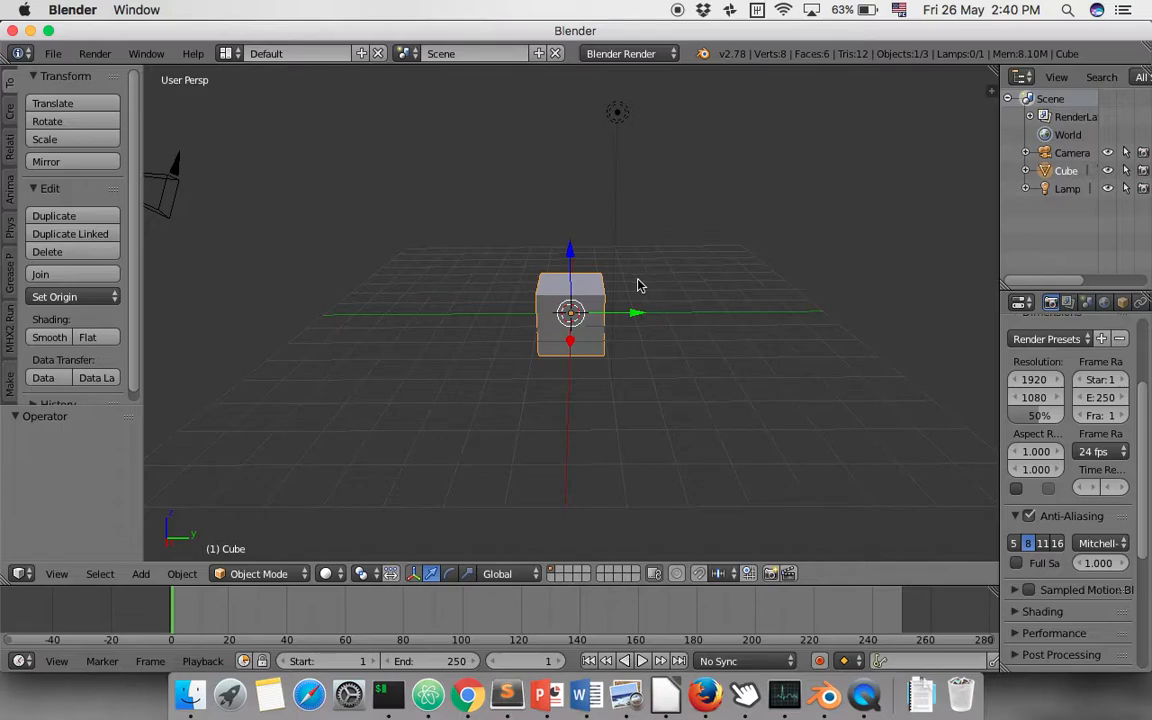
{"action": "right_click", "coordinate": [617, 114]}
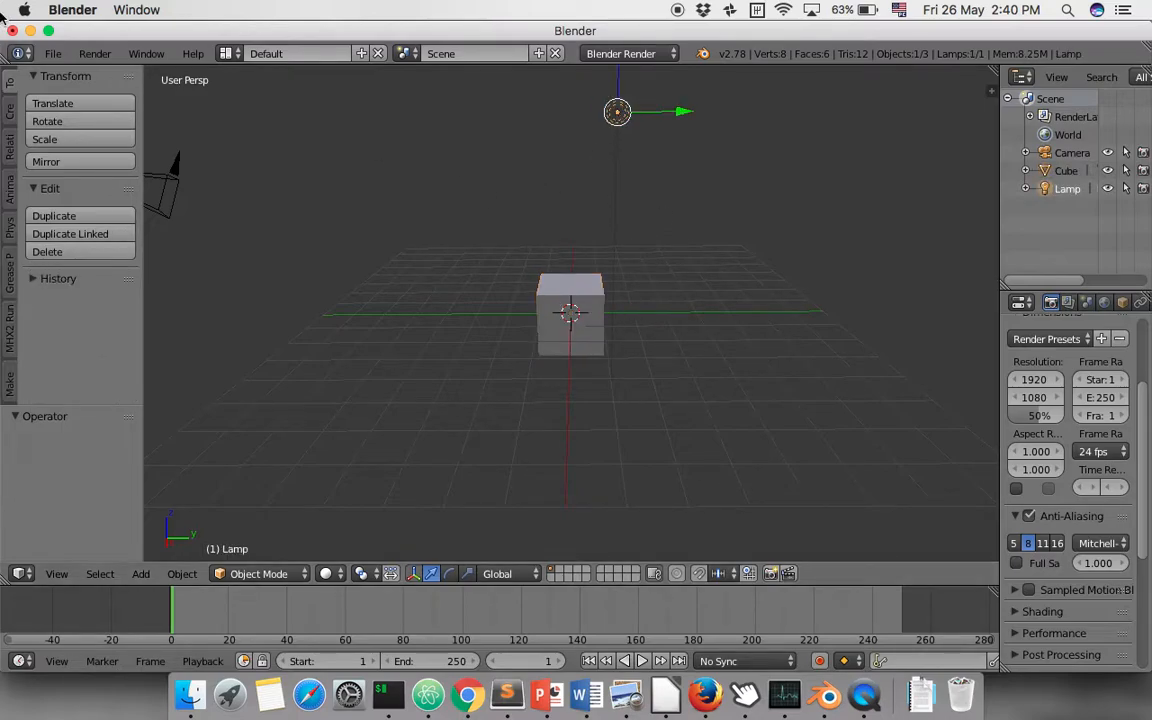
{"action": "left_click", "coordinate": [53, 54]}
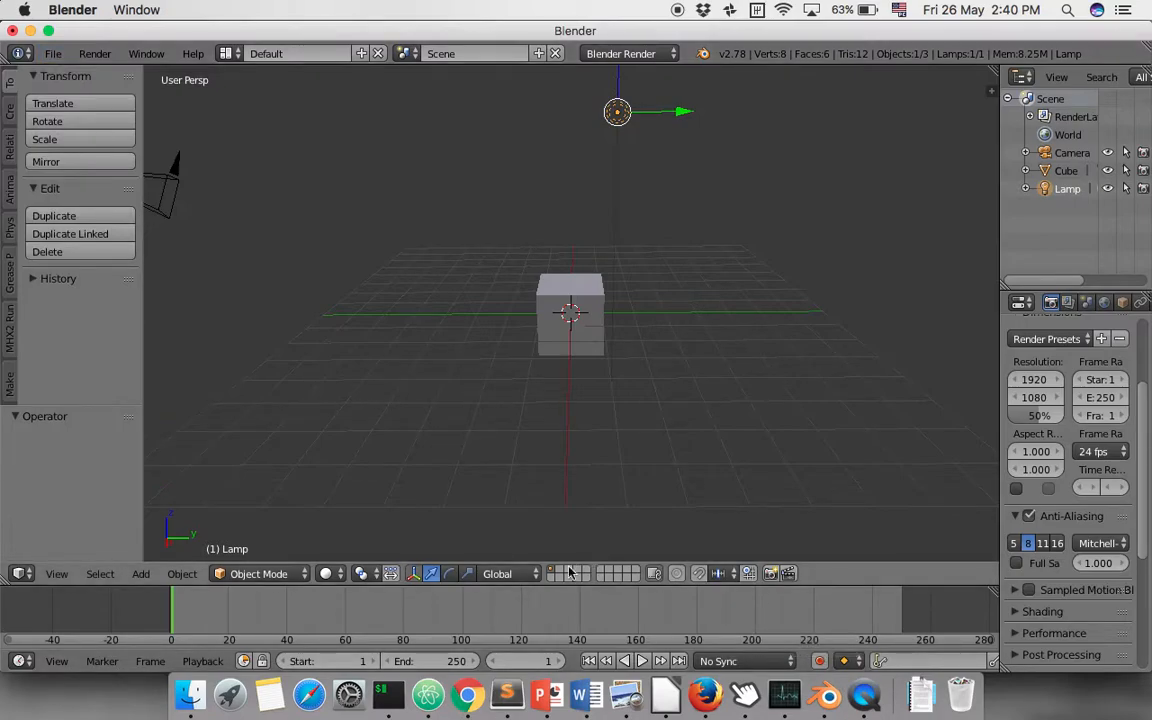
Step: Switch the 3D view to the empty neighbouring layers and return to the first layer
{"action": "left_click", "coordinate": [563, 573]}
{"action": "left_click", "coordinate": [560, 575]}
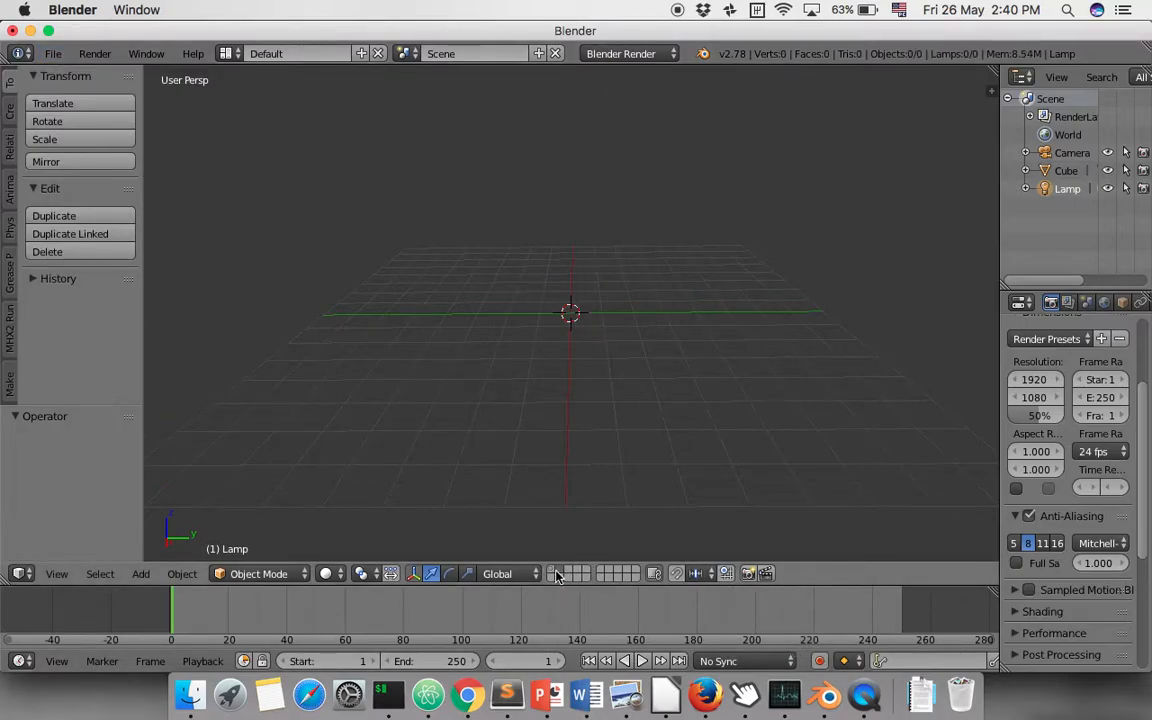
{"action": "left_click", "coordinate": [560, 573]}
{"action": "left_click", "coordinate": [553, 571]}
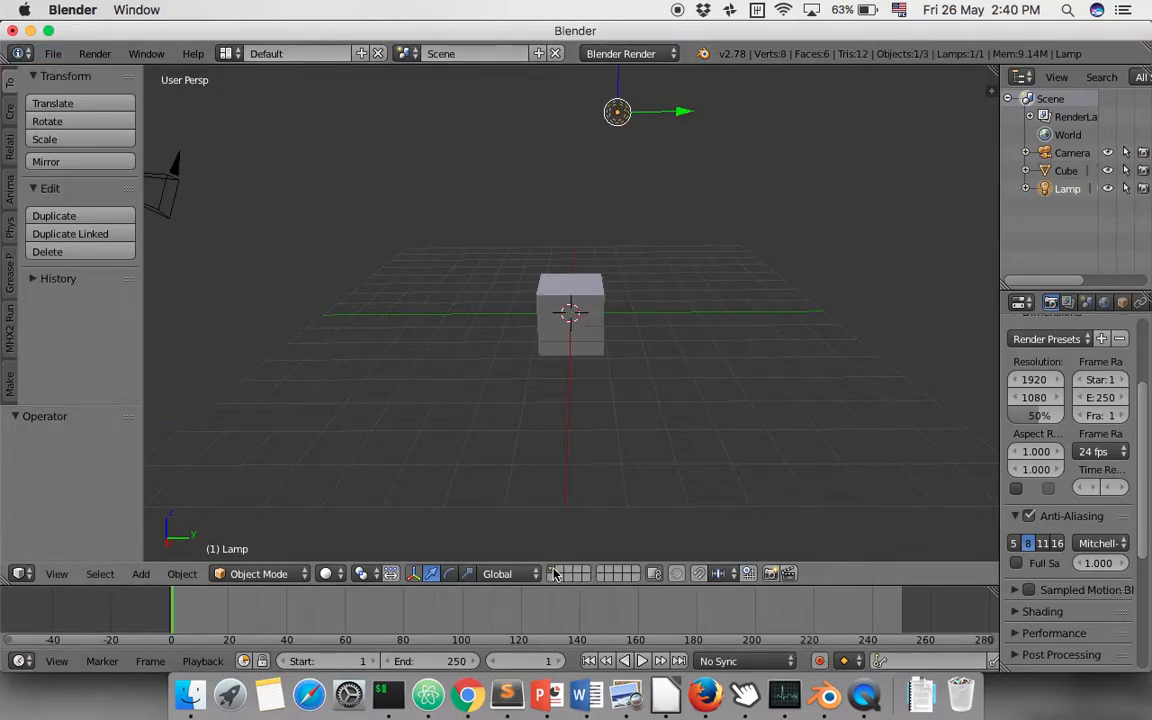
Step: Review the Input settings in User Preferences, including Emulate Numpad, and close the preferences
{"action": "left_click", "coordinate": [53, 53]}
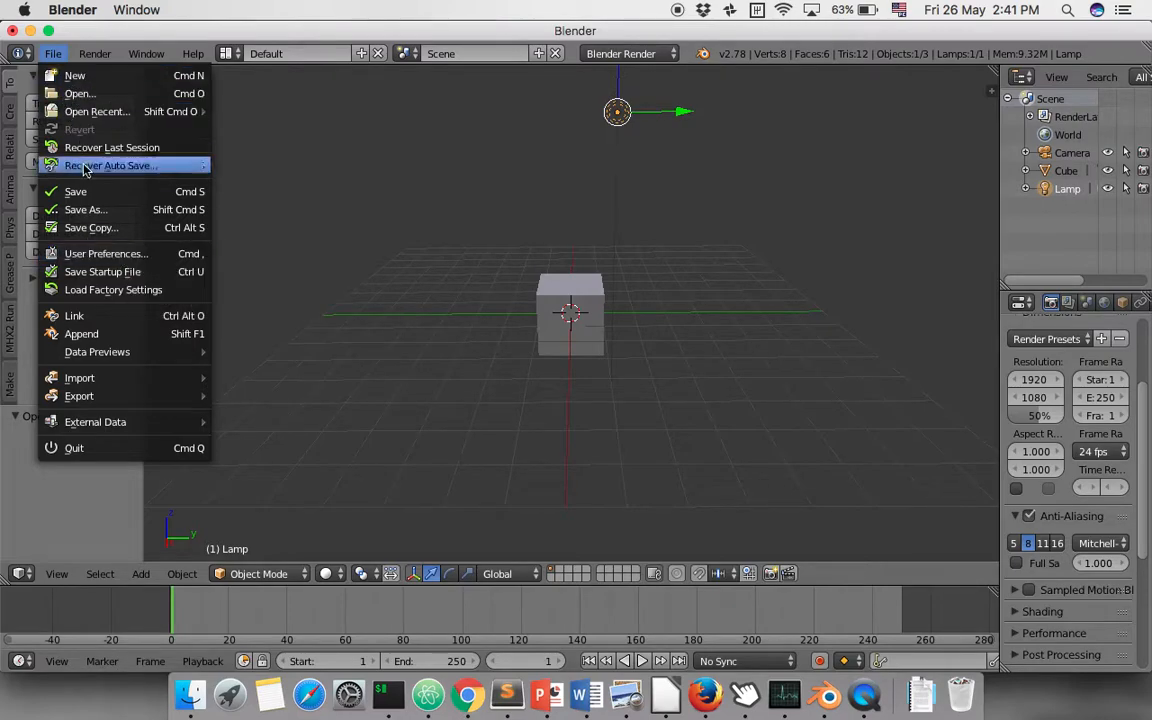
{"action": "left_click", "coordinate": [88, 254]}
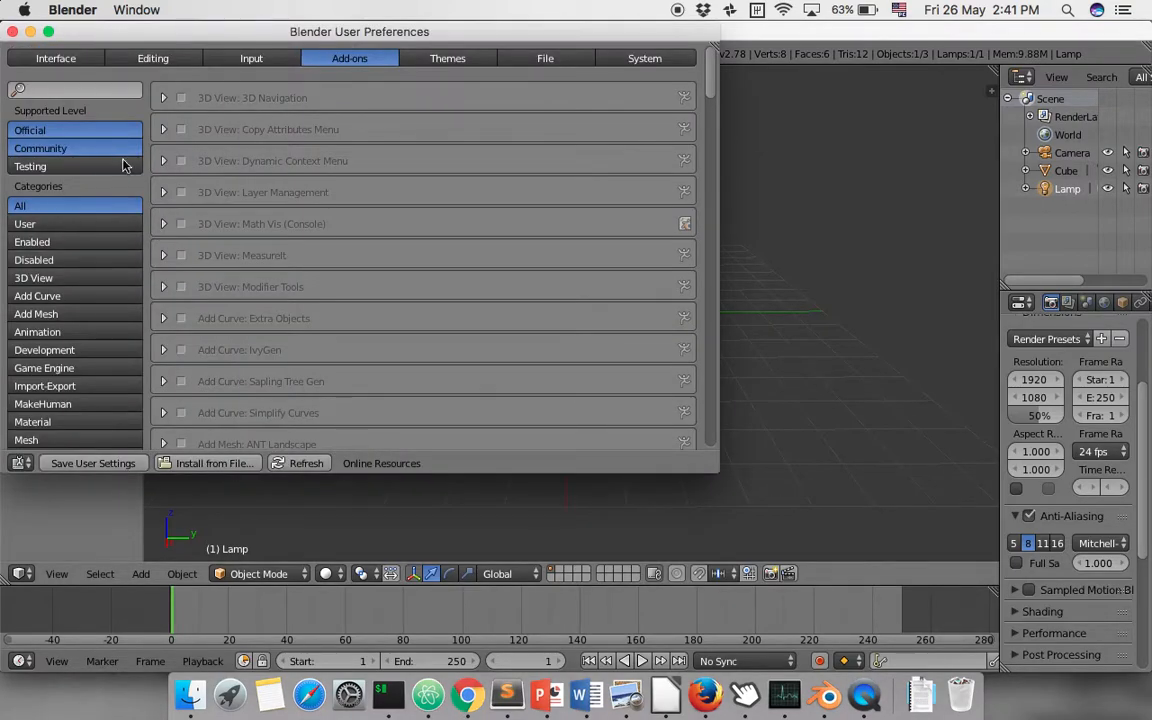
{"action": "left_click", "coordinate": [252, 62]}
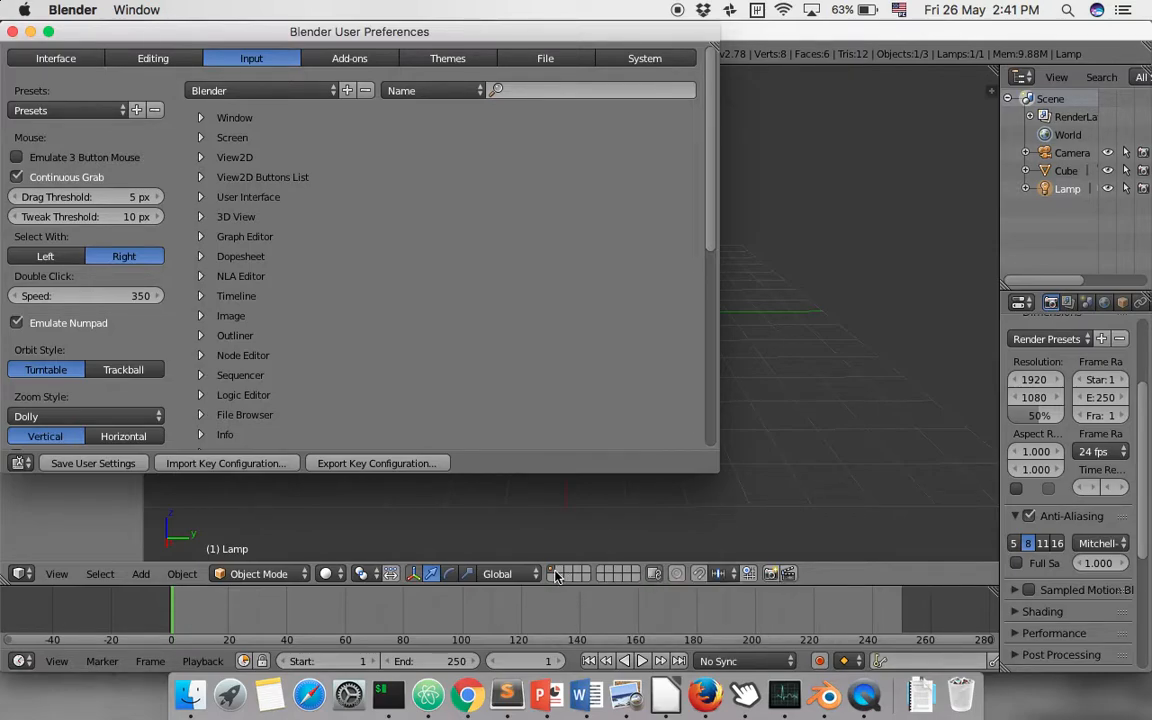
{"action": "left_click", "coordinate": [12, 33]}
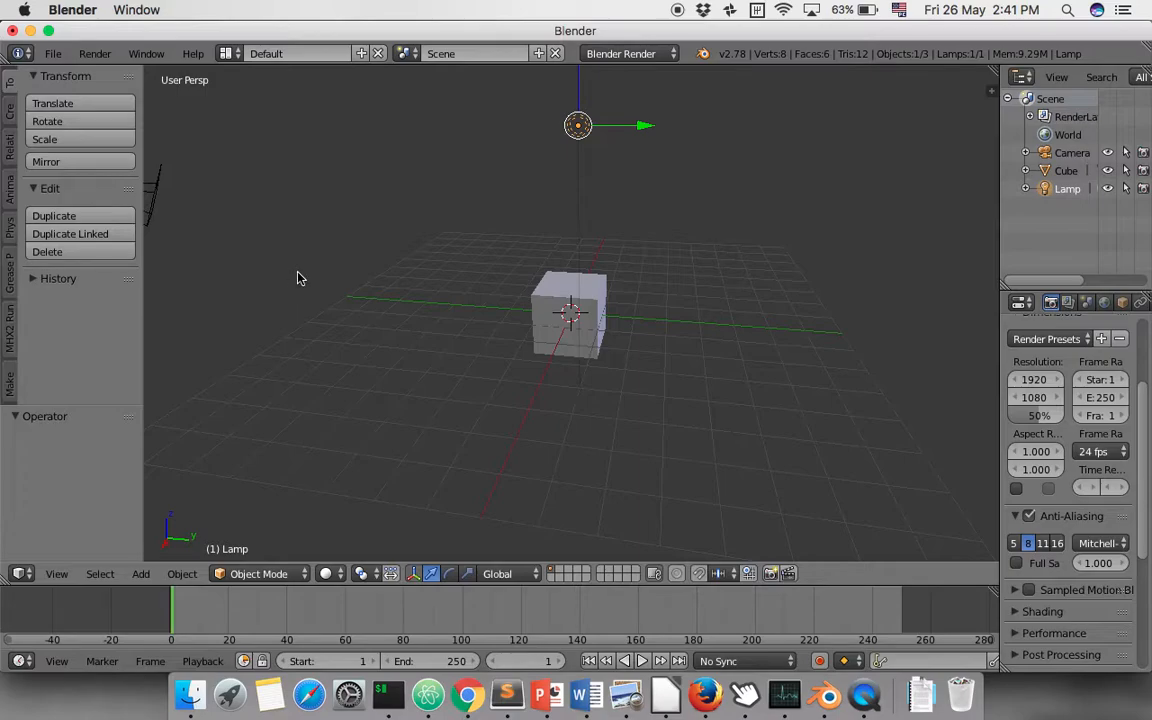
Step: Examine the scene from the front and side viewpoints, in orthographic projection and at free angles around the cube
{"action": "scroll", "coordinate": [297, 278], "scroll_direction": "left", "scroll_amount": 10}
{"action": "key", "text": "KP_3"}
{"action": "key", "text": "KP_4"}
{"action": "key", "text": "KP_5"}
{"action": "middle_click_drag", "start_coordinate": [591, 241], "coordinate": [610, 291]}
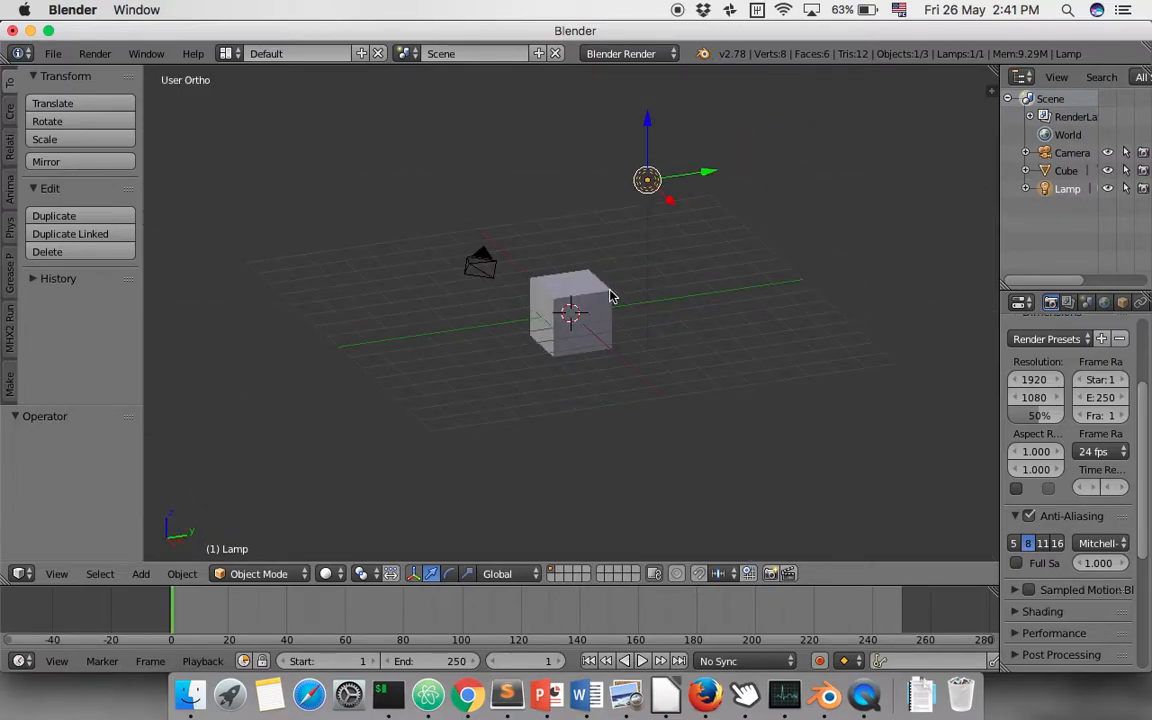
{"action": "key", "text": "KP_6"}
{"action": "key", "text": "KP_1"}
{"action": "key", "text": "KP_3"}
{"action": "middle_click_drag", "start_coordinate": [612, 262], "coordinate": [628, 325]}
{"action": "middle_click_drag", "start_coordinate": [350, 466], "coordinate": [456, 448]}
Step: Compare the scene in perspective and orthographic projection by toggling between them repeatedly
{"action": "key", "text": "KP_5"}
{"action": "key", "text": "KP_5"}
{"action": "key", "text": "KP_5"}
{"action": "key", "text": "KP_5"}
{"action": "key", "text": "KP_5"}
{"action": "key", "text": "KP_5"}
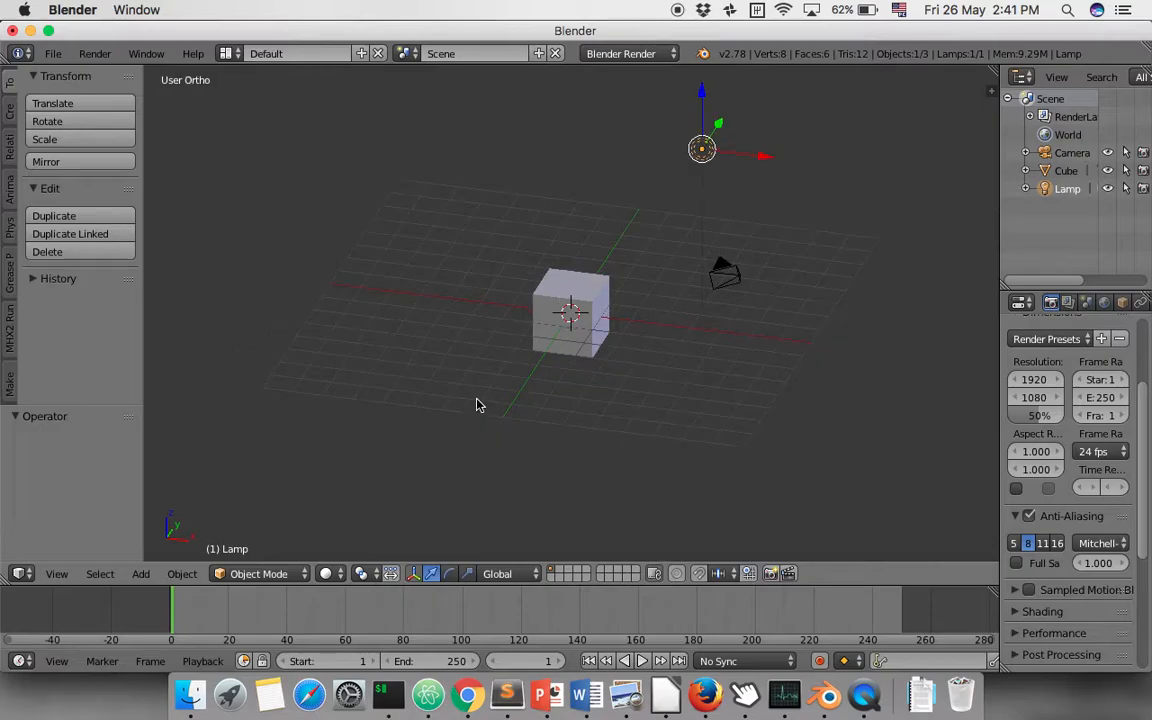
{"action": "key", "text": "KP_5"}
{"action": "key", "text": "KP_5"}
{"action": "key", "text": "KP_5"}
{"action": "key", "text": "KP_5"}
{"action": "key", "text": "KP_5"}
Step: Select the cube at the centre of the grid and view it from different angles
{"action": "middle_click_drag", "start_coordinate": [565, 389], "coordinate": [627, 381]}
{"action": "right_click", "coordinate": [583, 337]}
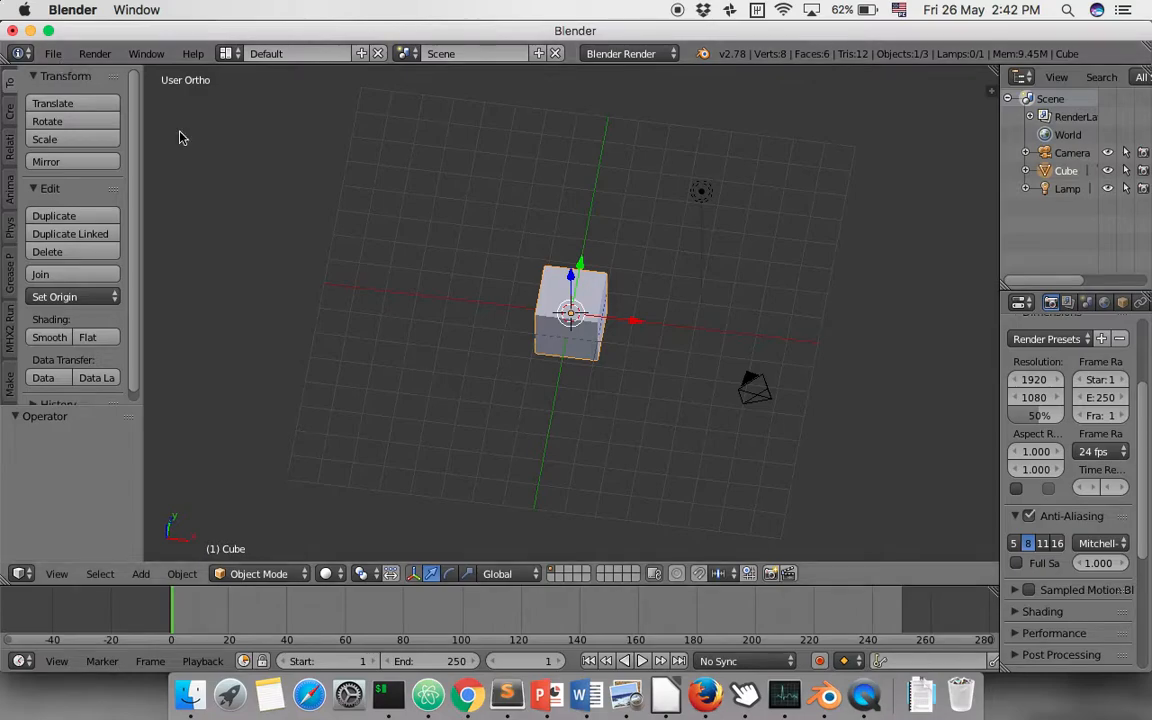
{"action": "middle_click_drag", "start_coordinate": [490, 305], "coordinate": [615, 324]}
{"action": "left_click", "coordinate": [506, 376]}
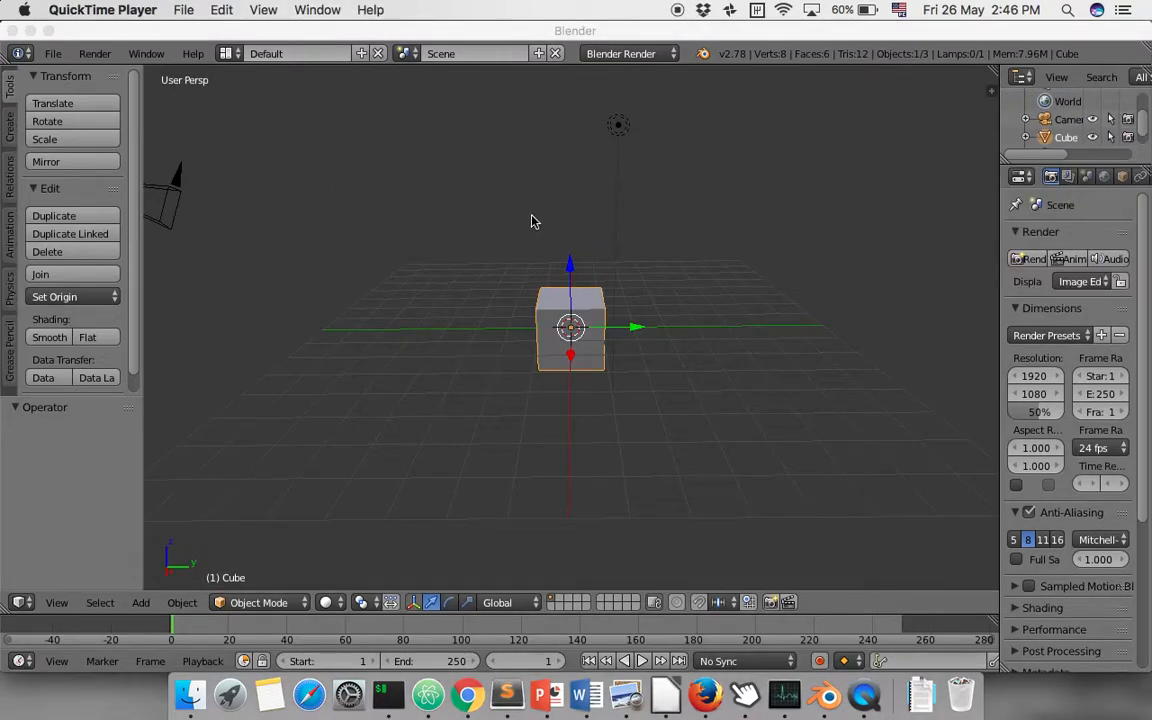
Step: Enlarge the upper part of the tool shelf slightly and look through the Create, Relations and Animation tools
{"action": "left_click", "coordinate": [113, 410]}
{"action": "left_click_drag", "start_coordinate": [112, 409], "coordinate": [111, 410]}
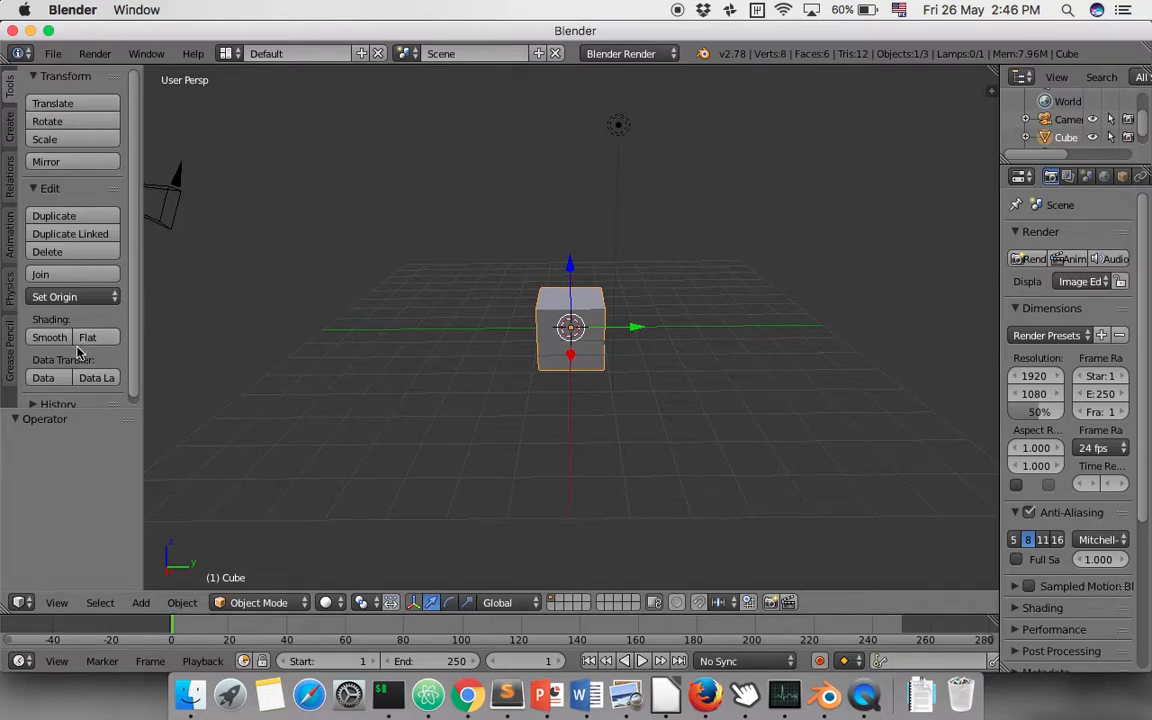
{"action": "left_click", "coordinate": [11, 127]}
{"action": "left_click", "coordinate": [13, 100]}
{"action": "left_click", "coordinate": [13, 121]}
{"action": "left_click", "coordinate": [12, 168]}
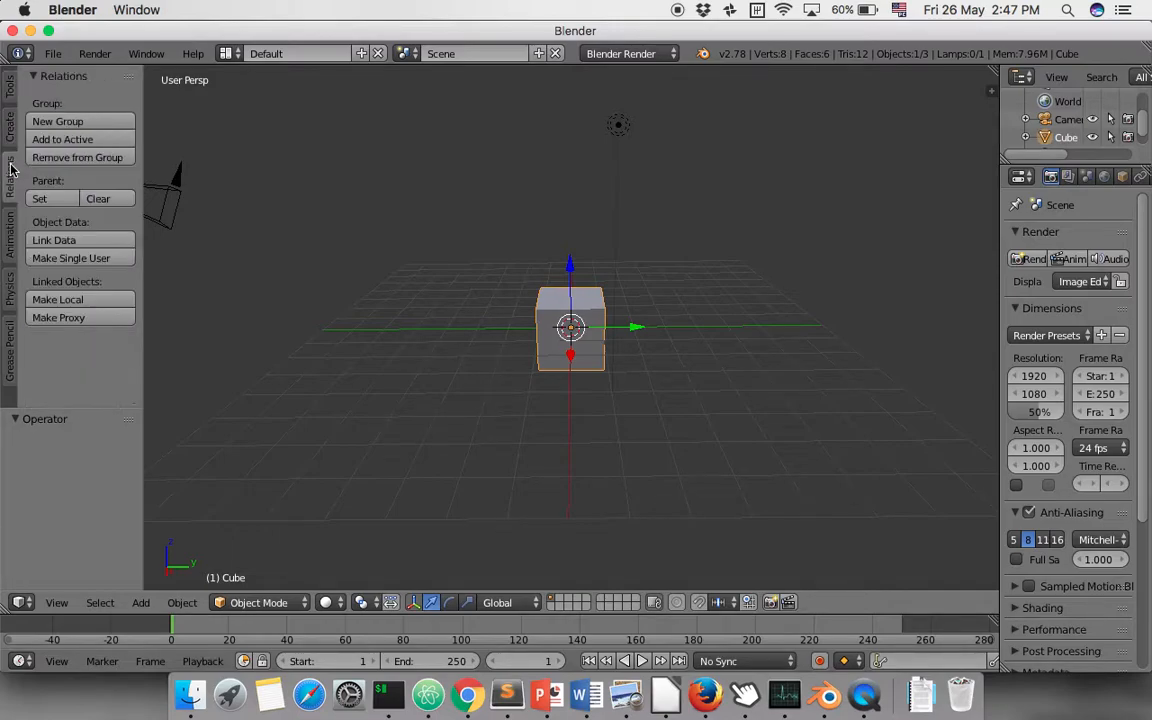
{"action": "left_click", "coordinate": [8, 226]}
Step: Add a cube and move it about 3.76 units along Y, and add a cylinder moved about -3.64 units along Y
{"action": "left_click", "coordinate": [11, 127]}
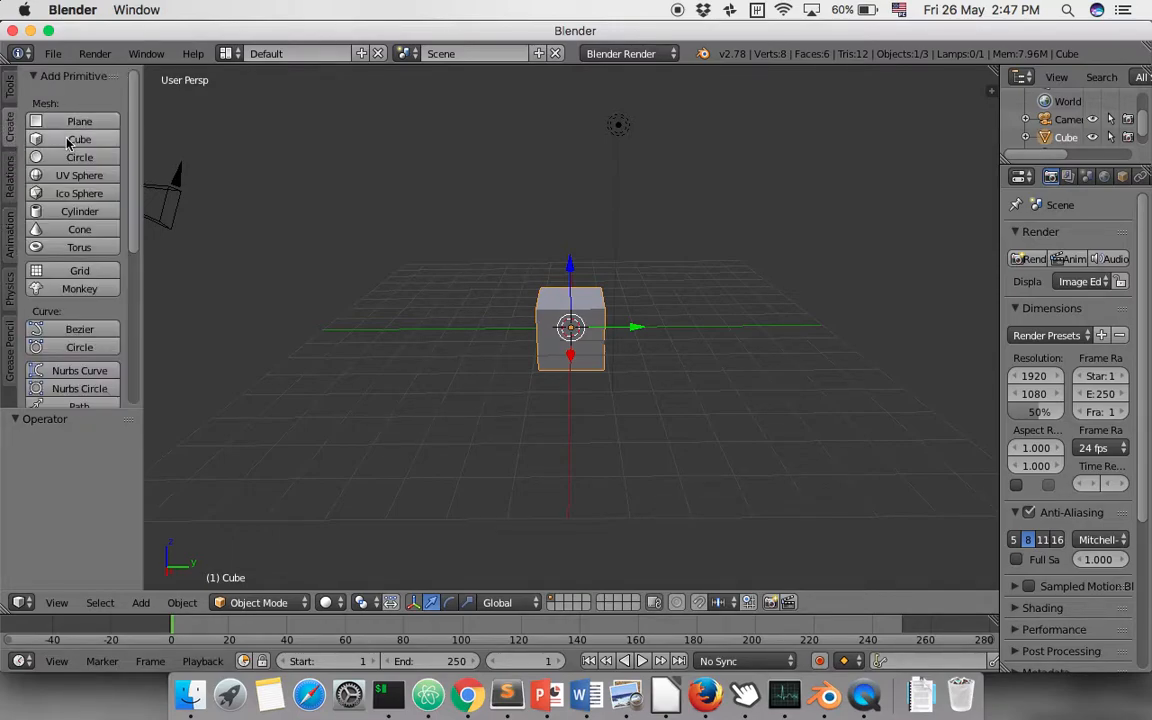
{"action": "left_click", "coordinate": [68, 141]}
{"action": "left_click_drag", "start_coordinate": [635, 328], "coordinate": [753, 341]}
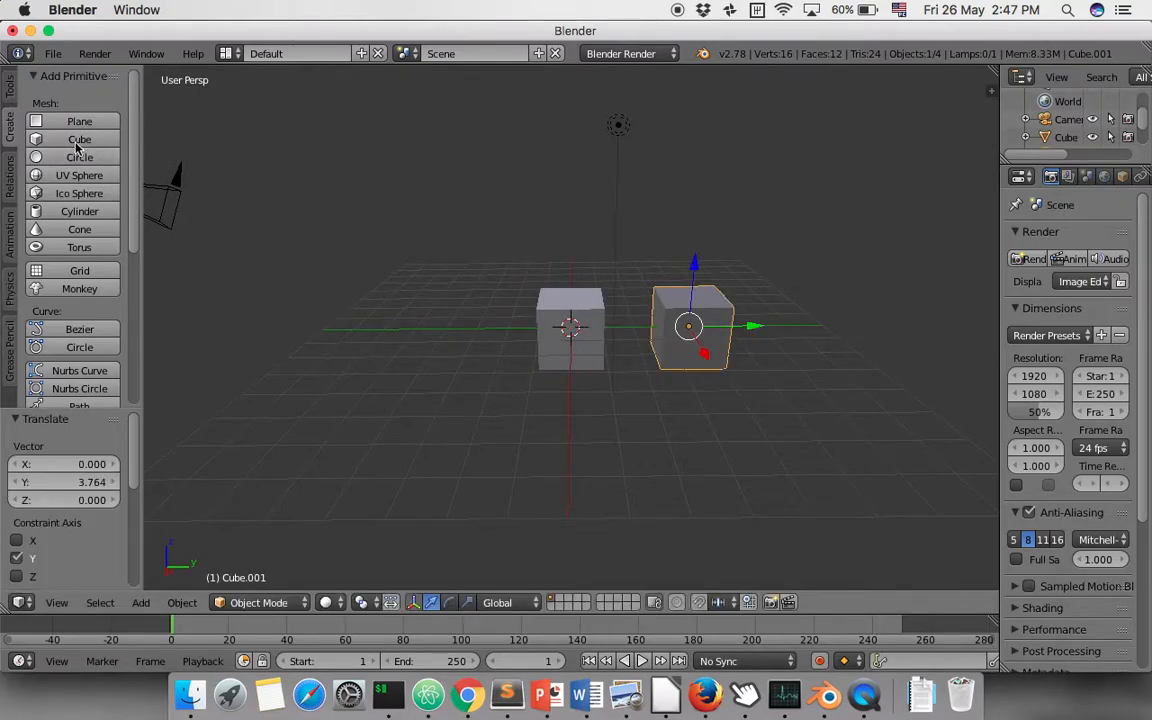
{"action": "left_click", "coordinate": [70, 211]}
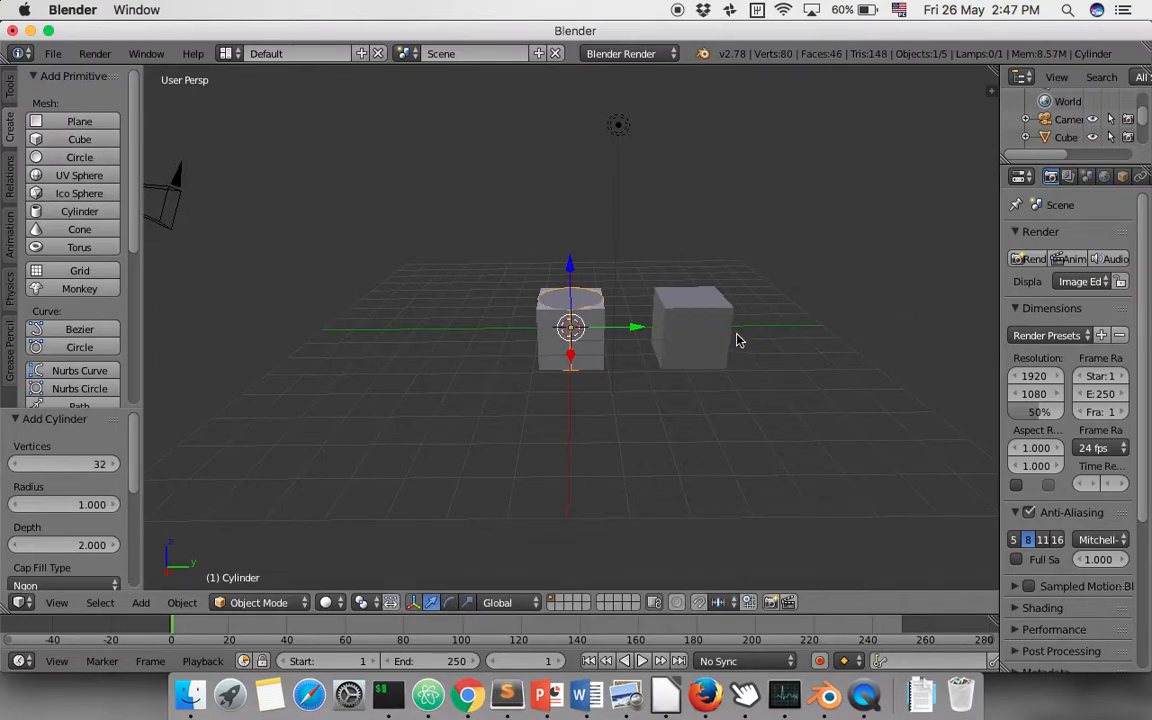
{"action": "left_click_drag", "start_coordinate": [632, 328], "coordinate": [518, 320]}
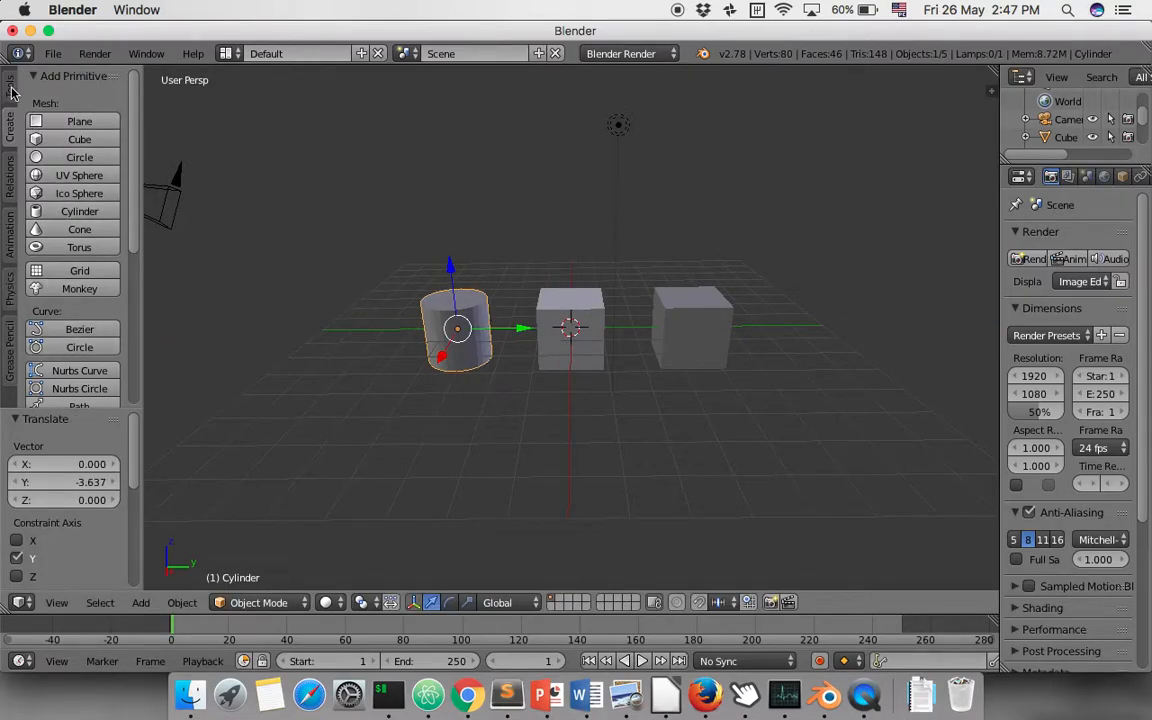
Step: Try the Translate, Rotate and Scale operations on the cylinder, cancelling each one
{"action": "left_click", "coordinate": [12, 92]}
{"action": "left_click", "coordinate": [52, 103]}
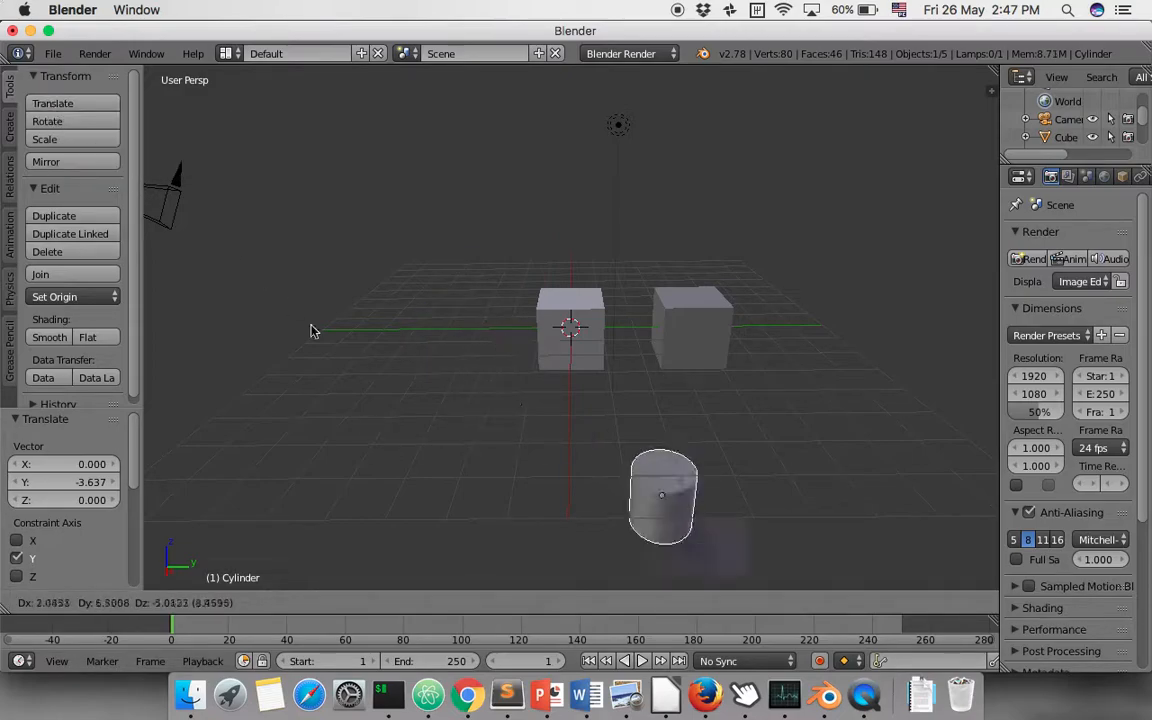
{"action": "right_click", "coordinate": [211, 185]}
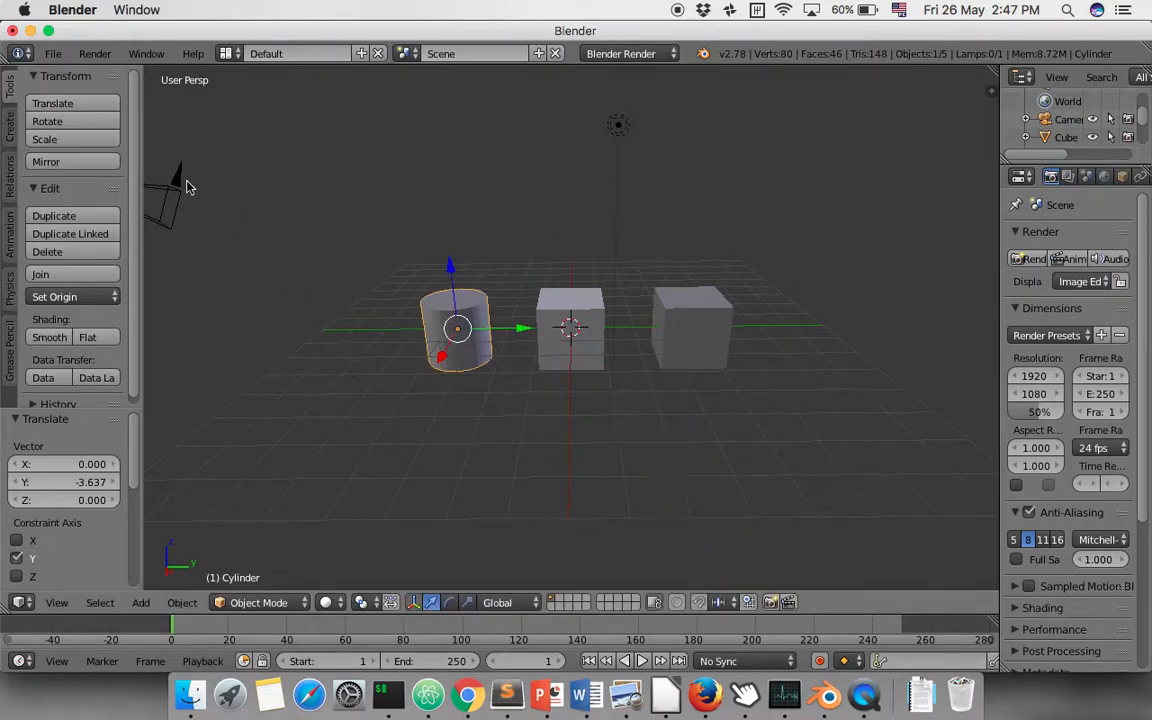
{"action": "left_click", "coordinate": [113, 124]}
{"action": "right_click", "coordinate": [370, 273]}
{"action": "left_click", "coordinate": [60, 139]}
{"action": "right_click", "coordinate": [170, 163]}
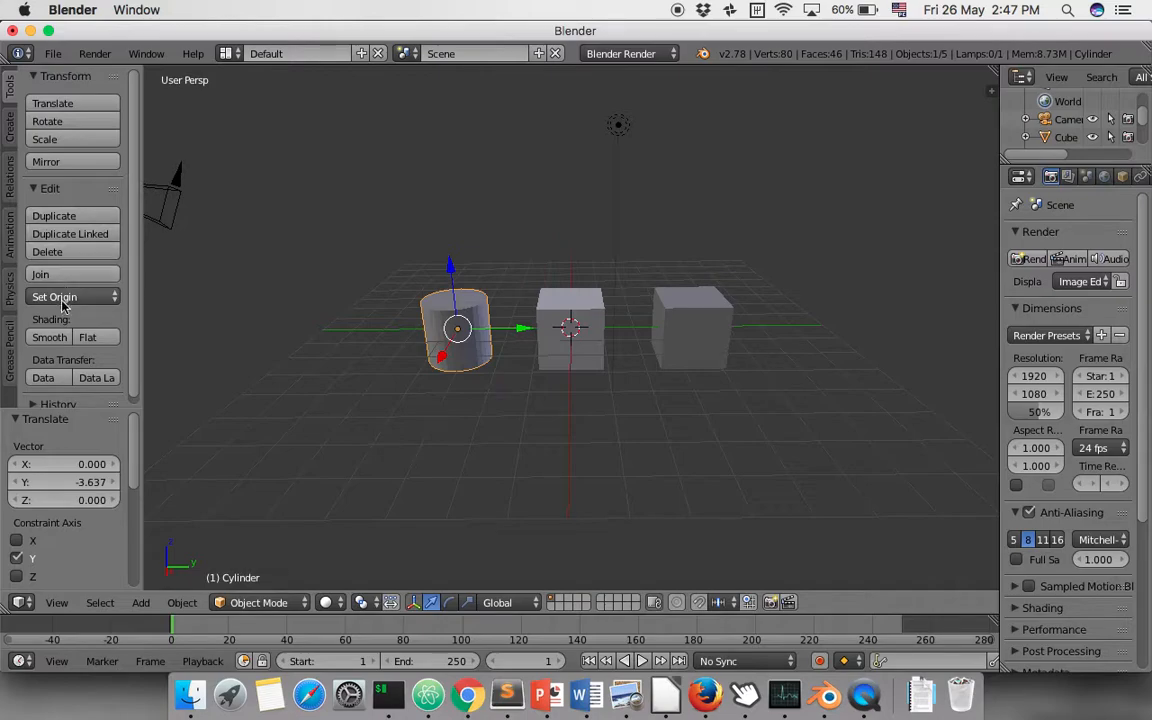
Step: Apply smooth shading to the cylinder and return it to flat shading
{"action": "left_click", "coordinate": [60, 338]}
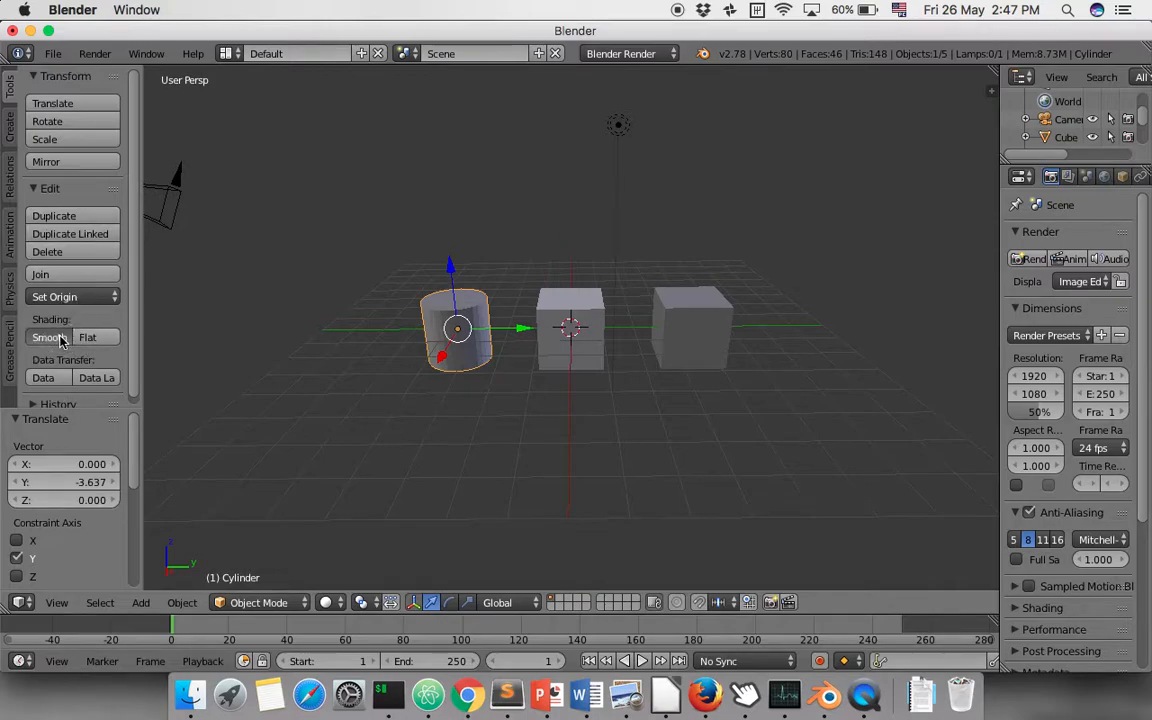
{"action": "left_click", "coordinate": [88, 337]}
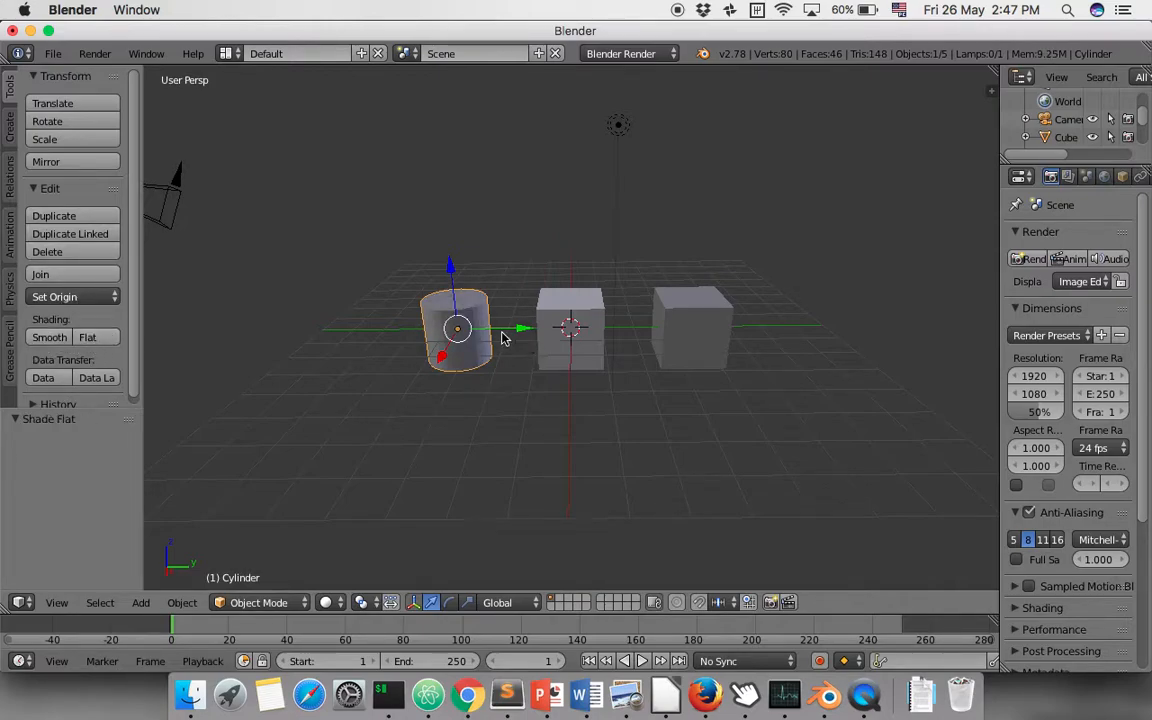
Step: Switch the cylinder between smooth and flat shading twice in close-up, ending on flat
{"action": "scroll", "coordinate": [503, 338], "scroll_direction": "up", "scroll_amount": 5}
{"action": "middle_click_drag", "start_coordinate": [440, 334], "coordinate": [556, 342], "text": "shift"}
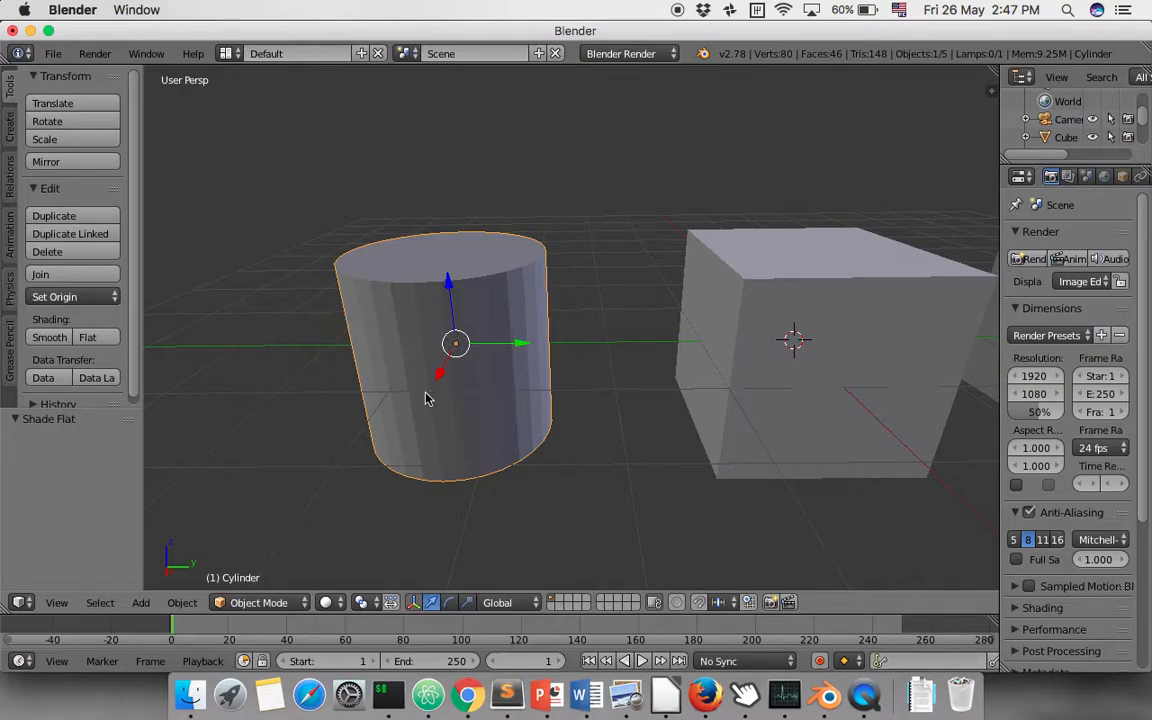
{"action": "left_click", "coordinate": [50, 337]}
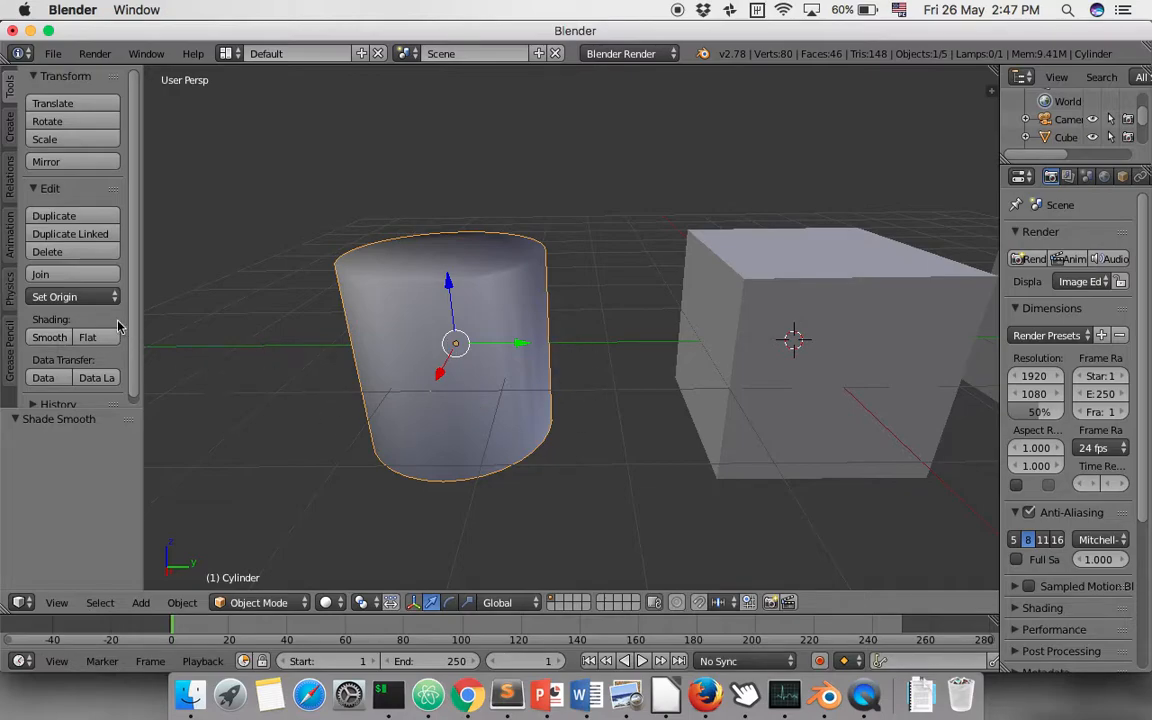
{"action": "left_click", "coordinate": [104, 339]}
{"action": "left_click", "coordinate": [50, 337]}
{"action": "left_click", "coordinate": [88, 337]}
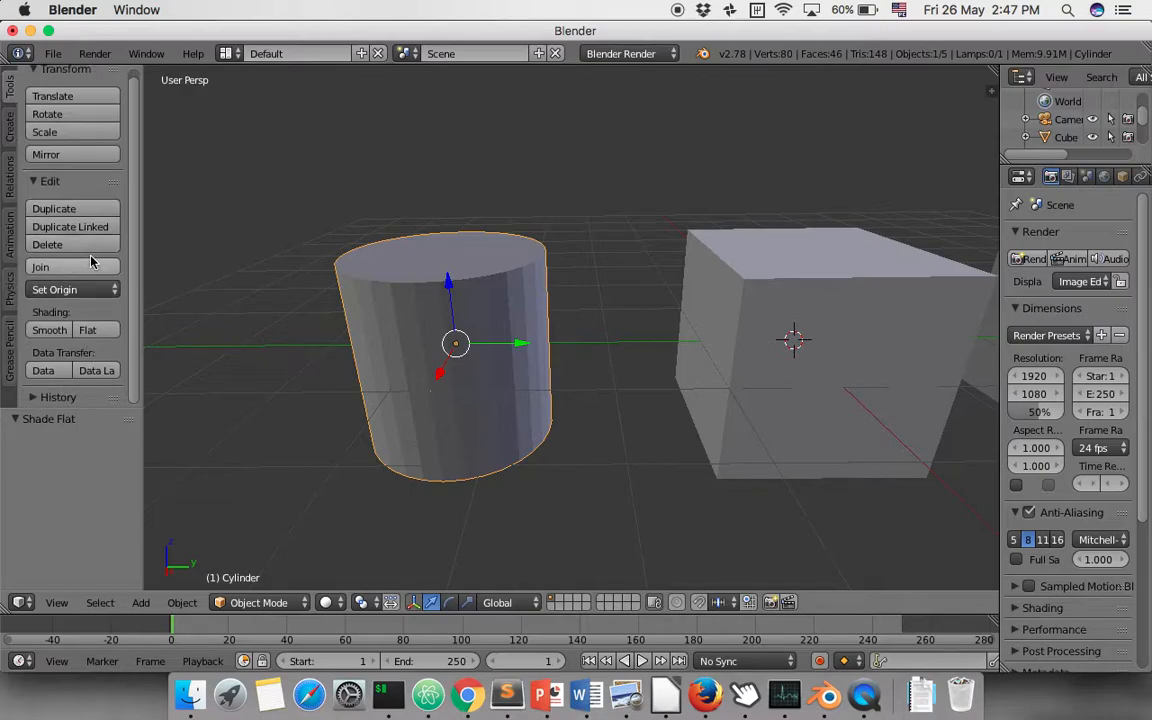
Step: Delete the cylinder together with the outer cube, keeping the cube at the origin
{"action": "scroll", "coordinate": [640, 347], "scroll_direction": "up", "scroll_amount": 4}
{"action": "scroll", "coordinate": [640, 347], "scroll_direction": "down", "scroll_amount": 6}
{"action": "middle_click_drag", "start_coordinate": [640, 347], "coordinate": [702, 370]}
{"action": "right_click", "coordinate": [877, 350], "text": "shift"}
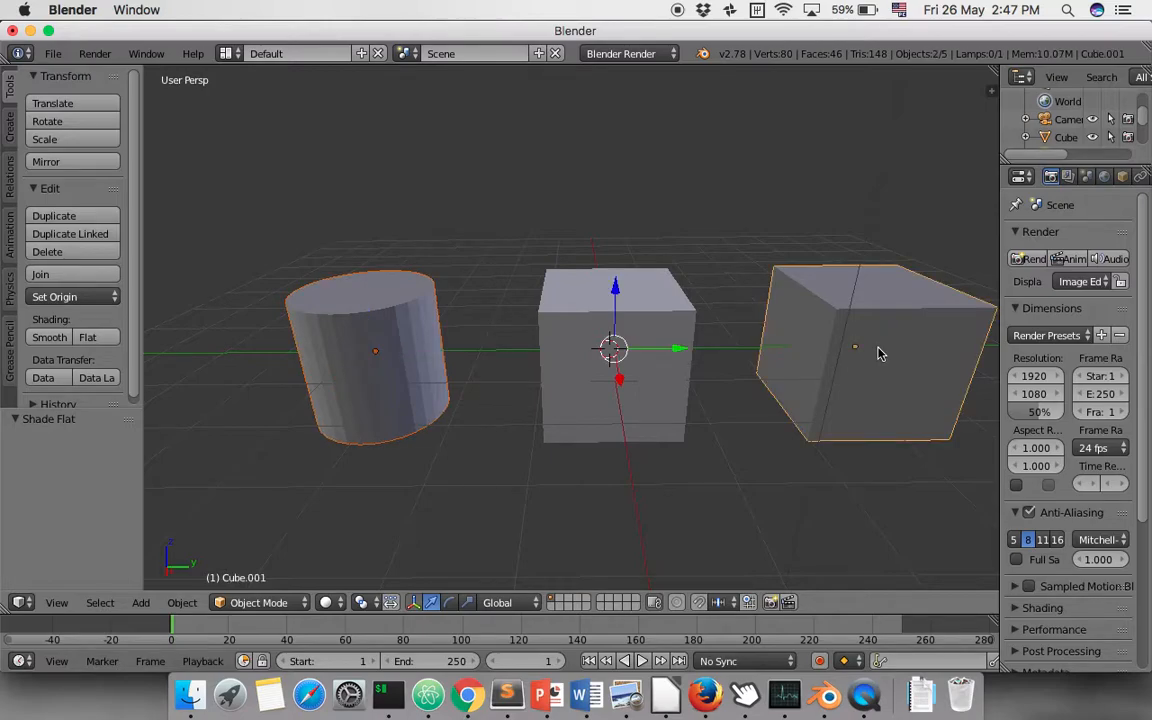
{"action": "key", "text": "x"}
{"action": "left_click", "coordinate": [878, 352]}
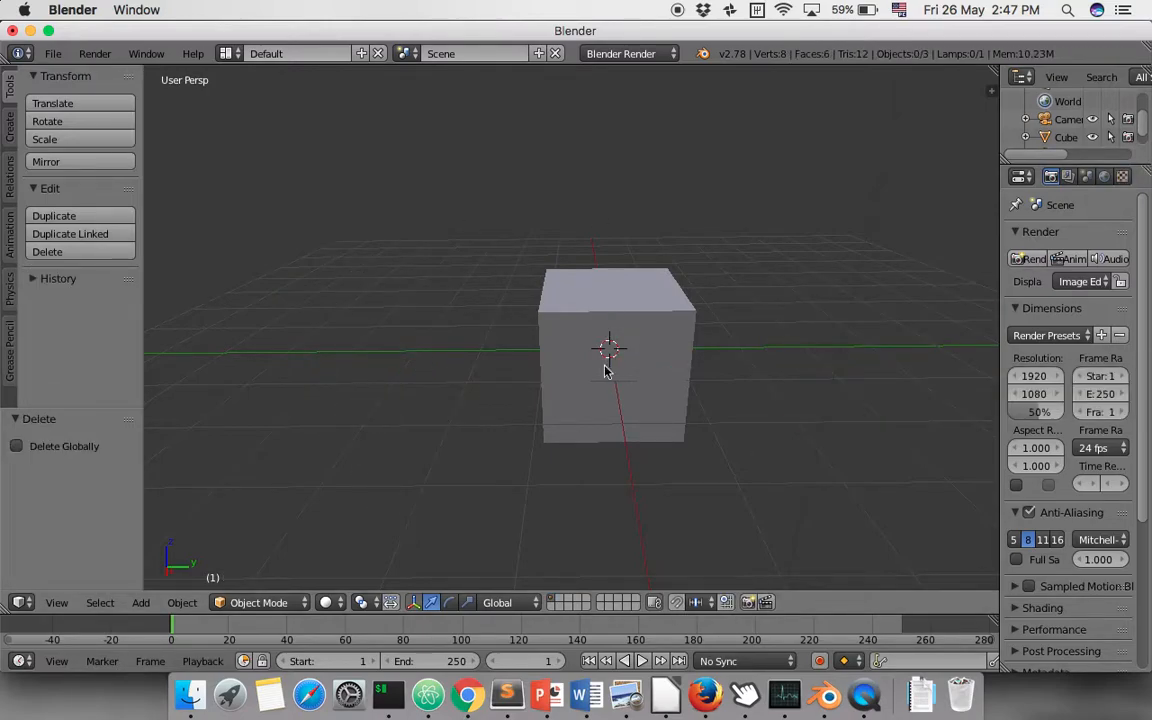
Step: Add a cylinder through the operator search and move it about -3 units along Y
{"action": "key", "text": "space"}
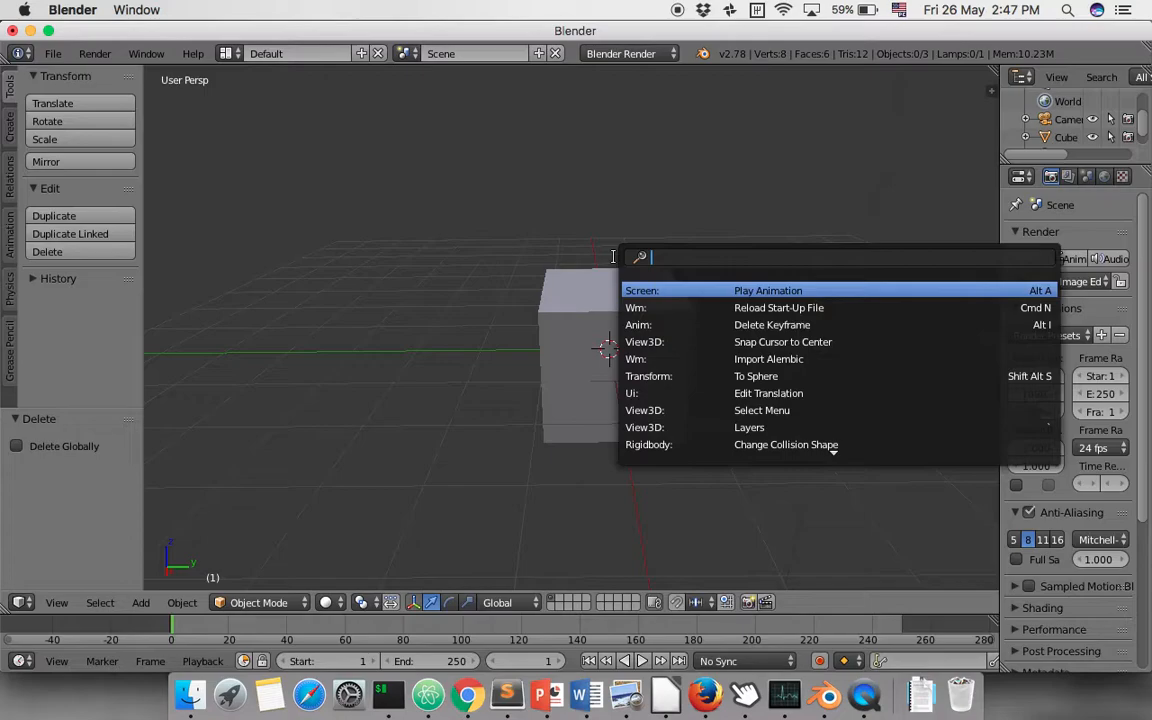
{"action": "type", "text": "add"}
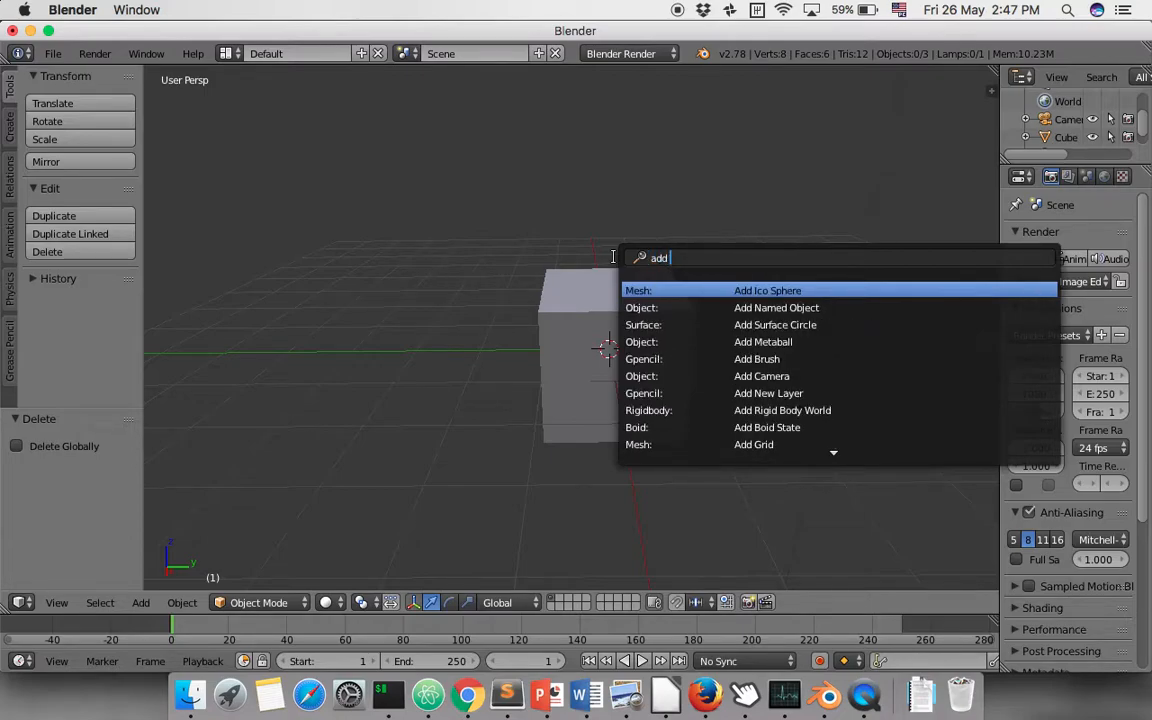
{"action": "type", "text": " cy"}
{"action": "key", "text": "Return"}
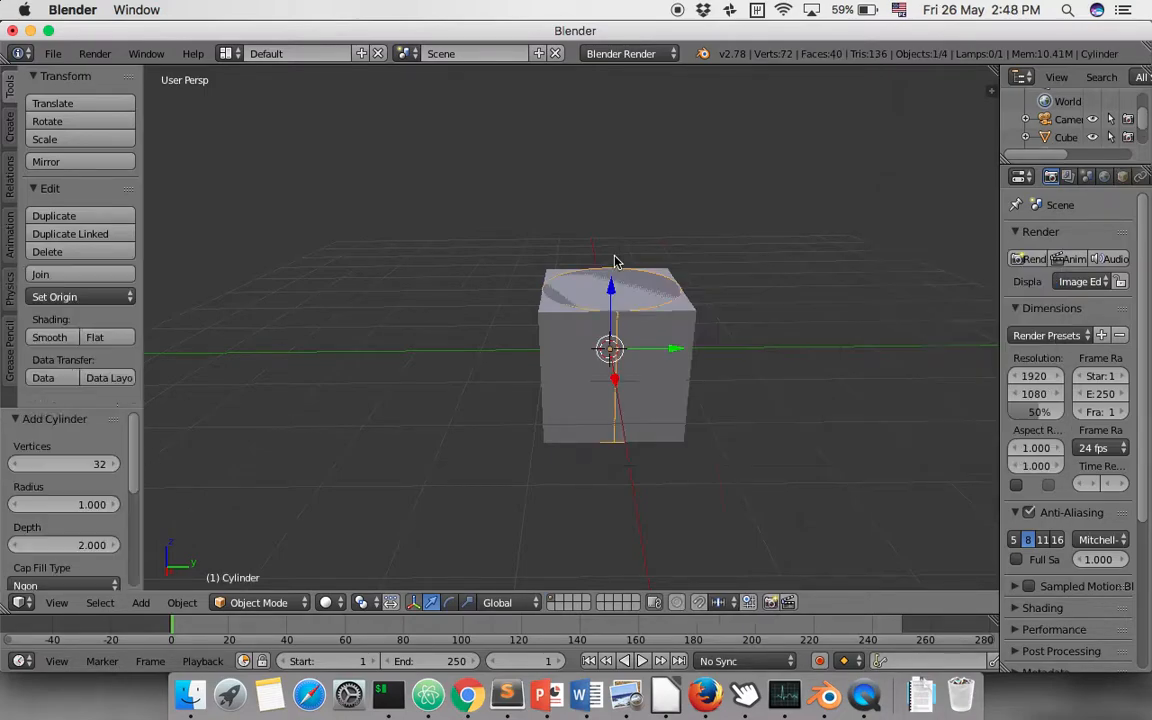
{"action": "key", "text": "g"}
{"action": "key", "text": "y"}
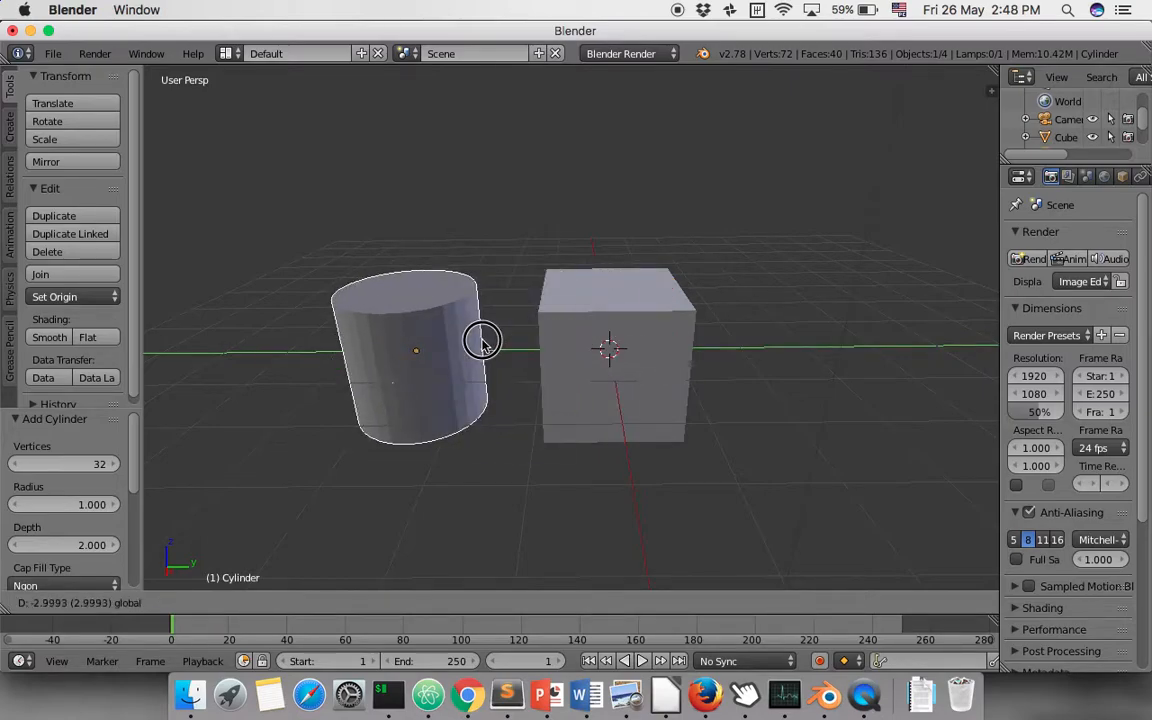
{"action": "left_click", "coordinate": [482, 341]}
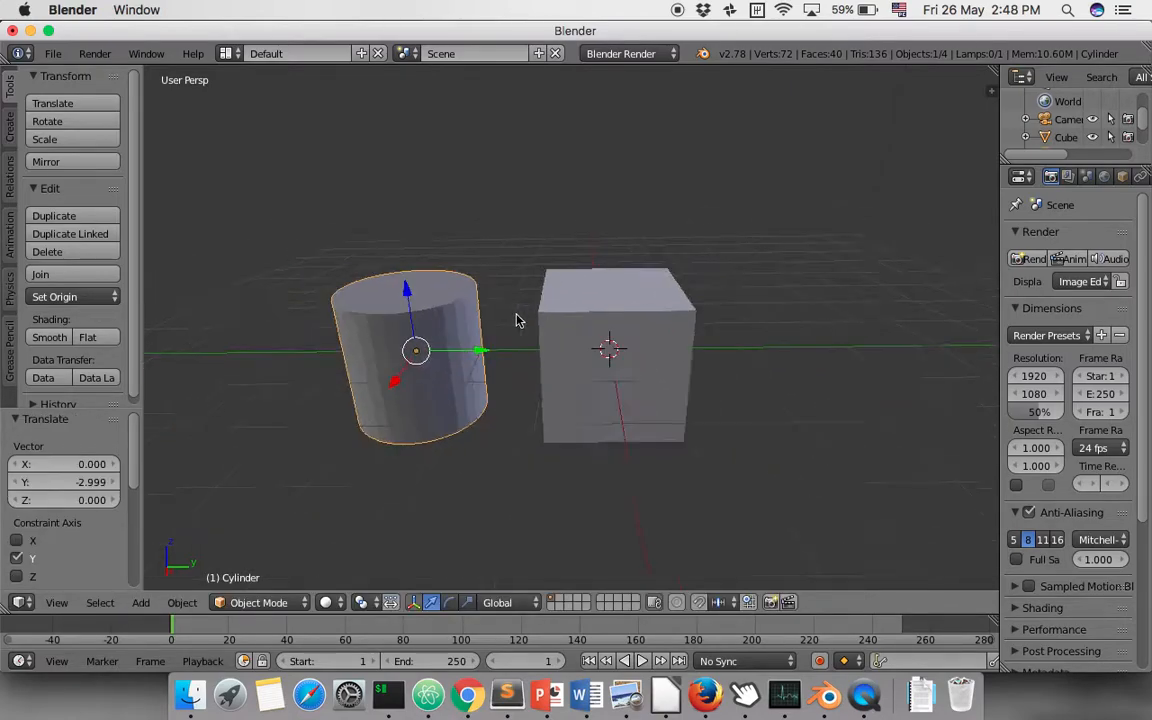
Step: Add a cube through the operator search and move it about 3.23 units along Y
{"action": "scroll", "coordinate": [83, 178], "scroll_direction": "down", "scroll_amount": 1}
{"action": "scroll", "coordinate": [80, 170], "scroll_direction": "up", "scroll_amount": 1}
{"action": "key", "text": "space"}
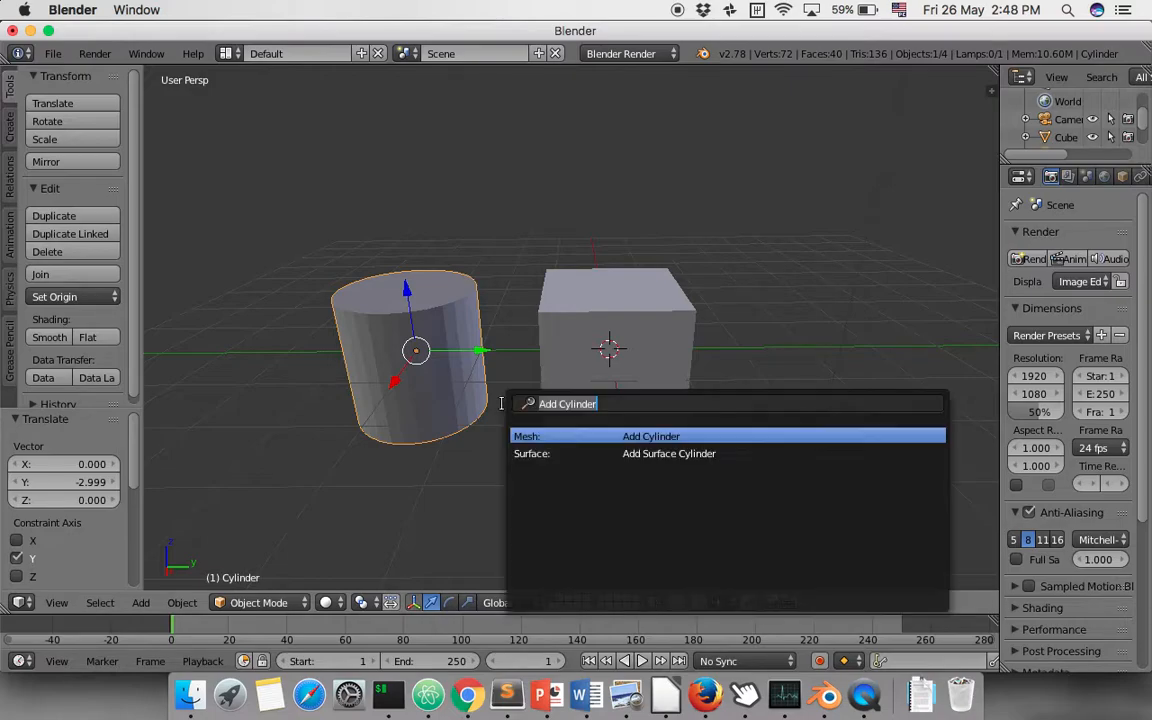
{"action": "key", "text": "BackSpace"}
{"action": "type", "text": "add"}
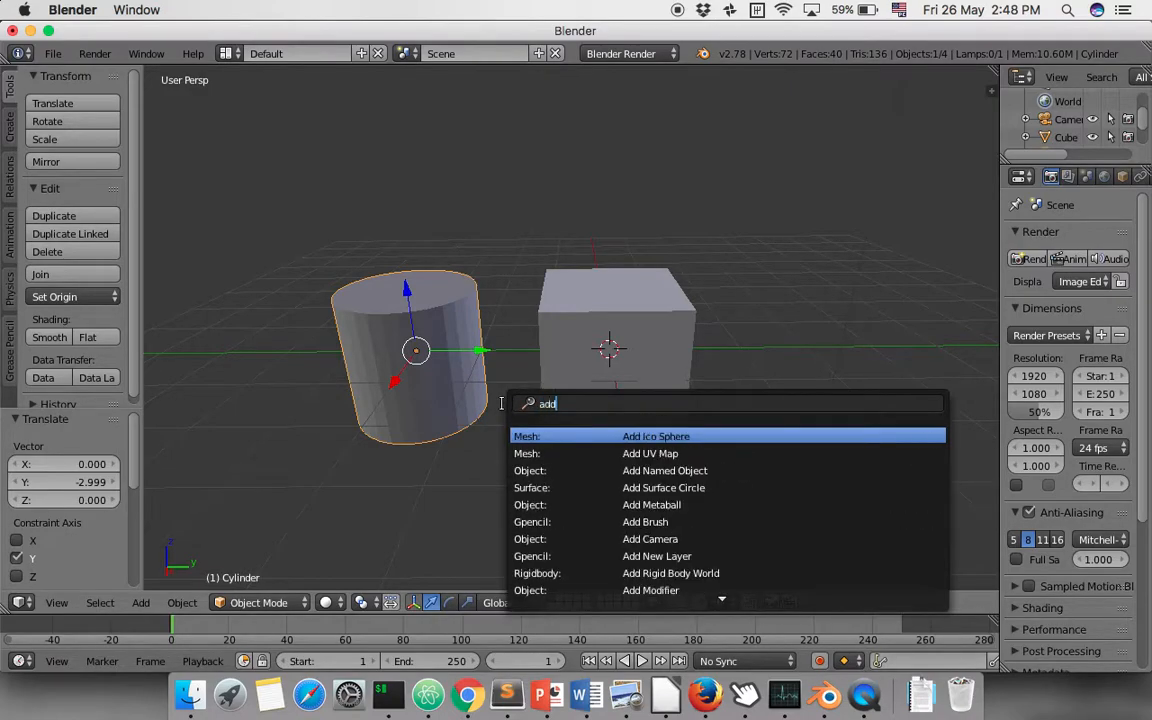
{"action": "type", "text": " cub"}
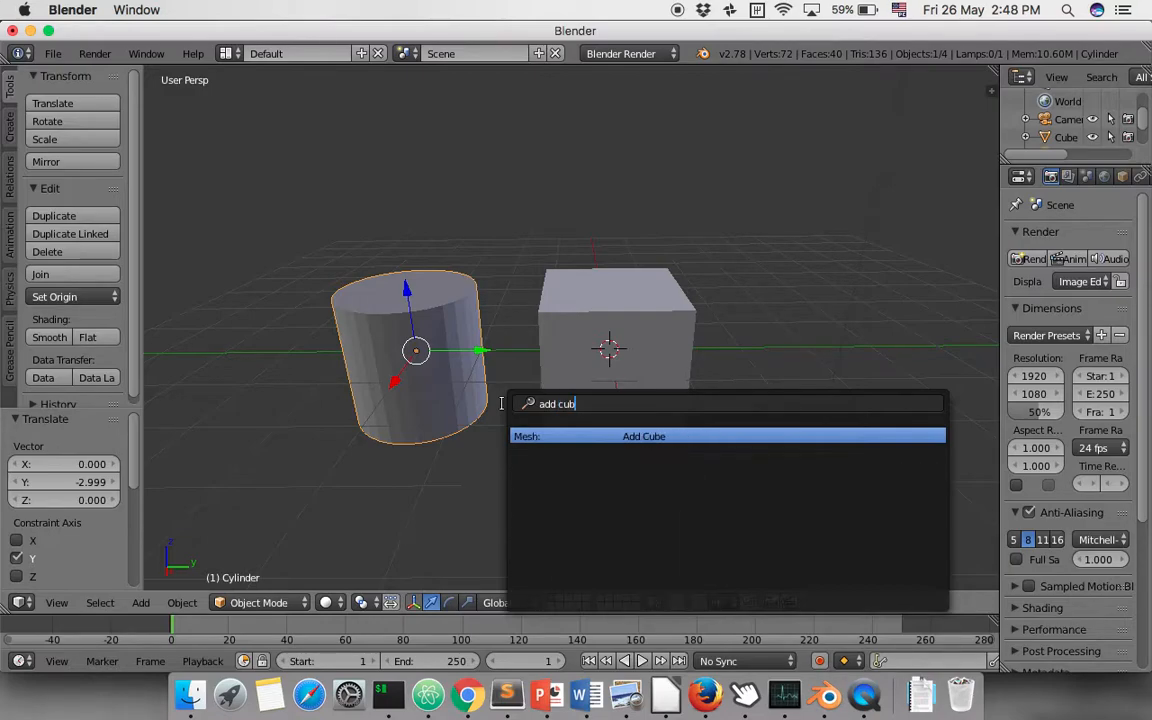
{"action": "key", "text": "Return"}
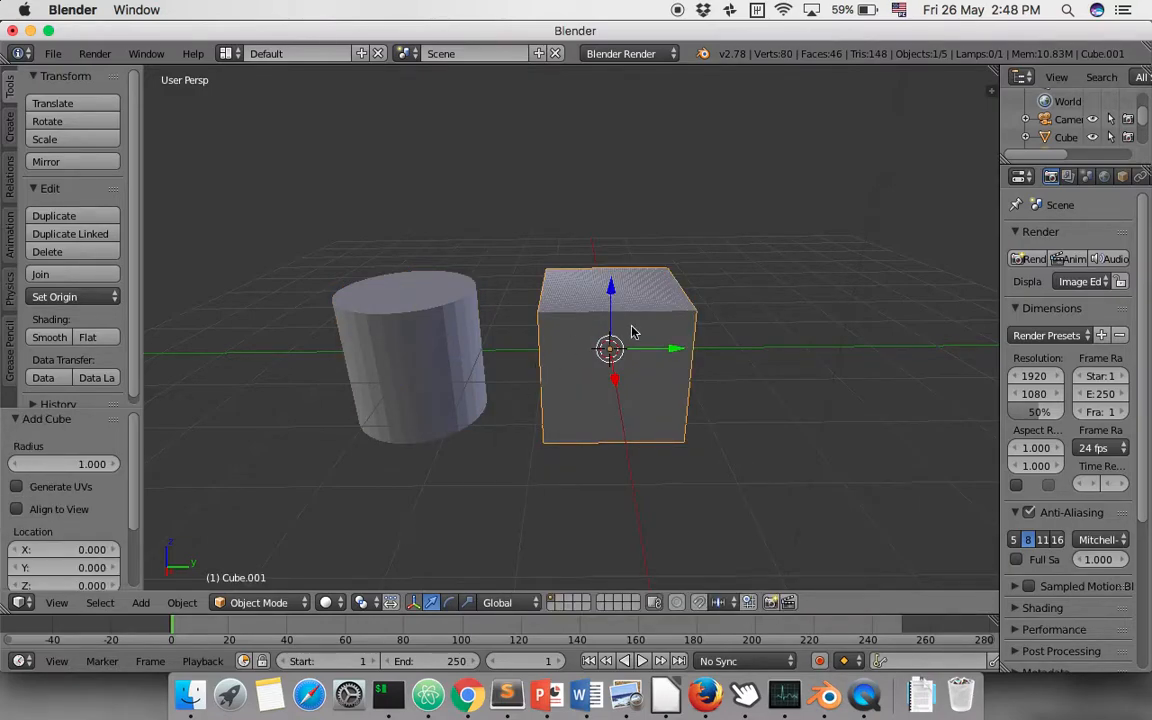
{"action": "key", "text": "shift+d"}
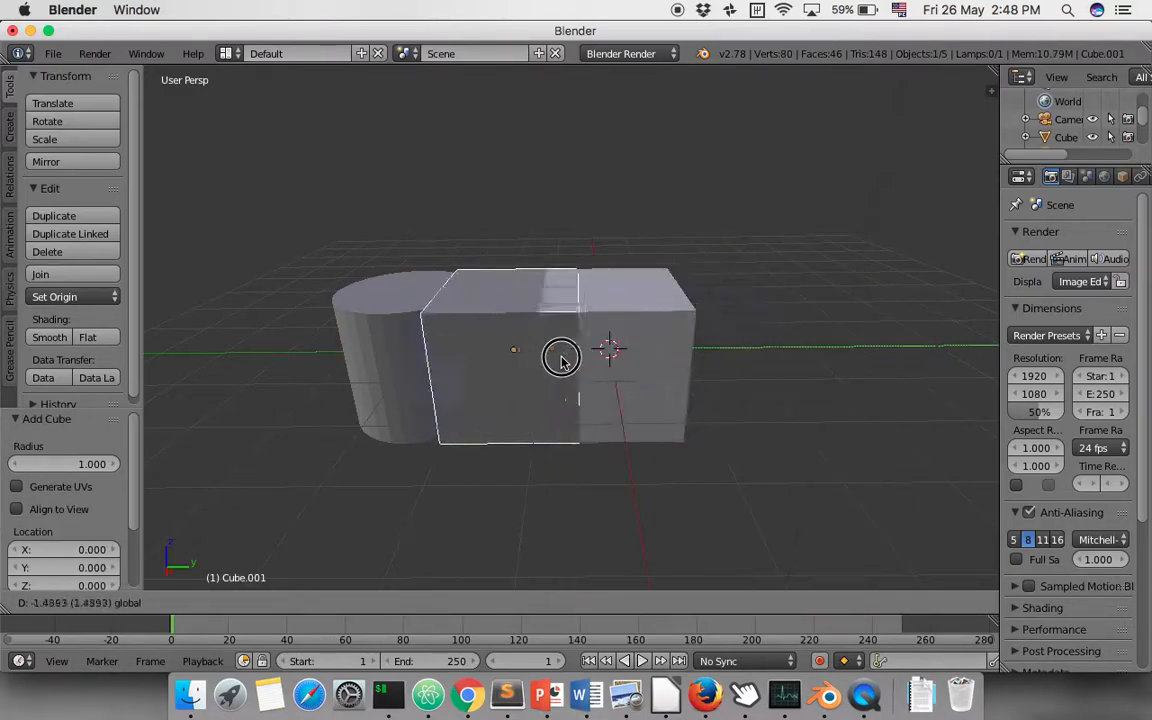
{"action": "left_click", "coordinate": [888, 366]}
Step: Shift the new cube slightly back along X, then move it about -0.23 and about -0.43 units along Y
{"action": "key", "text": "g"}
{"action": "key", "text": "x"}
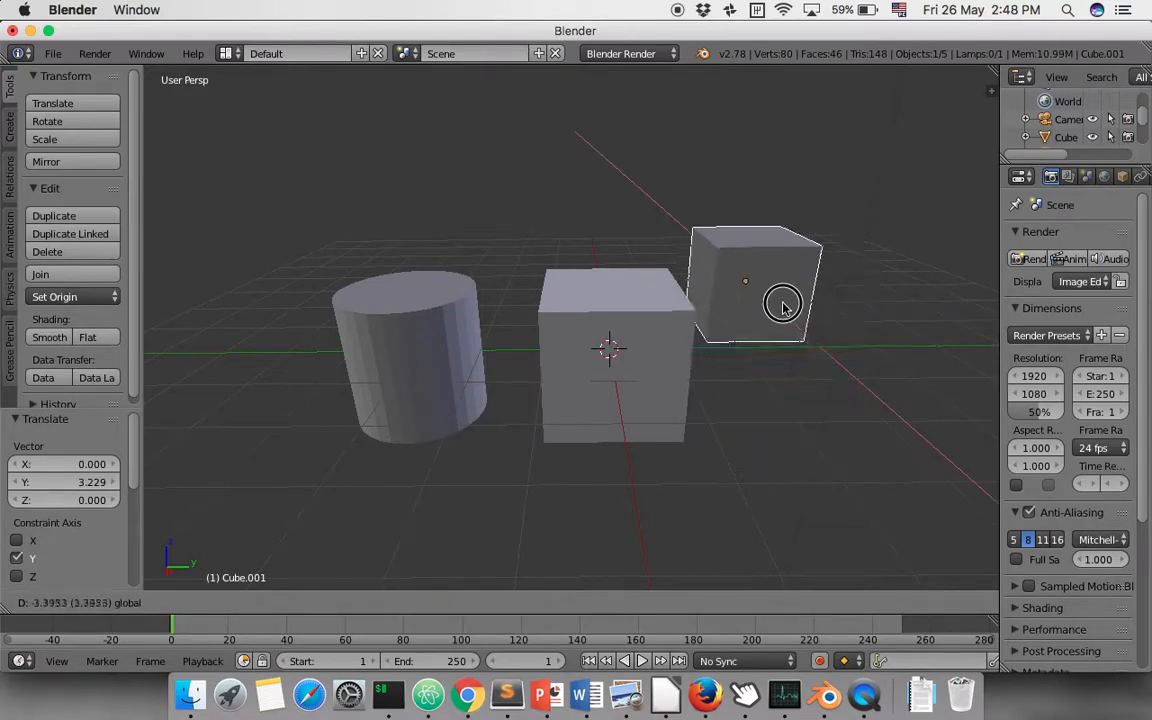
{"action": "left_click_drag", "start_coordinate": [816, 395], "coordinate": [823, 398]}
{"action": "mouse_move", "coordinate": [885, 341]}
{"action": "left_mouse_down"}
{"action": "mouse_move", "coordinate": [846, 341]}
{"action": "mouse_move", "coordinate": [862, 341]}
{"action": "left_mouse_up"}
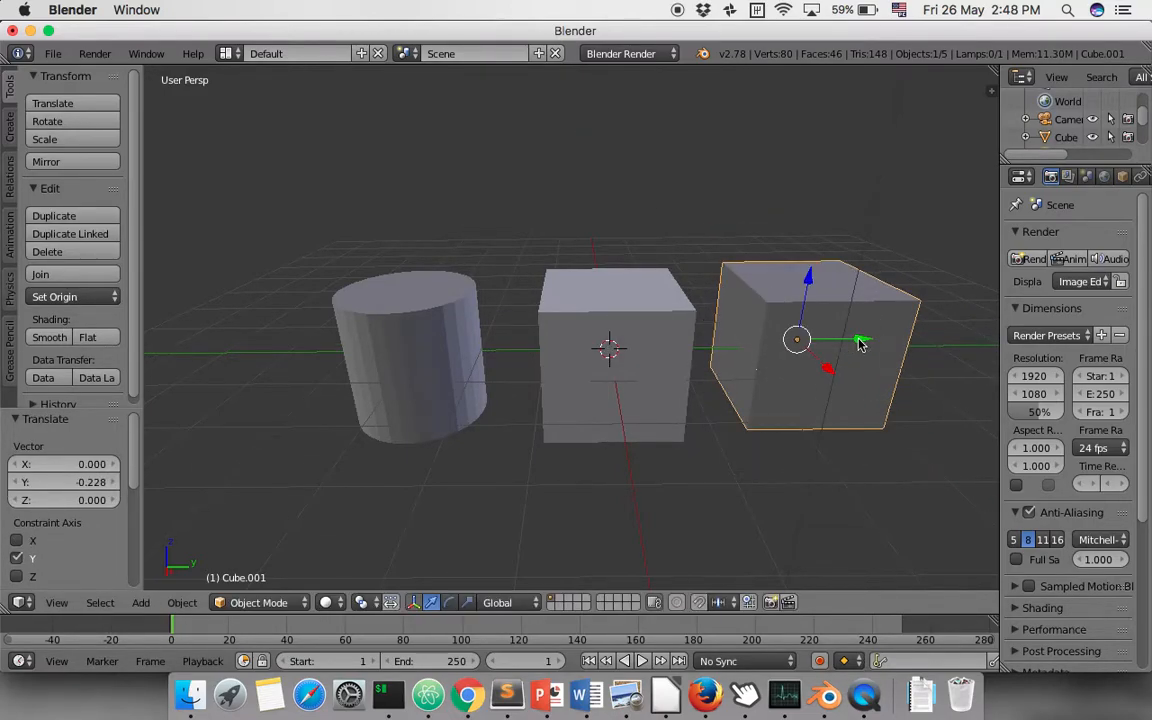
{"action": "middle_click_drag", "start_coordinate": [665, 227], "coordinate": [689, 257]}
{"action": "scroll", "coordinate": [601, 266], "scroll_direction": "up", "scroll_amount": 5}
{"action": "scroll", "coordinate": [601, 266], "scroll_direction": "down", "scroll_amount": 5}
{"action": "scroll", "coordinate": [601, 266], "scroll_direction": "up", "scroll_amount": 5}
{"action": "scroll", "coordinate": [601, 266], "scroll_direction": "down", "scroll_amount": 5}
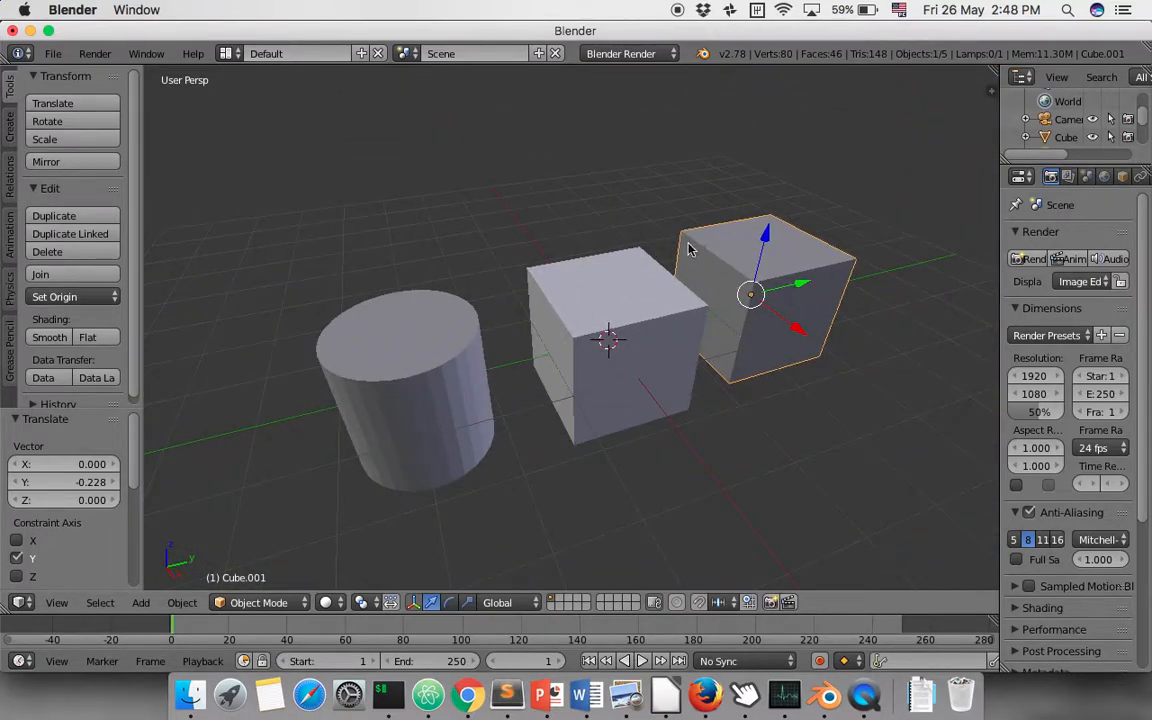
{"action": "left_click_drag", "start_coordinate": [810, 293], "coordinate": [768, 285]}
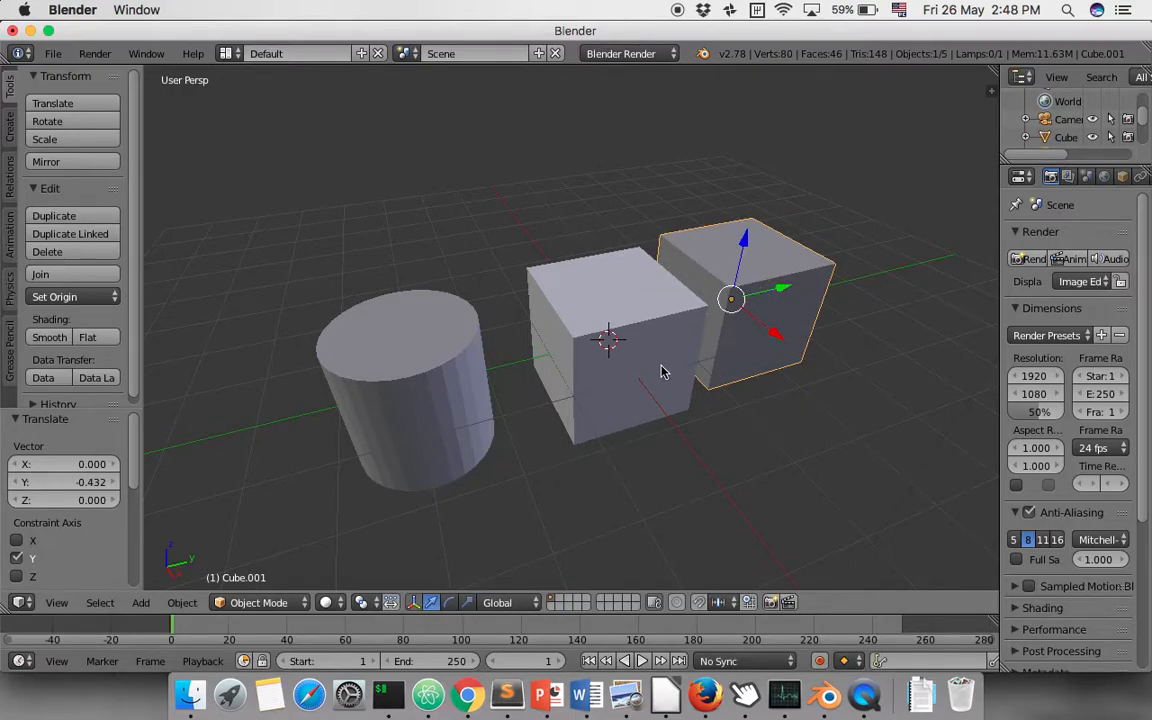
Step: Place the 3D cursor at the cylinder's lower side and deselect all objects
{"action": "key", "text": "1"}
{"action": "left_click", "coordinate": [511, 408]}
{"action": "left_click", "coordinate": [528, 473]}
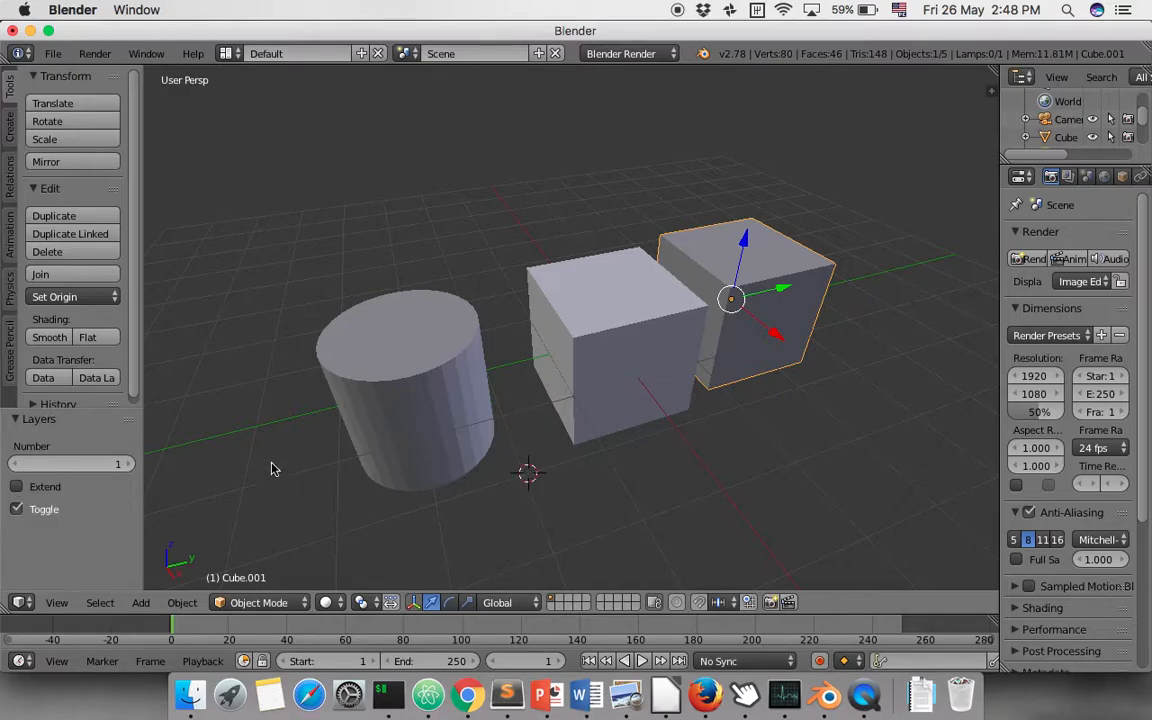
{"action": "left_click", "coordinate": [370, 450]}
{"action": "key", "text": "a"}
Step: Switch the visible layer to layer 4 and return to layer 1
{"action": "key", "text": "1"}
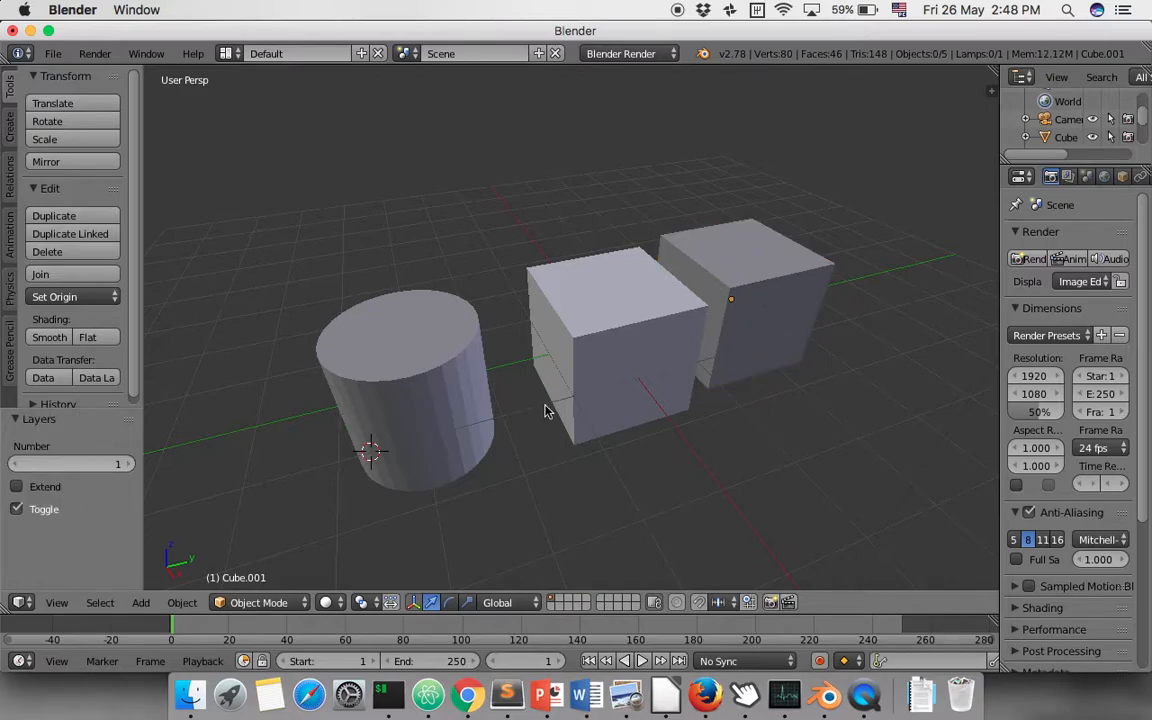
{"action": "key", "text": "2"}
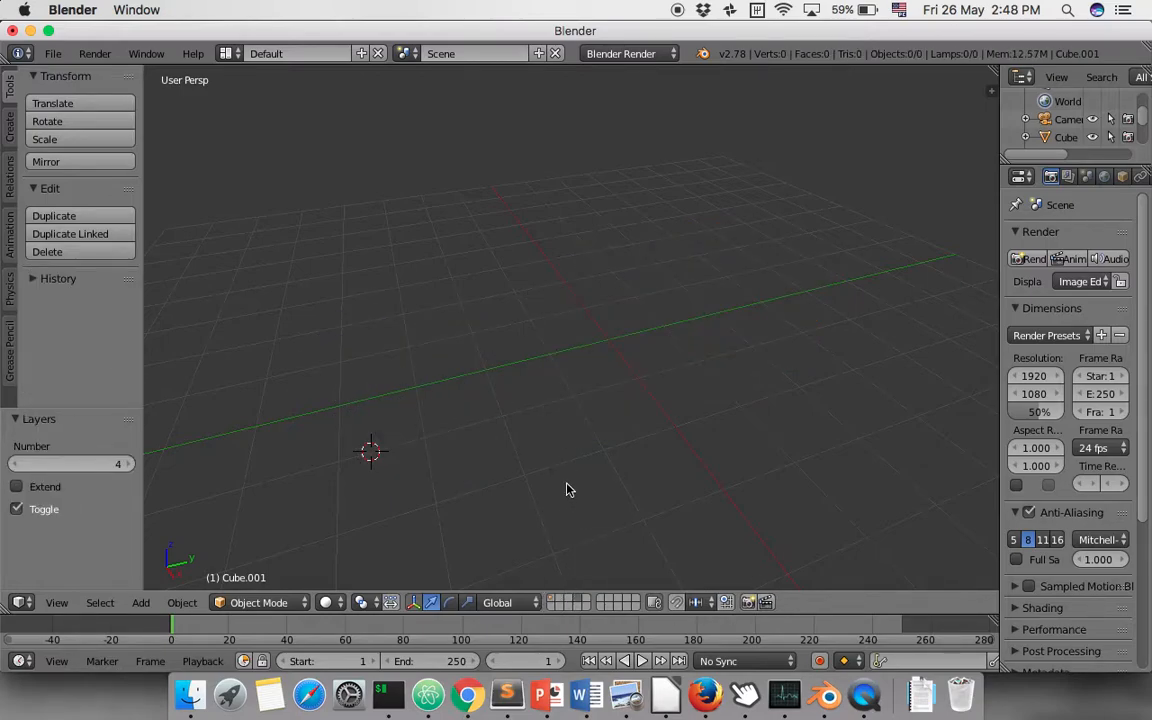
{"action": "key", "text": "1"}
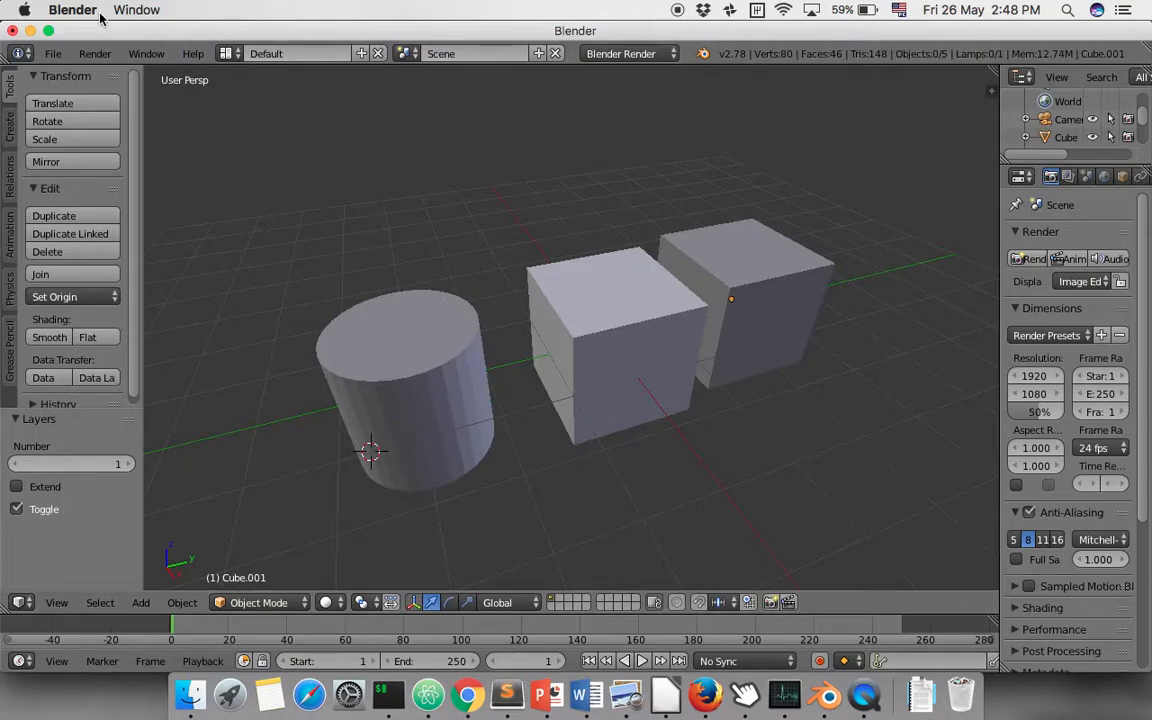
Step: Enable Emulate Numpad in the input preferences and save the user settings
{"action": "left_click", "coordinate": [52, 53]}
{"action": "left_click", "coordinate": [110, 255]}
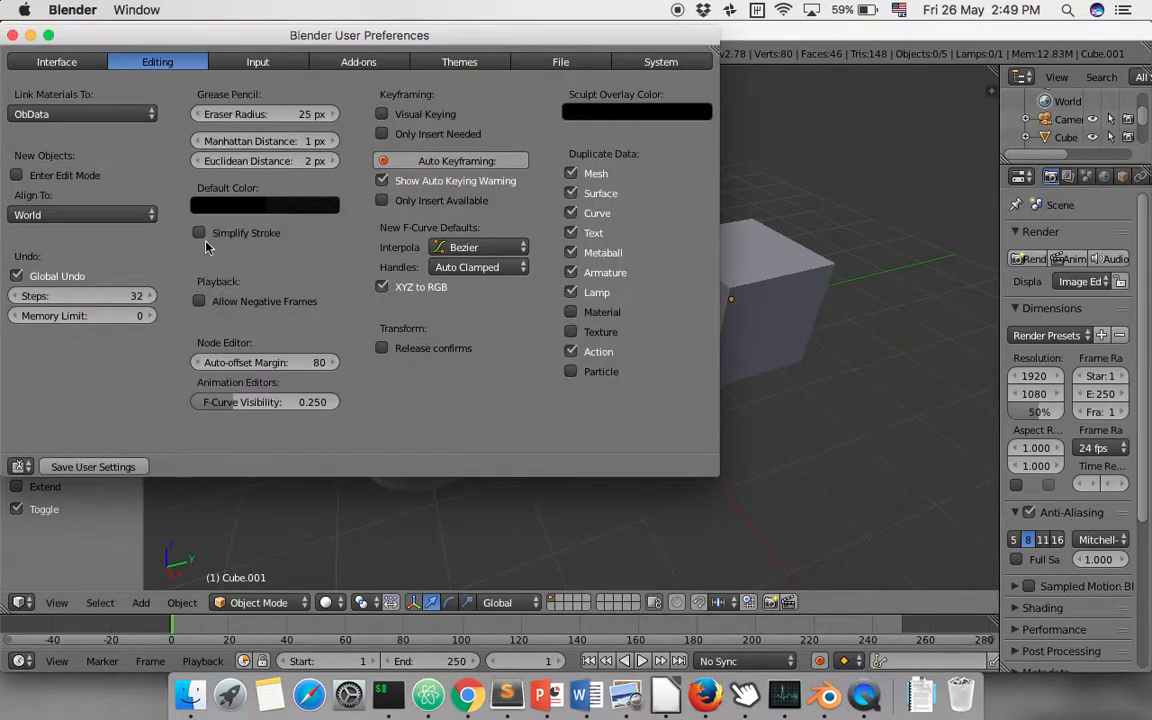
{"action": "left_click", "coordinate": [258, 63]}
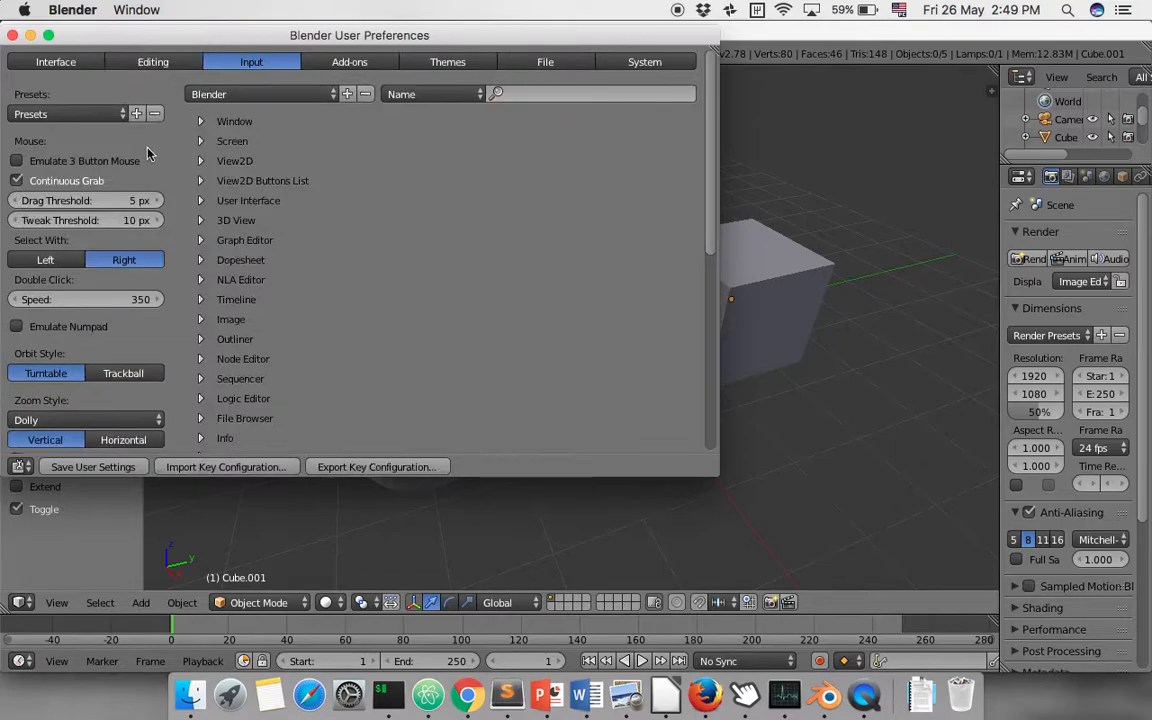
{"action": "left_click", "coordinate": [43, 328]}
{"action": "left_click", "coordinate": [88, 467]}
{"action": "left_click", "coordinate": [12, 35]}
Step: View the three objects from the front, right side and top, then orbit back to an angled perspective
{"action": "key", "text": "1"}
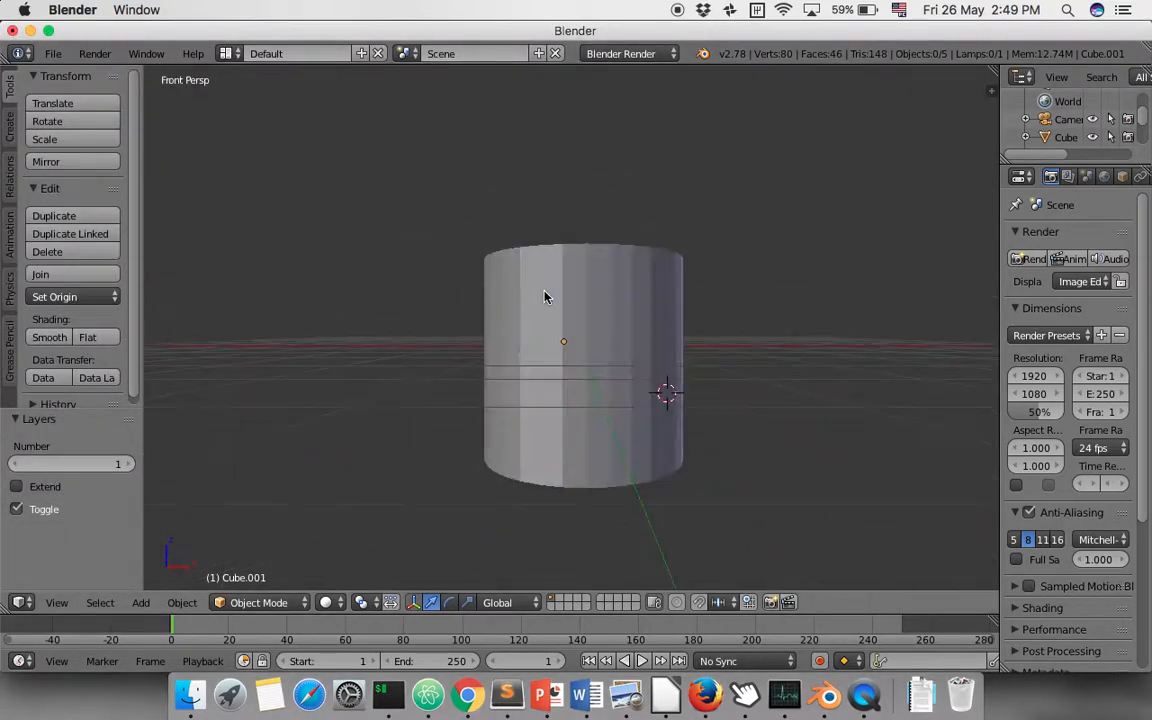
{"action": "key", "text": "3"}
{"action": "mouse_move", "coordinate": [591, 311]}
{"action": "middle_mouse_down"}
{"action": "mouse_move", "coordinate": [599, 291]}
{"action": "mouse_move", "coordinate": [600, 304]}
{"action": "middle_mouse_up"}
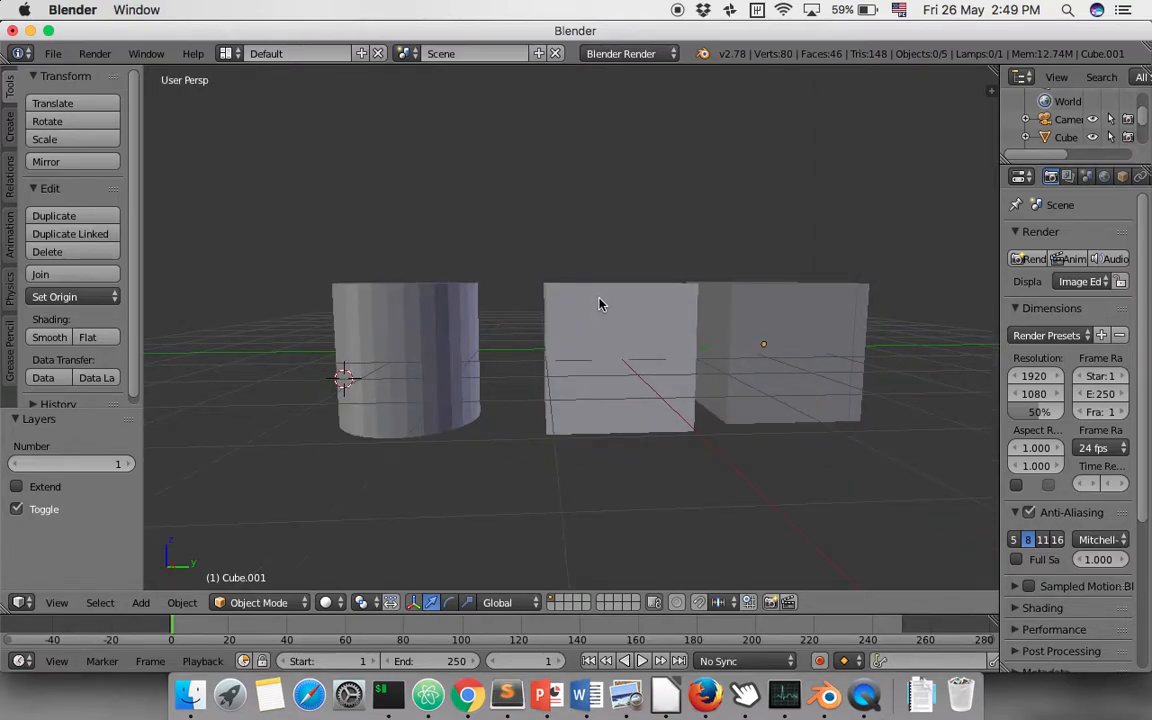
{"action": "key", "text": "7"}
{"action": "scroll", "coordinate": [599, 304], "scroll_direction": "down", "scroll_amount": 4}
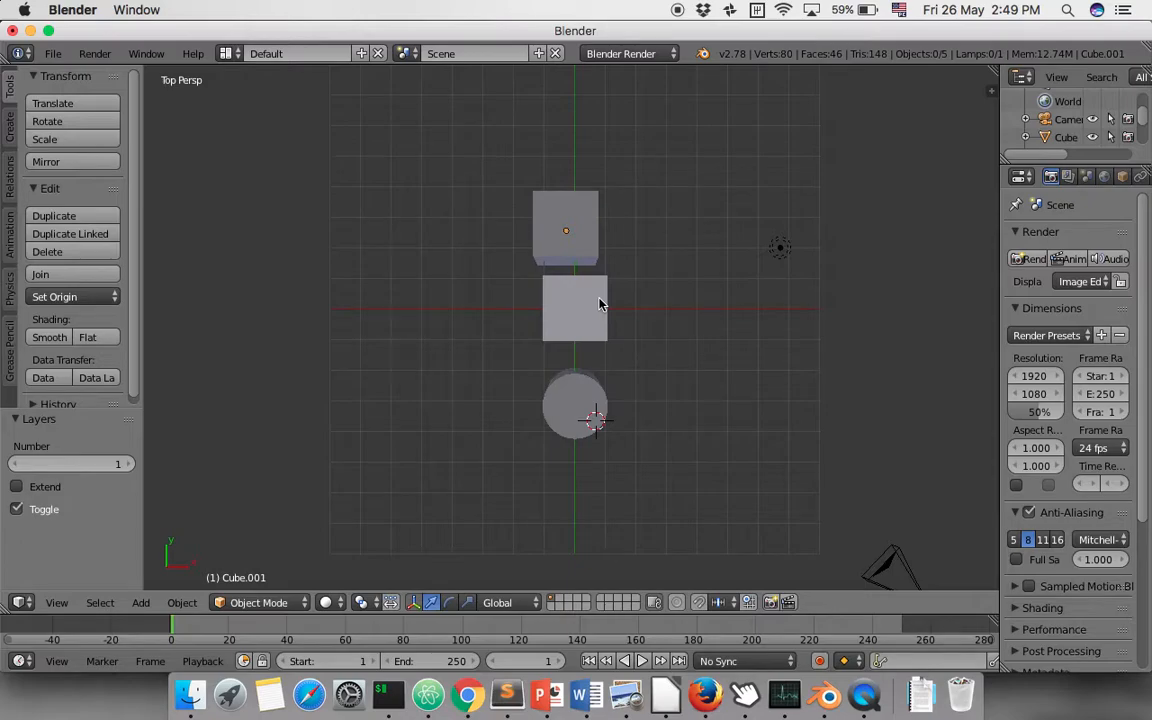
{"action": "scroll", "coordinate": [599, 304], "scroll_direction": "up", "scroll_amount": 7}
{"action": "scroll", "coordinate": [599, 304], "scroll_direction": "down", "scroll_amount": 7}
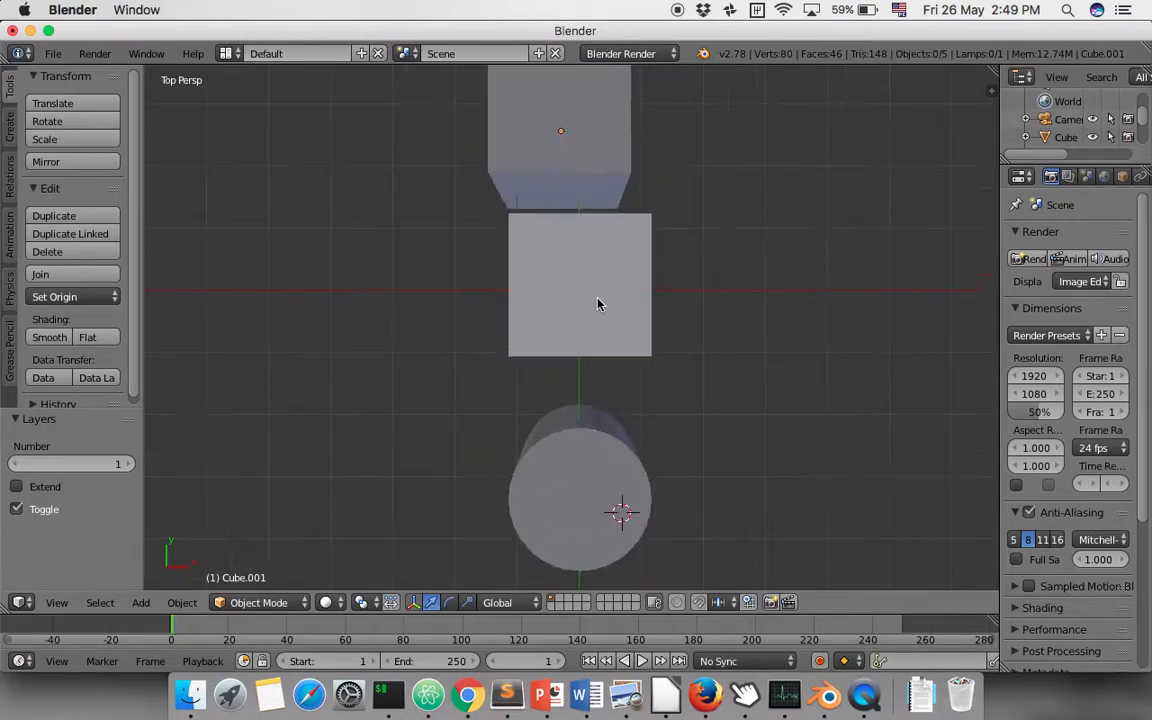
{"action": "left_click", "coordinate": [182, 87]}
{"action": "middle_click_drag", "start_coordinate": [756, 488], "coordinate": [605, 340]}
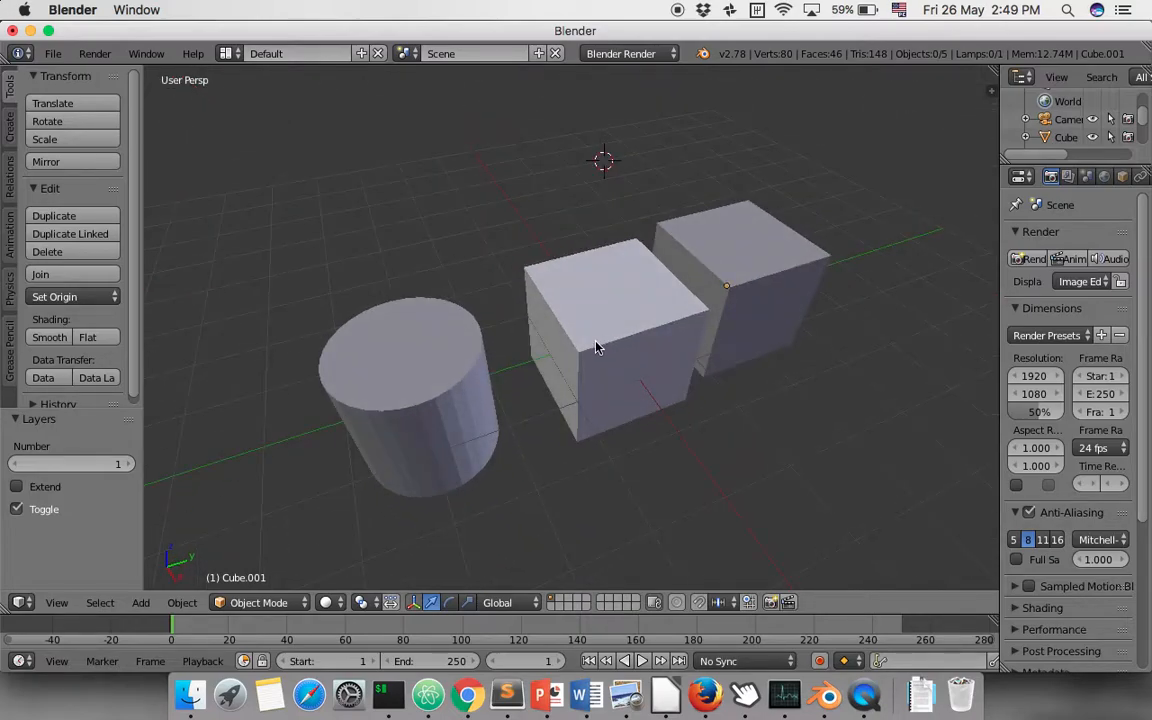
Step: Return to the top view and toggle repeatedly between orthographic and perspective projection
{"action": "key", "text": "KP_7"}
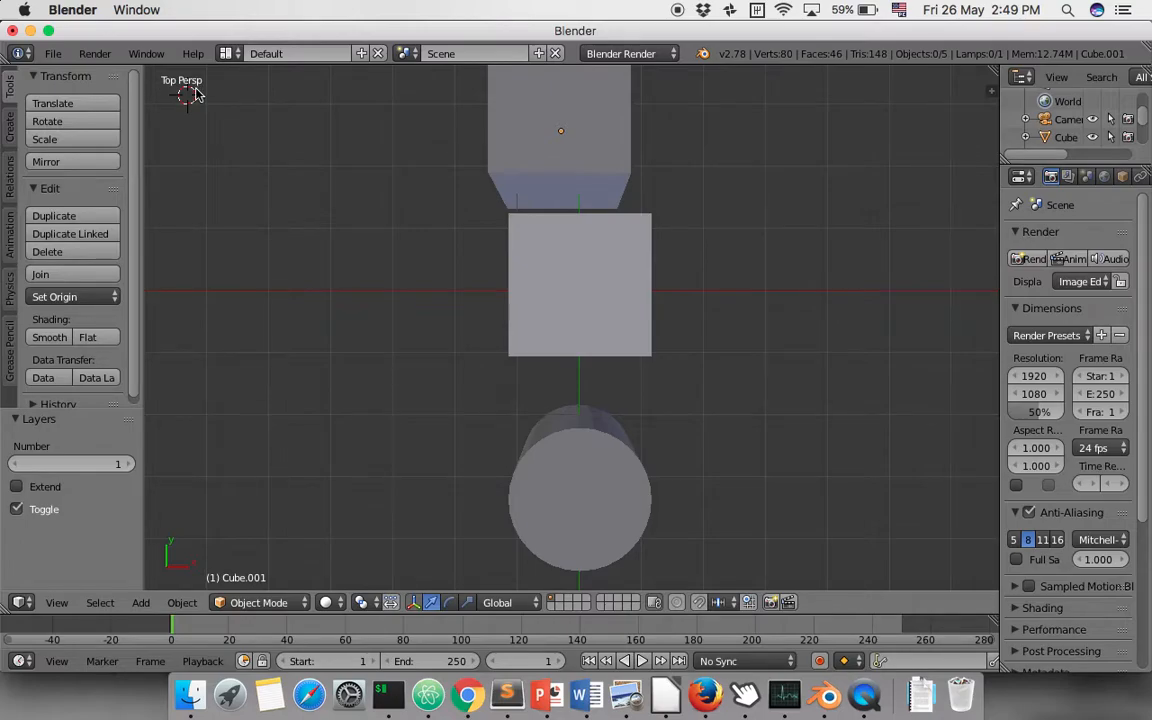
{"action": "key", "text": "KP_5"}
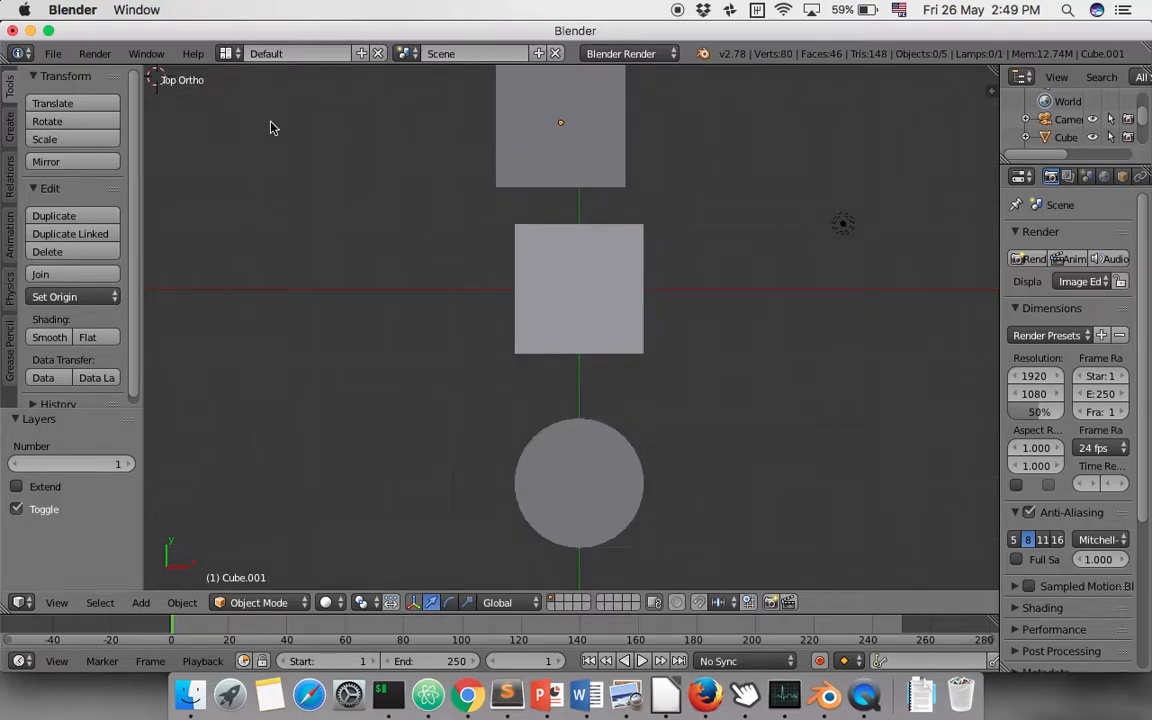
{"action": "key", "text": "KP_5"}
{"action": "key", "text": "KP_5"}
{"action": "key", "text": "KP_5"}
{"action": "key", "text": "KP_5"}
Step: Orbit to an angled orthographic view, switch it to perspective and zoom in on the objects
{"action": "middle_click_drag", "start_coordinate": [643, 299], "coordinate": [612, 241]}
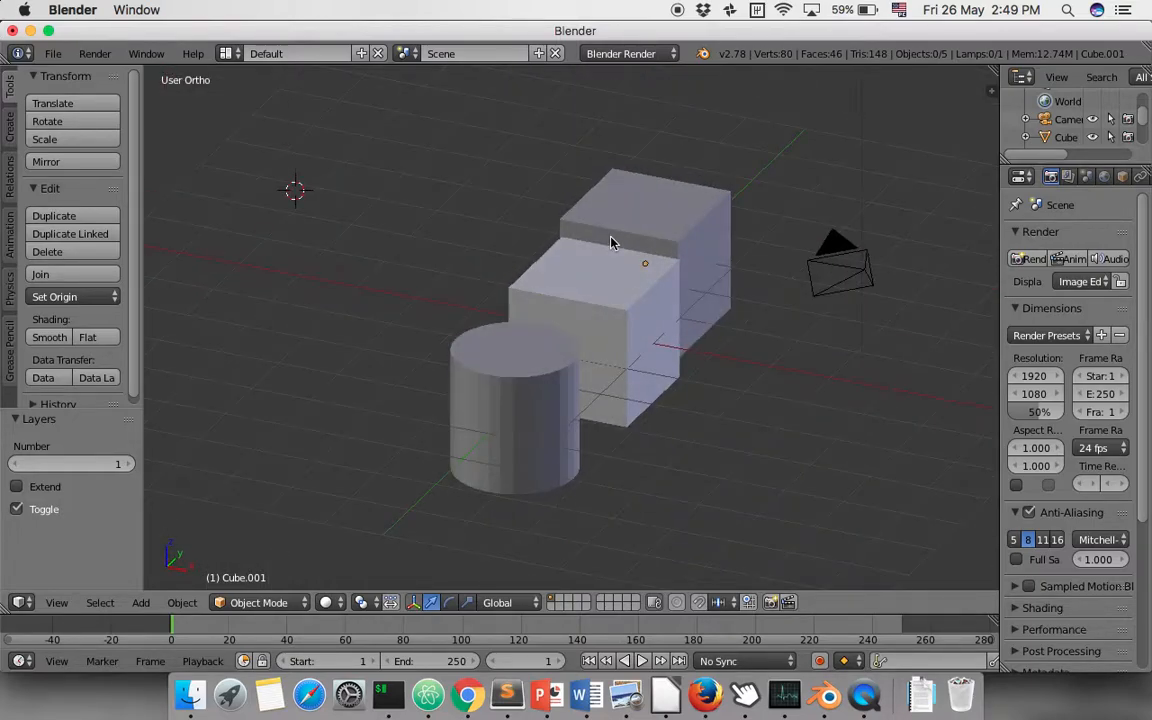
{"action": "key", "text": "KP_5"}
{"action": "scroll", "coordinate": [614, 356], "scroll_direction": "up", "scroll_amount": 3}
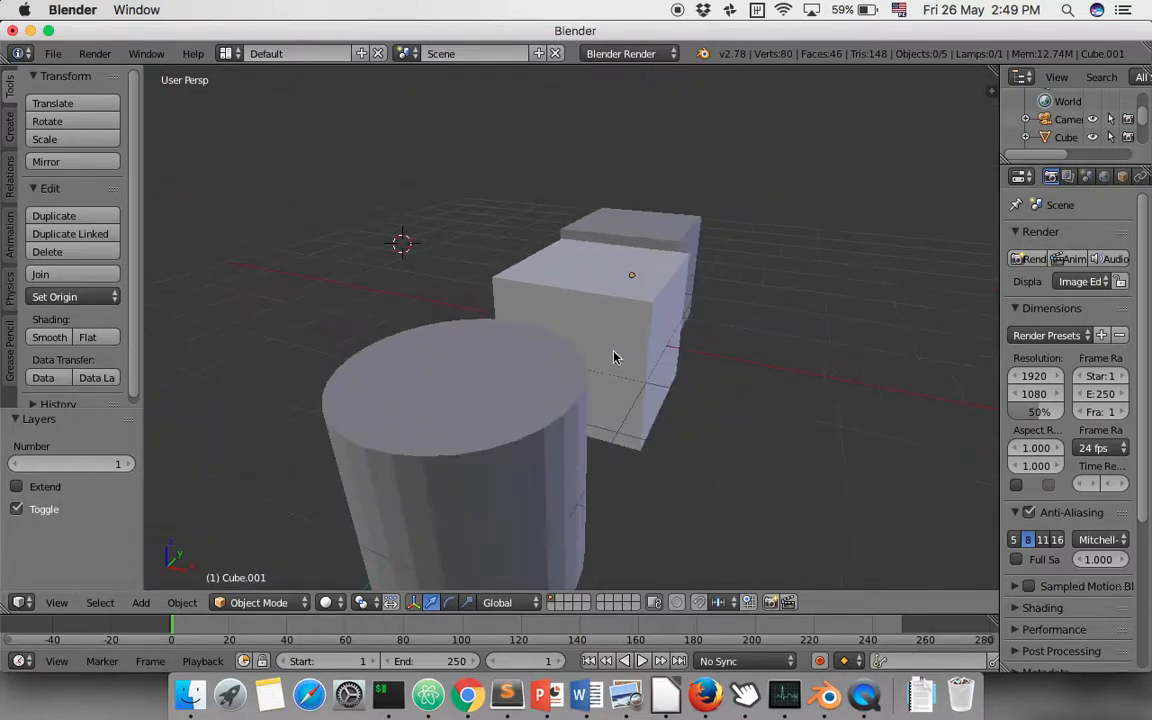
{"action": "scroll", "coordinate": [614, 356], "scroll_direction": "down", "scroll_amount": 2}
{"action": "middle_click_drag", "start_coordinate": [632, 352], "coordinate": [660, 351]}
{"action": "scroll", "coordinate": [662, 330], "scroll_direction": "up", "scroll_amount": 5}
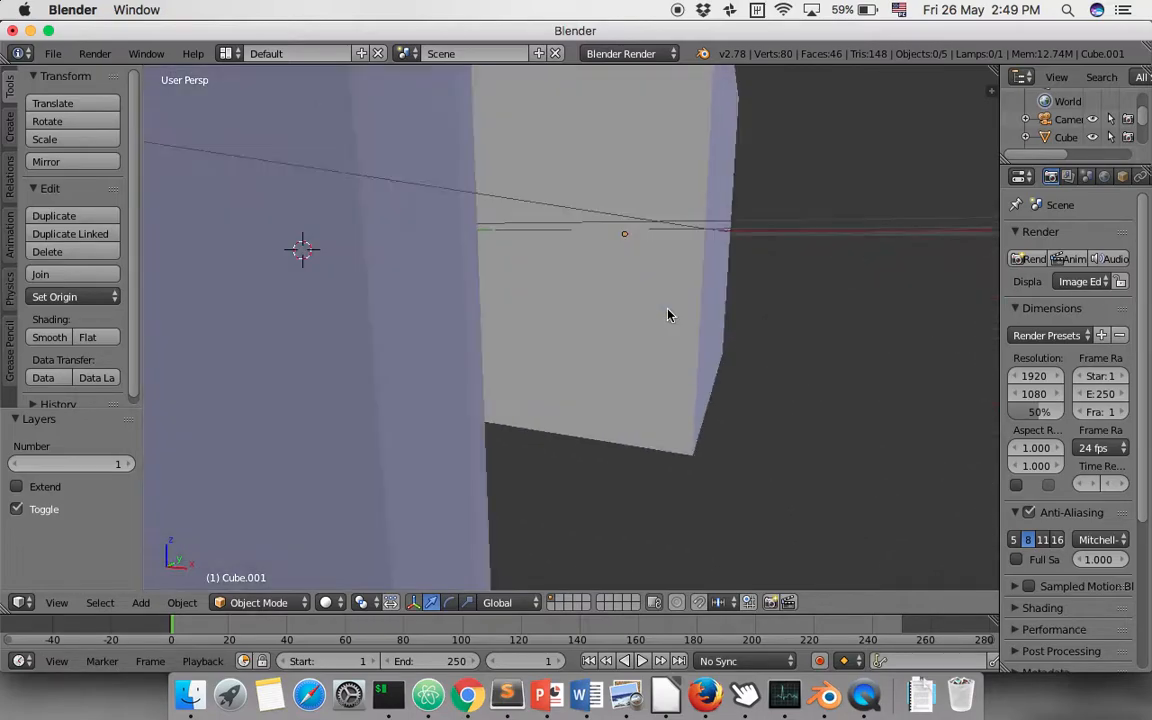
Step: Orbit around the objects, switch the view to orthographic projection and zoom in on them
{"action": "scroll", "coordinate": [669, 314], "scroll_direction": "down", "scroll_amount": 3}
{"action": "scroll", "coordinate": [600, 327], "scroll_direction": "up", "scroll_amount": 2}
{"action": "middle_click_drag", "start_coordinate": [600, 327], "coordinate": [535, 329]}
{"action": "key", "text": "KP_5"}
{"action": "scroll", "coordinate": [560, 319], "scroll_direction": "down", "scroll_amount": 4}
{"action": "scroll", "coordinate": [566, 314], "scroll_direction": "up", "scroll_amount": 5}
{"action": "scroll", "coordinate": [501, 432], "scroll_direction": "up", "scroll_amount": 3}
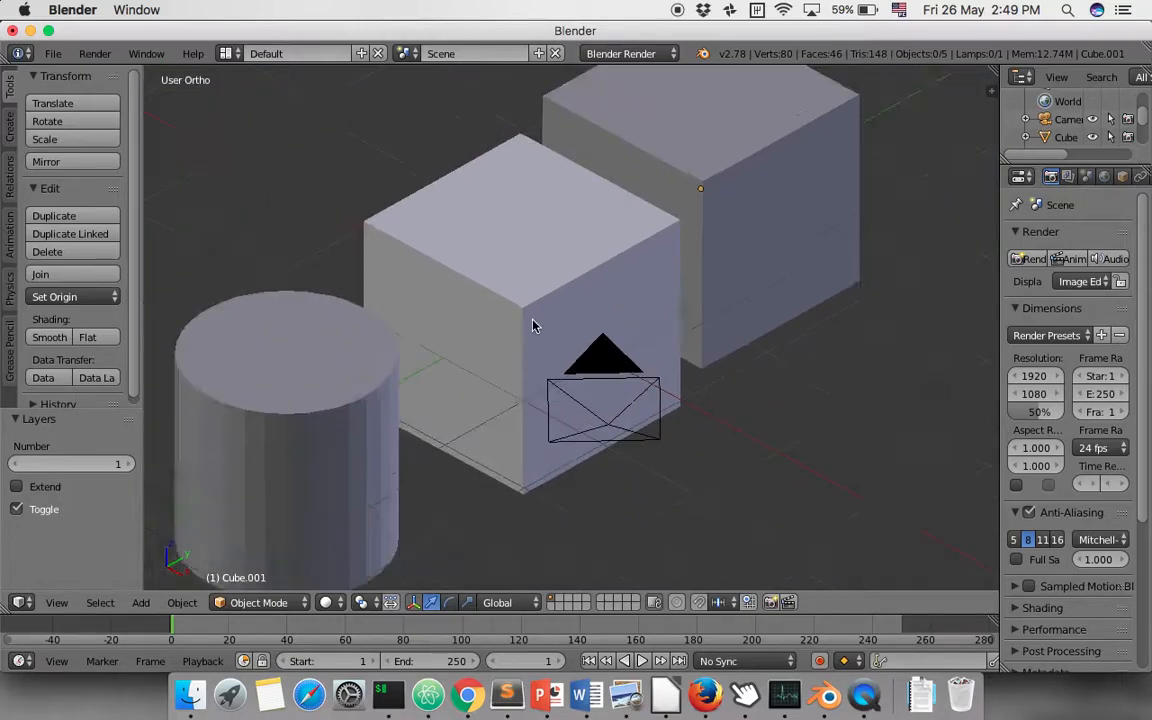
Step: In the right side view, move the original cube directly above the second cube, about 2.583 along Y and 2.027 along Z
{"action": "key", "text": "KP_3"}
{"action": "scroll", "coordinate": [636, 343], "scroll_direction": "down", "scroll_amount": 4}
{"action": "right_click", "coordinate": [628, 342]}
{"action": "key", "text": "g"}
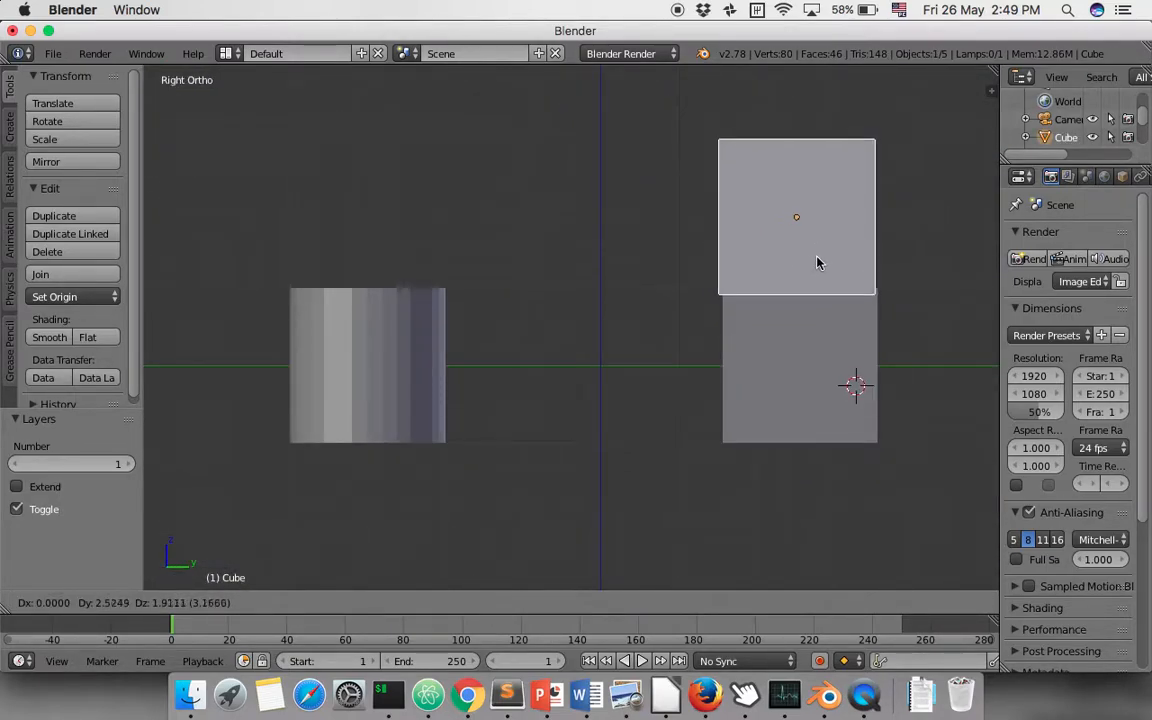
{"action": "left_click", "coordinate": [822, 248]}
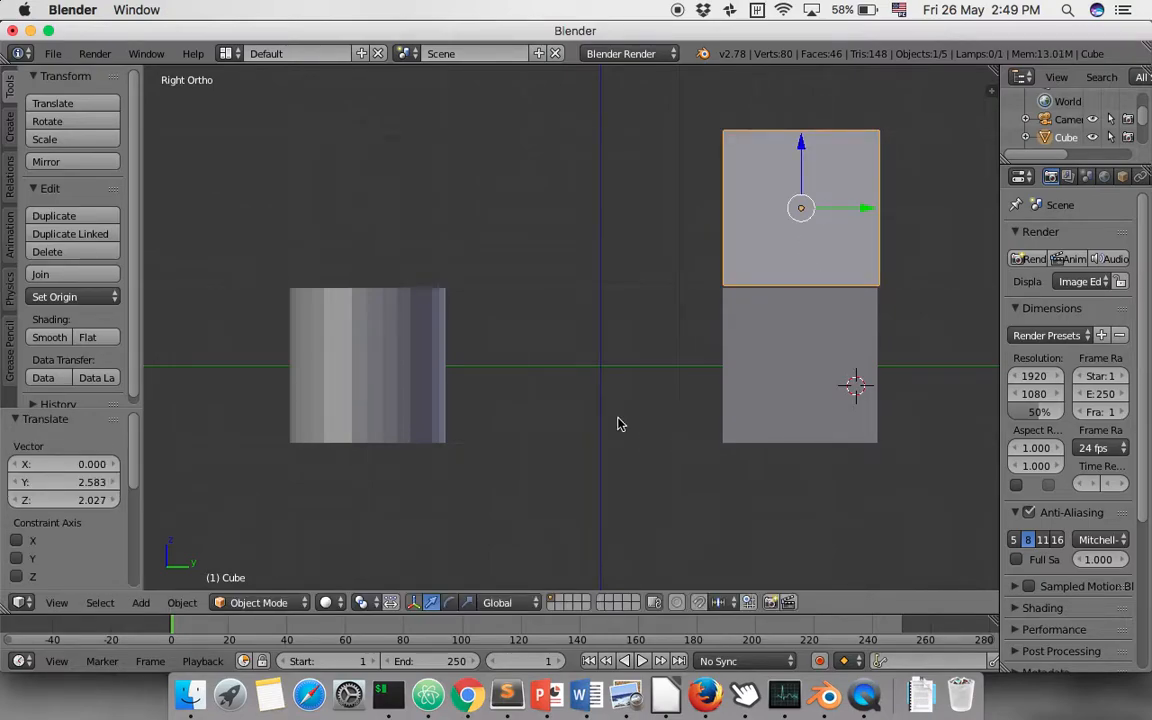
Step: Compare the stacked cubes and the cylinder in perspective and in the orthographic right, front and top views
{"action": "scroll", "coordinate": [617, 424], "scroll_direction": "down", "scroll_amount": 2}
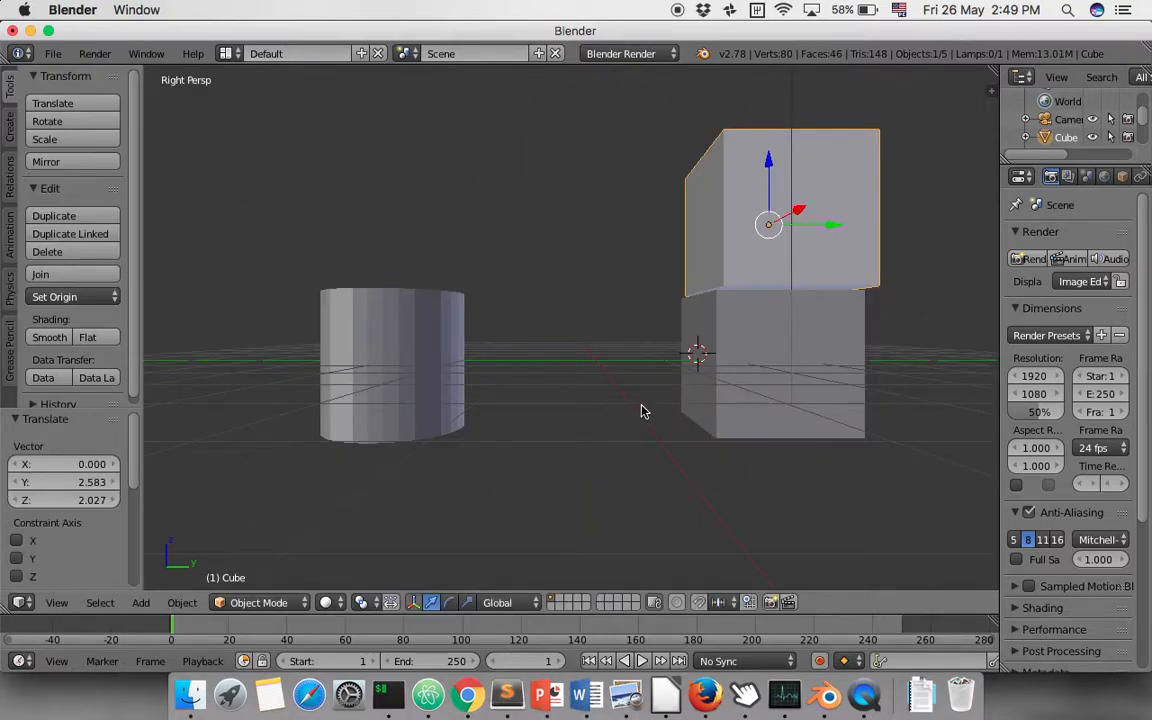
{"action": "scroll", "coordinate": [643, 411], "scroll_direction": "right", "scroll_amount": 5}
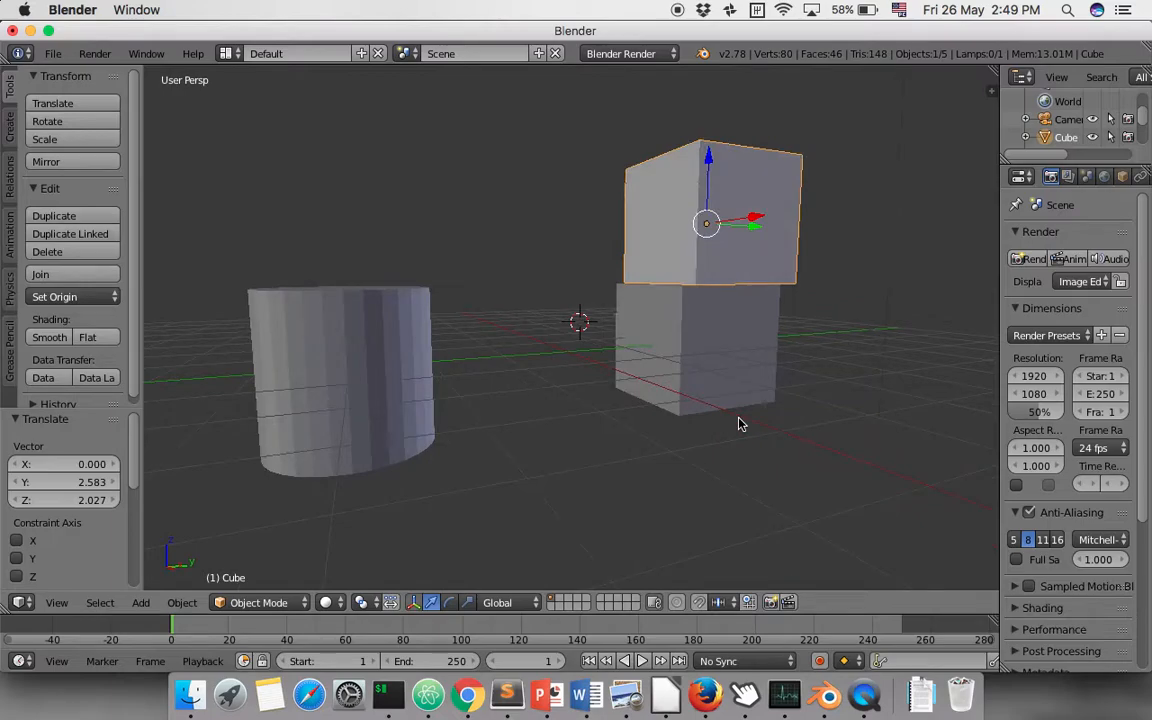
{"action": "scroll", "coordinate": [740, 420], "scroll_direction": "right", "scroll_amount": 3}
{"action": "key", "text": "KP_3"}
{"action": "scroll", "coordinate": [738, 418], "scroll_direction": "right", "scroll_amount": 1}
{"action": "key", "text": "KP_3"}
{"action": "key", "text": "KP_1"}
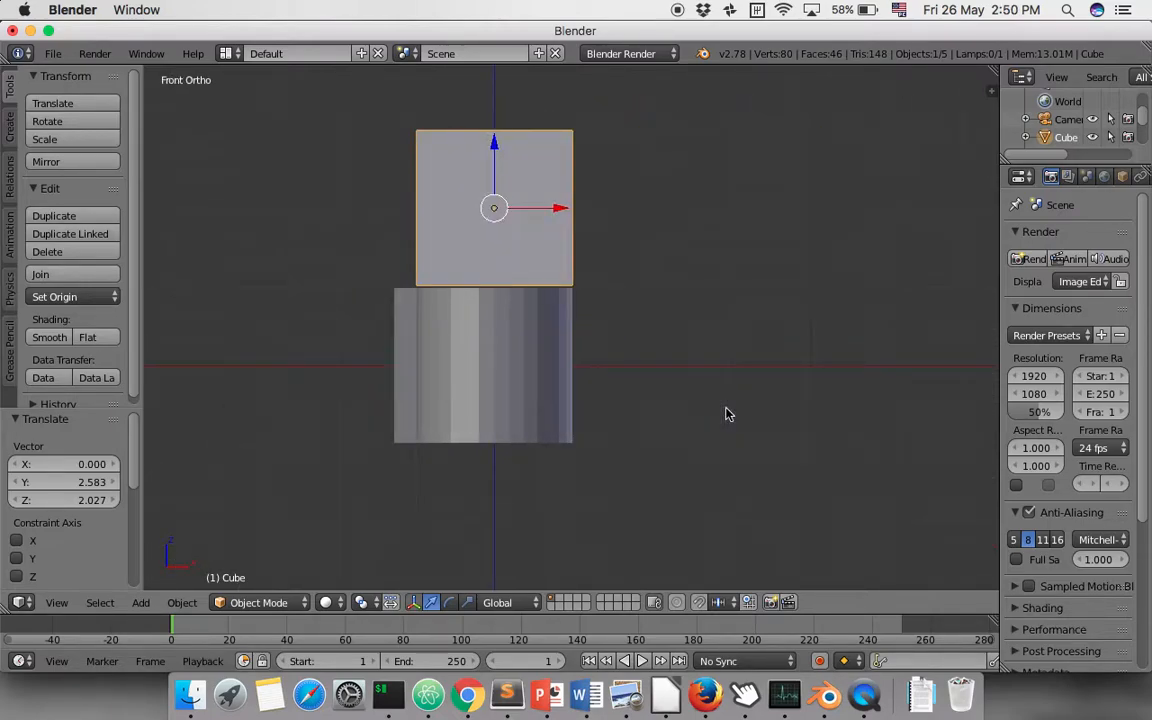
{"action": "key", "text": "KP_3"}
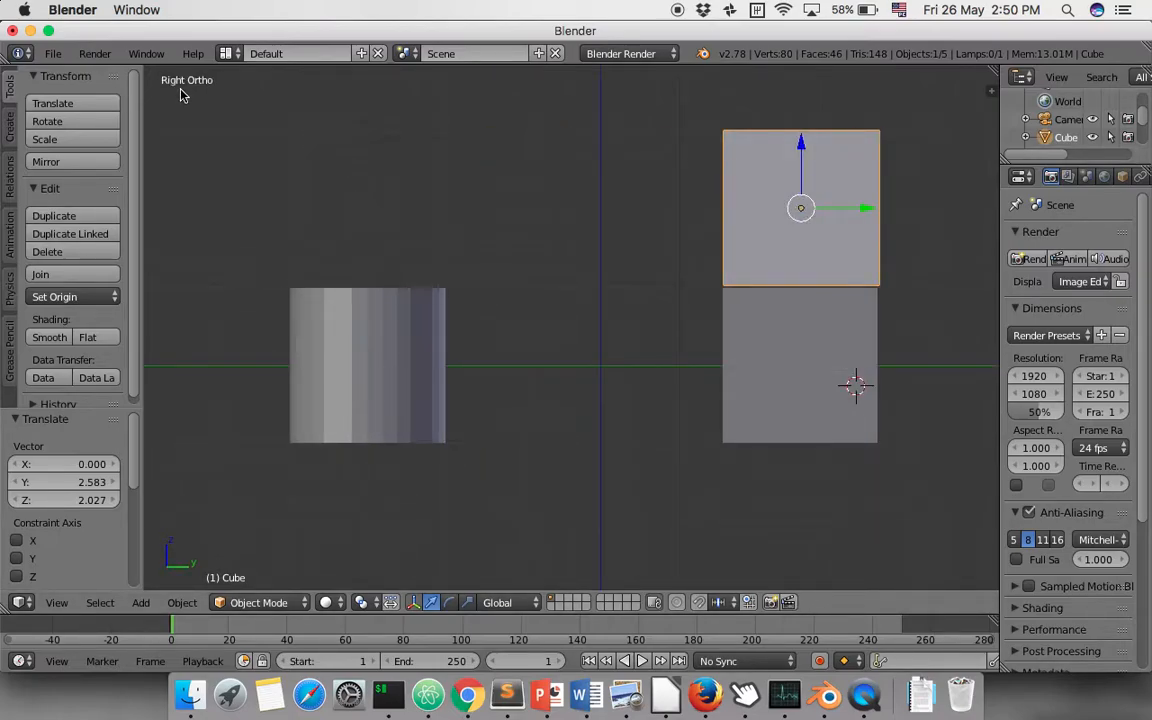
{"action": "key", "text": "KP_7"}
{"action": "scroll", "coordinate": [505, 315], "scroll_direction": "down", "scroll_amount": 3}
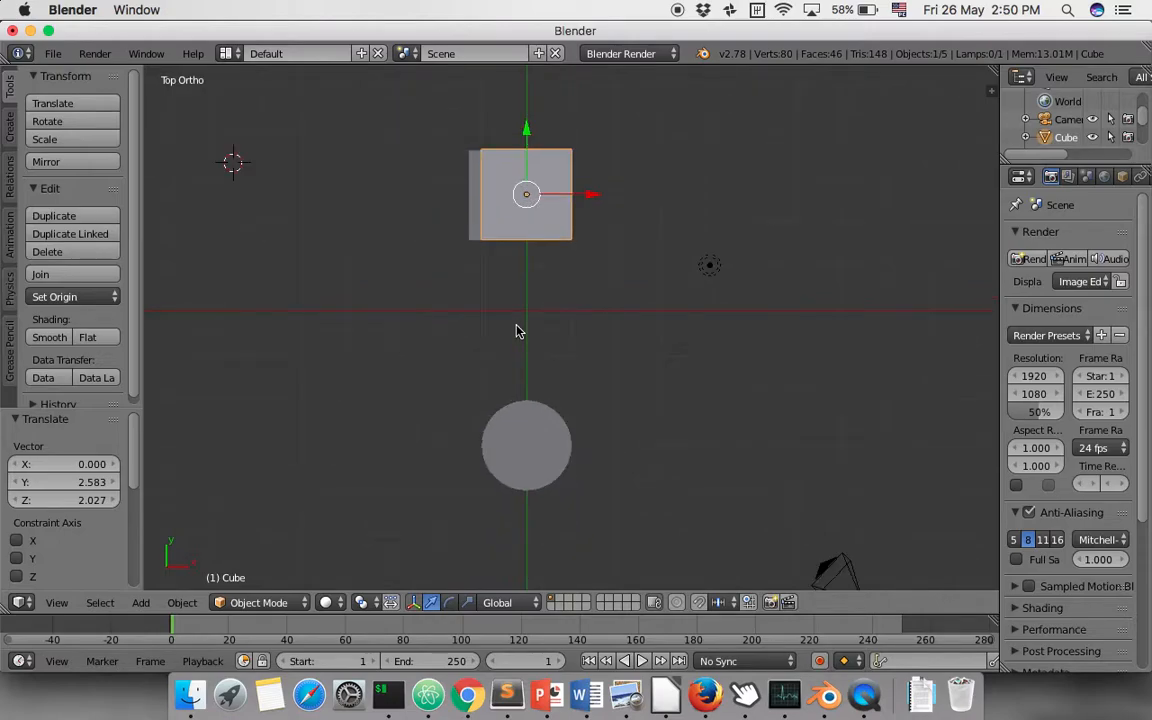
{"action": "key", "text": "KP_1"}
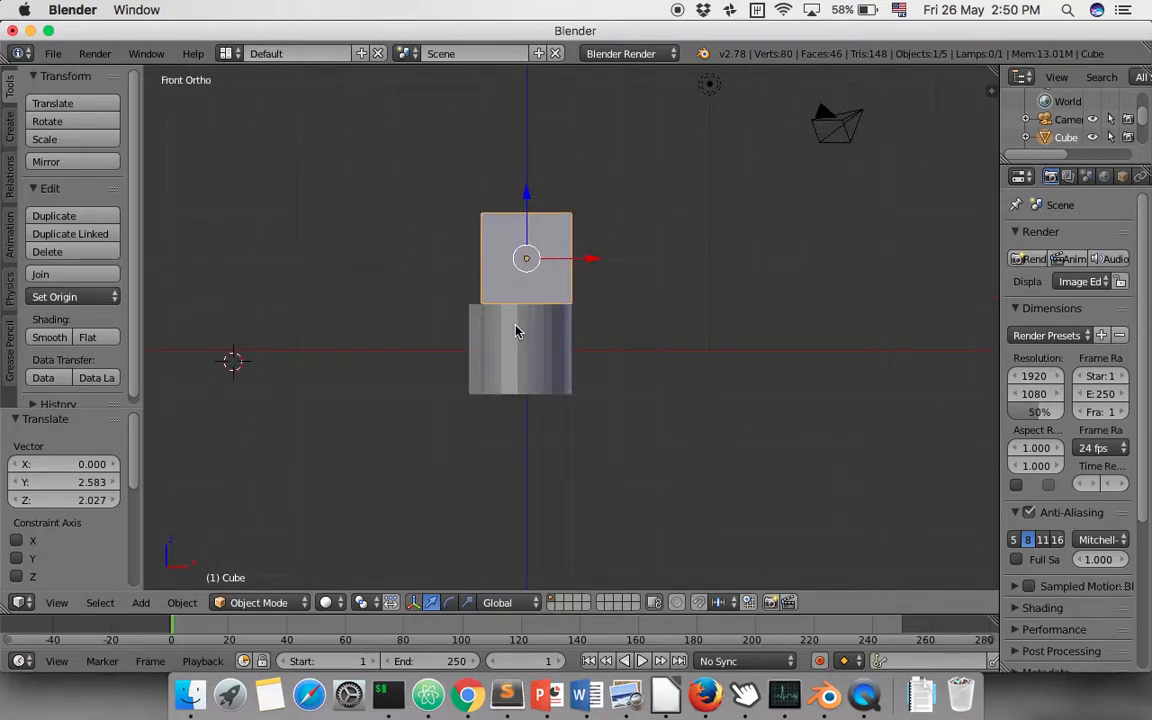
Step: From an angled view, move the lower cube about 1.007 along the X axis
{"action": "middle_click_drag", "start_coordinate": [563, 327], "coordinate": [527, 417]}
{"action": "scroll", "coordinate": [599, 363], "scroll_direction": "up", "scroll_amount": 1}
{"action": "scroll", "coordinate": [627, 357], "scroll_direction": "down", "scroll_amount": 1}
{"action": "right_click", "coordinate": [648, 318]}
{"action": "key", "text": "g"}
{"action": "key", "text": "x"}
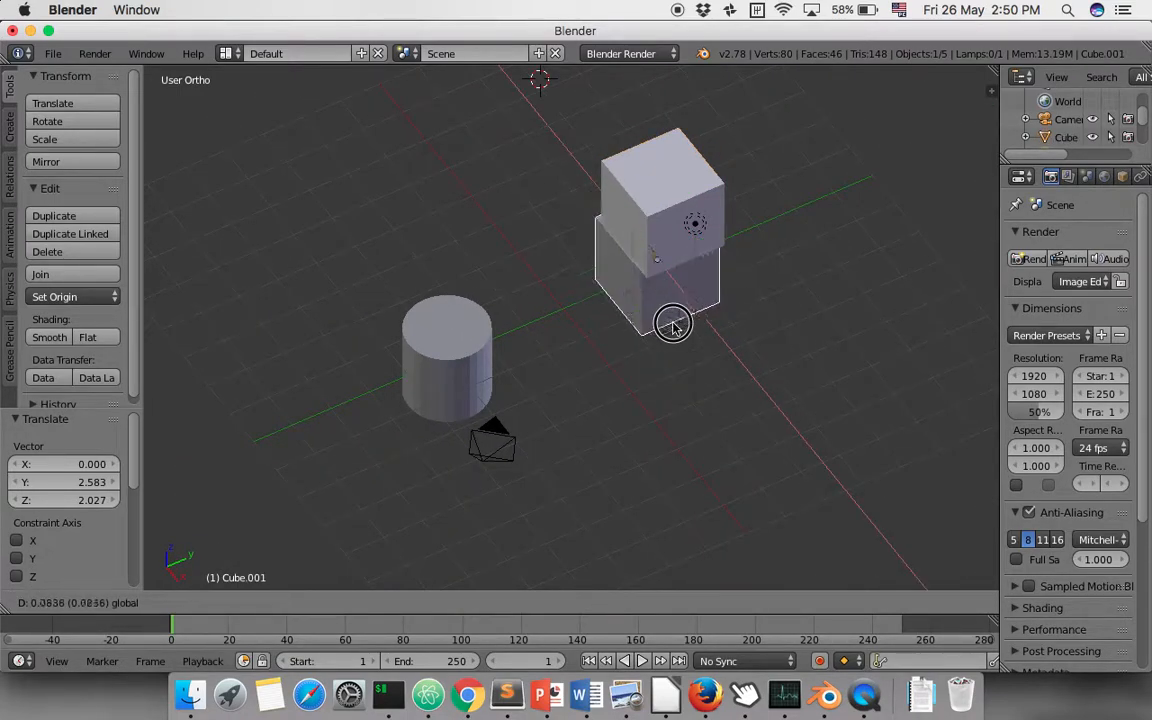
{"action": "left_click", "coordinate": [680, 352]}
{"action": "middle_click_drag", "start_coordinate": [684, 360], "coordinate": [620, 320]}
{"action": "key", "text": "KP_1"}
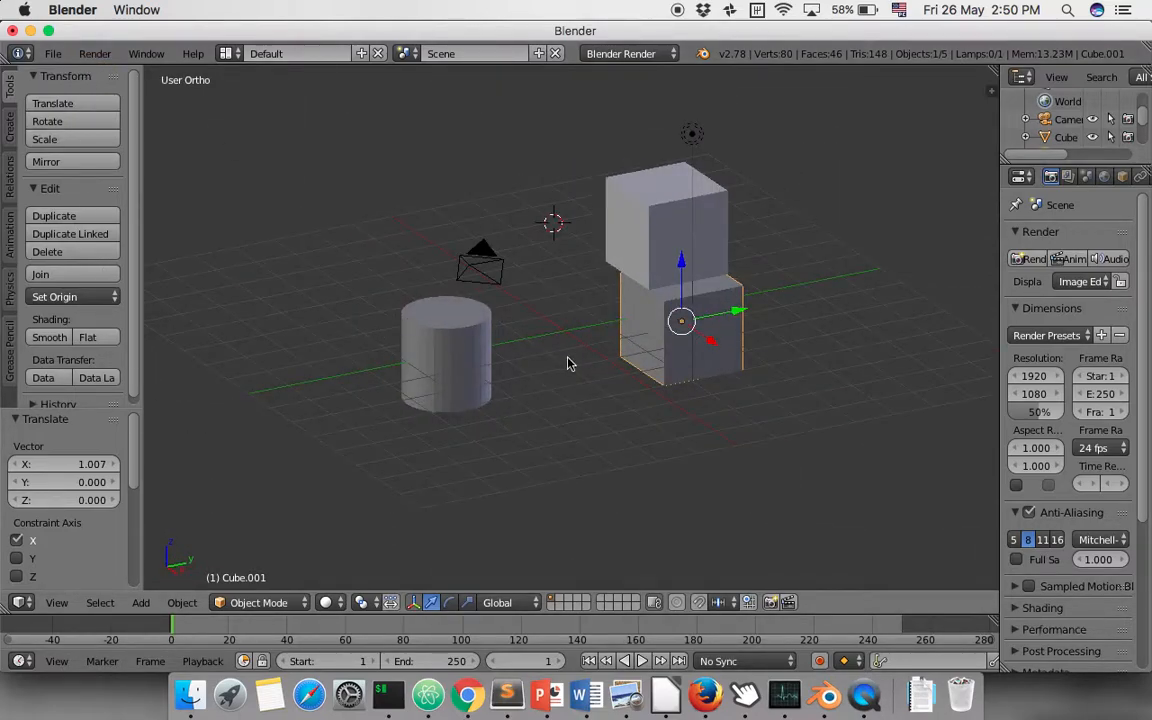
Step: Show the primitive creation tools and deselect all objects
{"action": "left_click", "coordinate": [11, 128]}
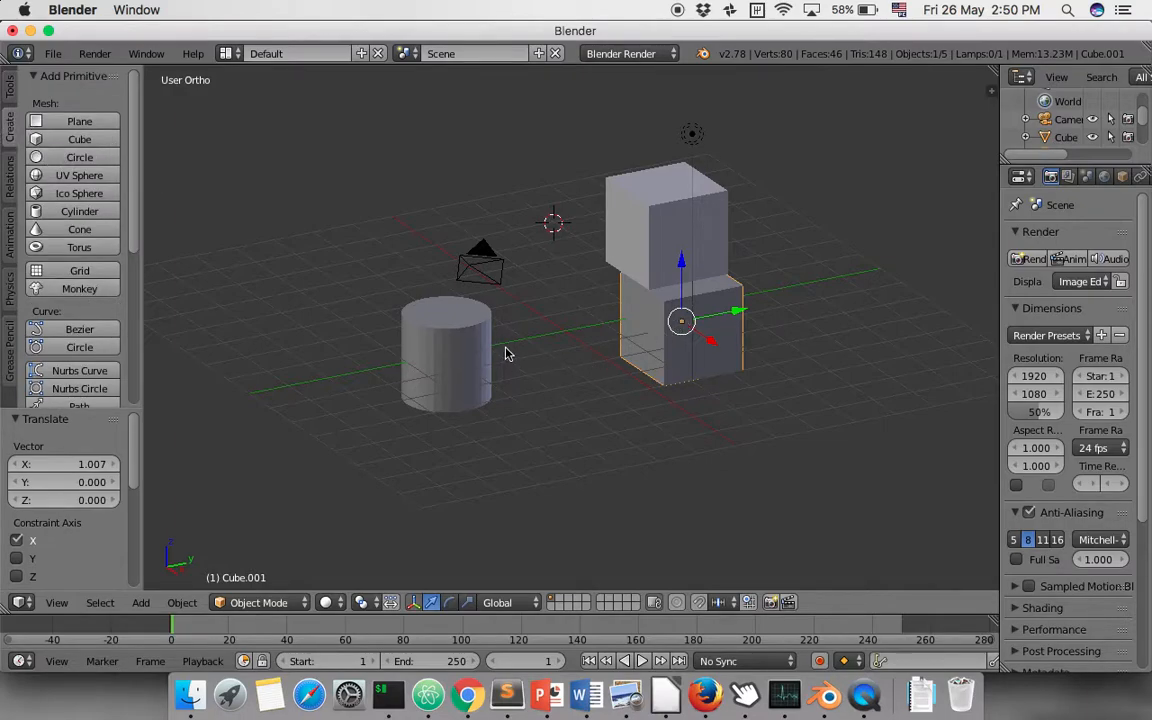
{"action": "key", "text": "space"}
{"action": "key", "text": "Escape"}
{"action": "key", "text": "a"}
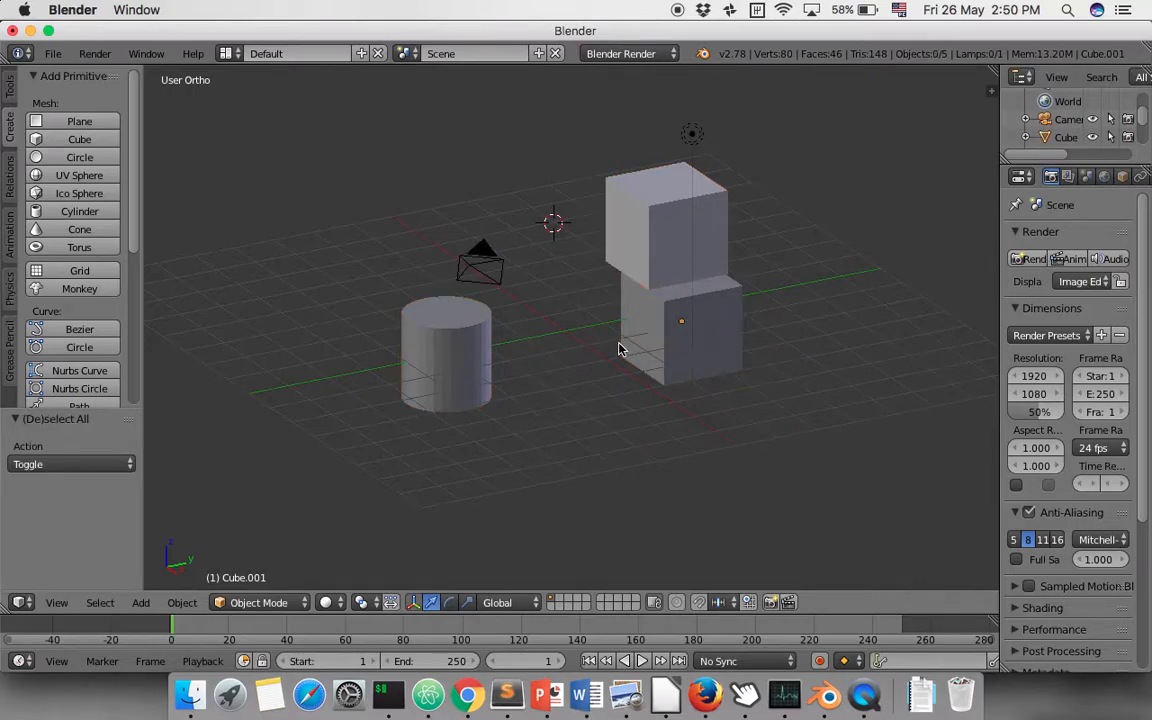
Step: Select the cylinder and cubes one at a time, select all three together, and finish with only the lower cube selected
{"action": "right_click", "coordinate": [433, 340]}
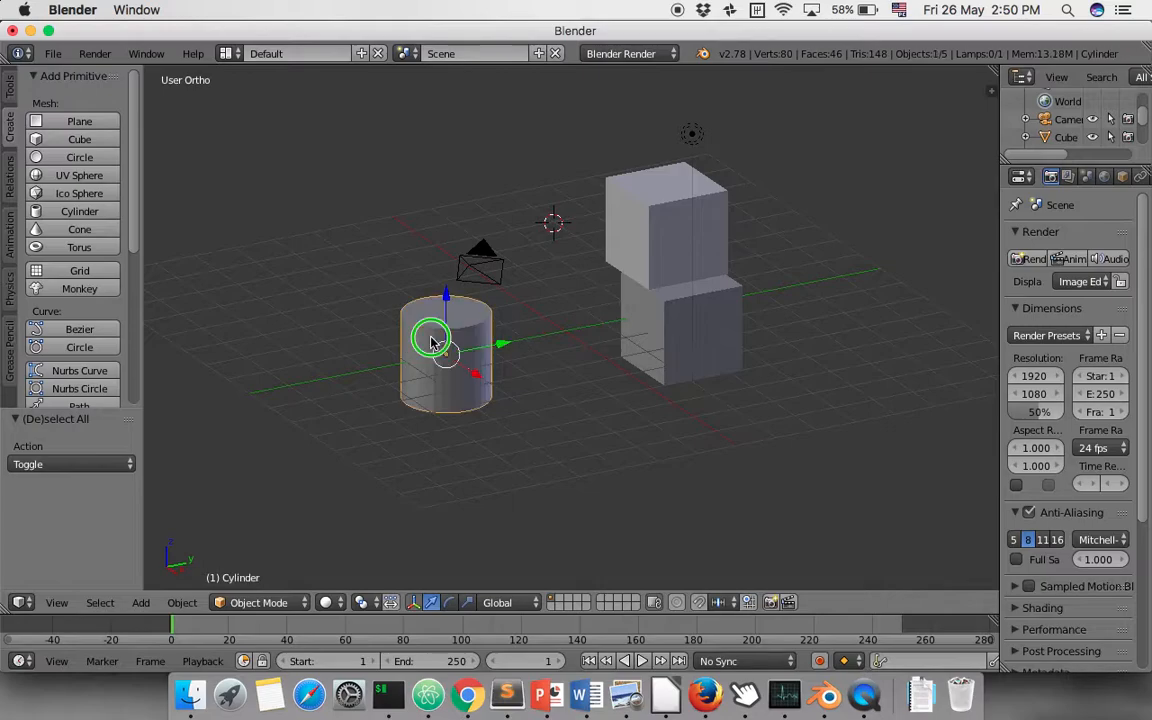
{"action": "right_click", "coordinate": [664, 226]}
{"action": "right_click", "coordinate": [670, 333]}
{"action": "right_click", "coordinate": [463, 340]}
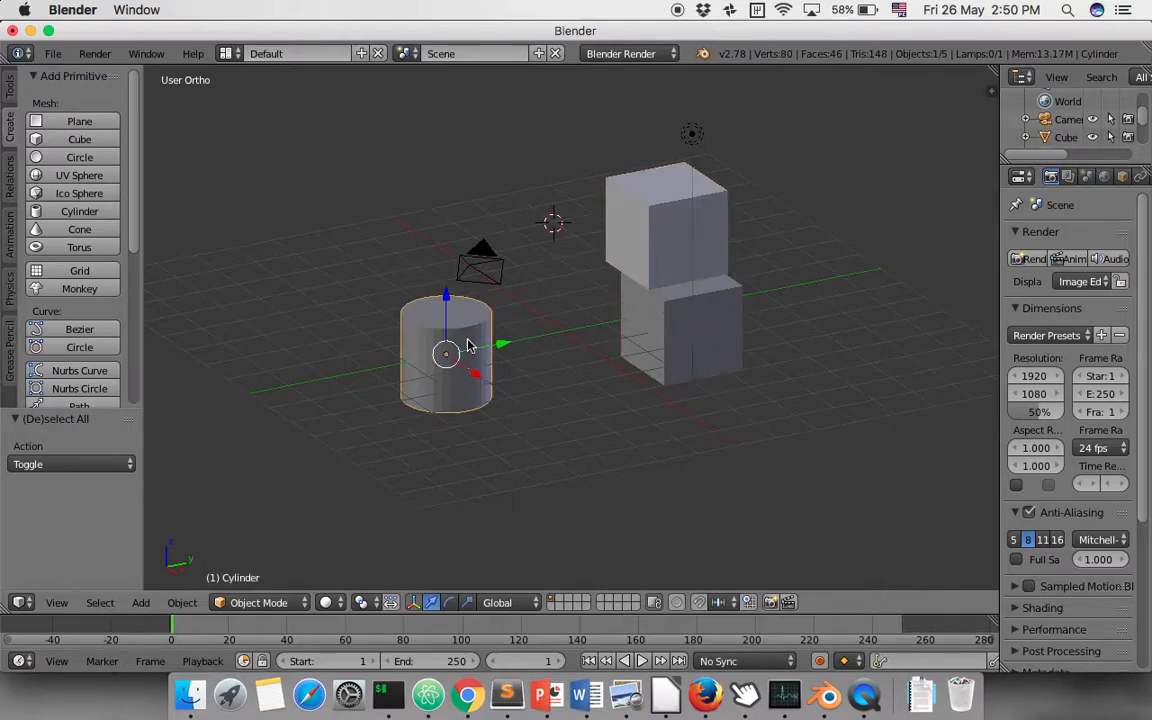
{"action": "right_click", "coordinate": [724, 362], "text": "shift"}
{"action": "right_click", "coordinate": [707, 260], "text": "shift"}
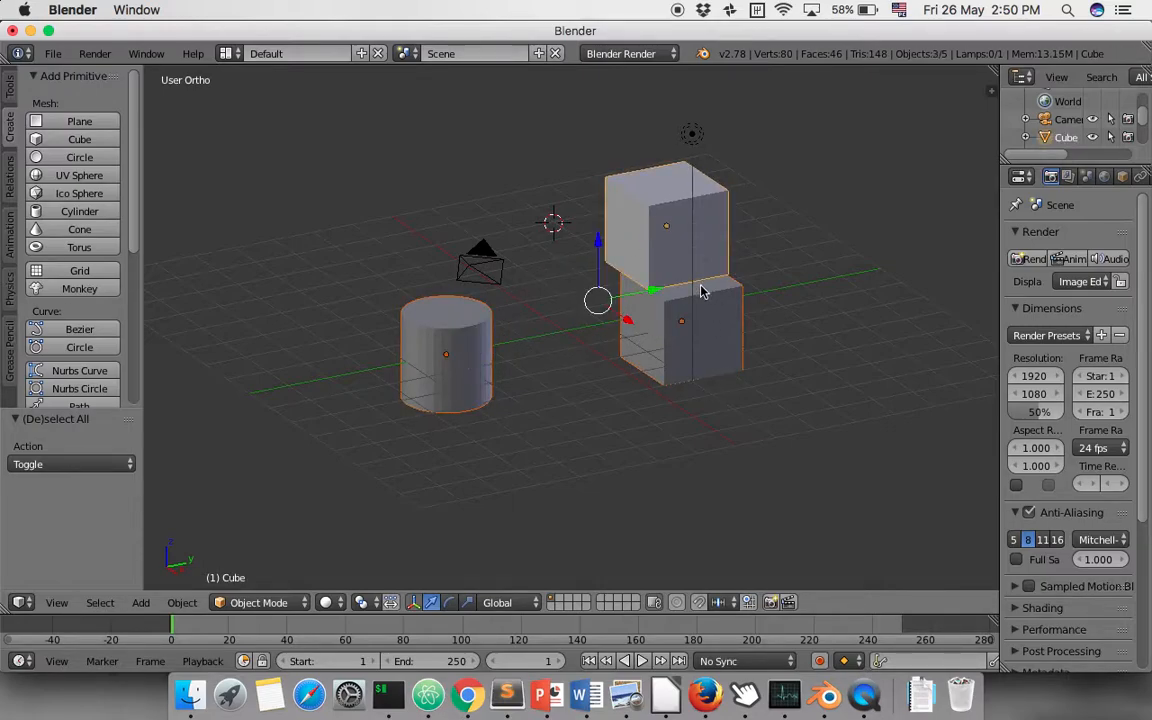
{"action": "right_click", "coordinate": [674, 320]}
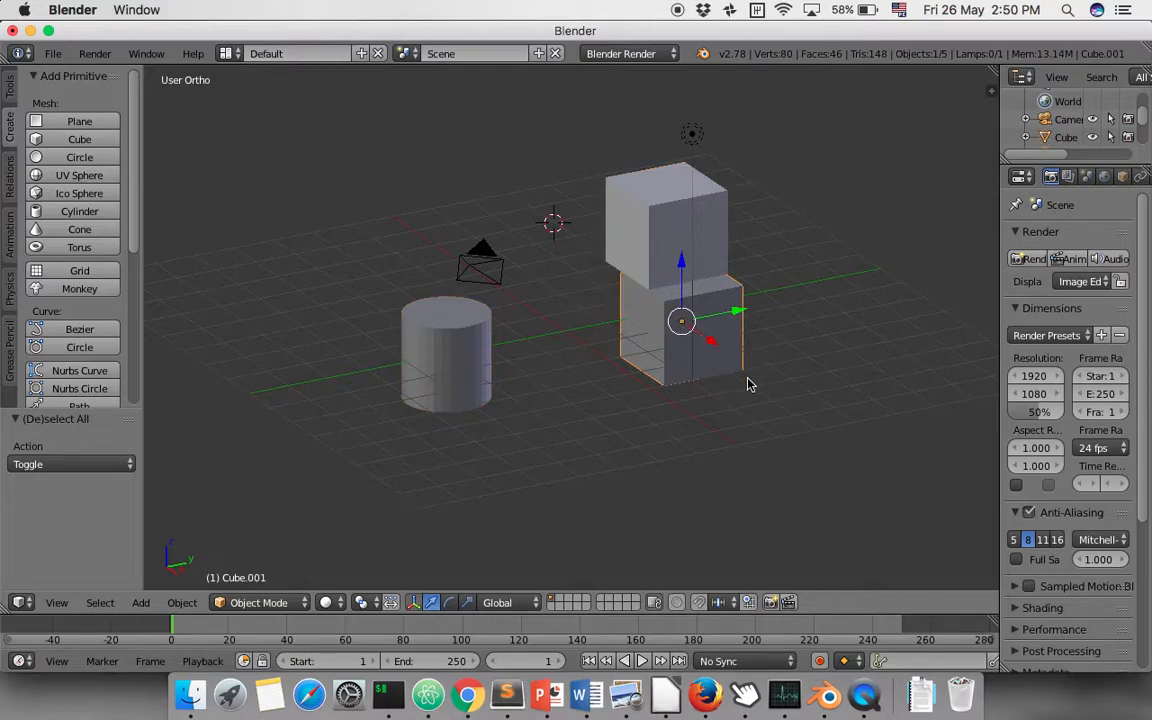
Step: Try to move the lower cube freely in the angled view and in the right side view
{"action": "key", "text": "g"}
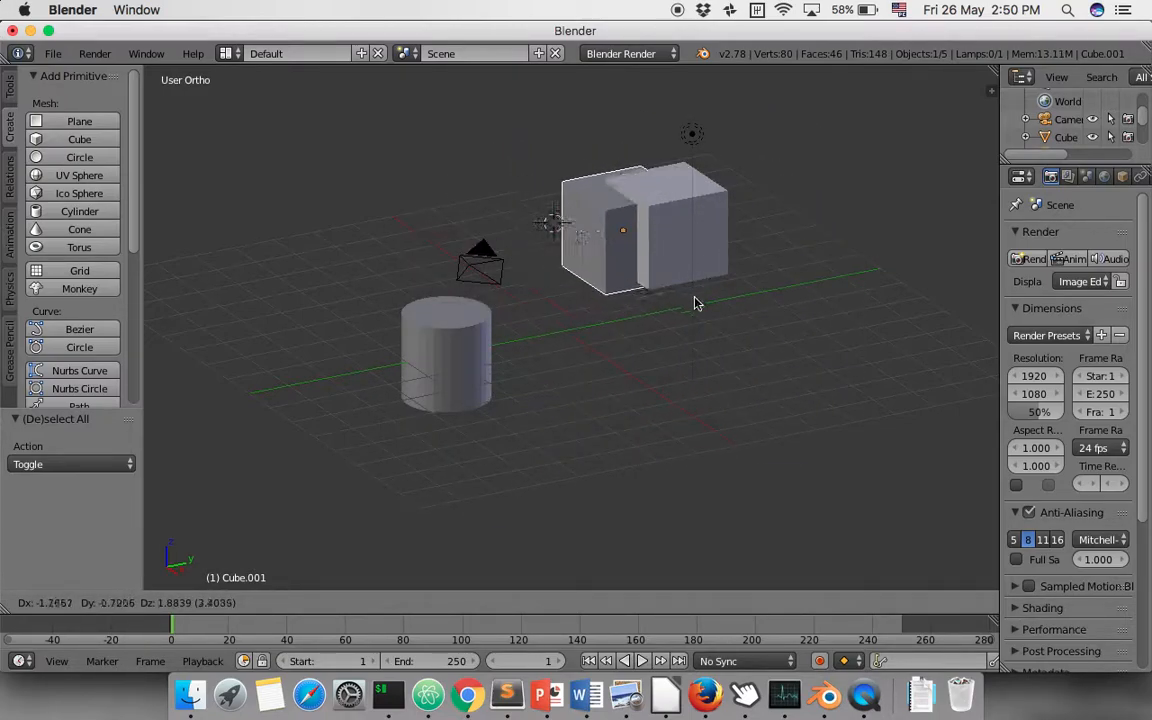
{"action": "left_click", "coordinate": [712, 337]}
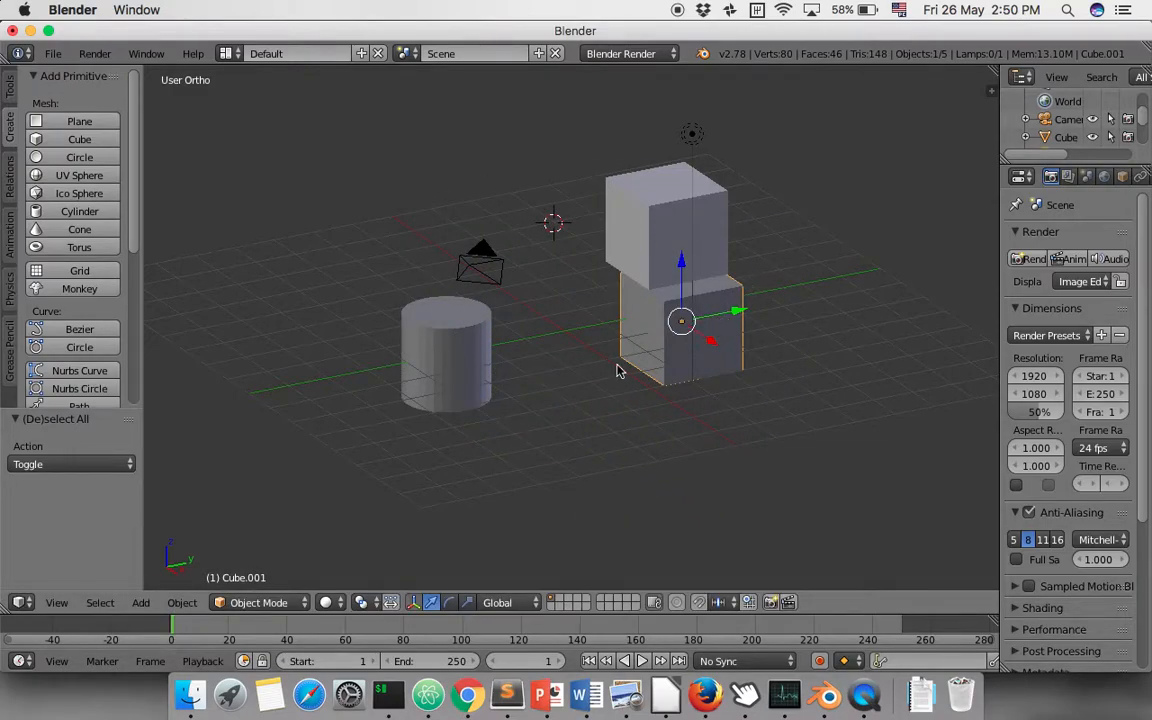
{"action": "key", "text": "g"}
{"action": "key", "text": "Escape"}
{"action": "key", "text": "KP_1"}
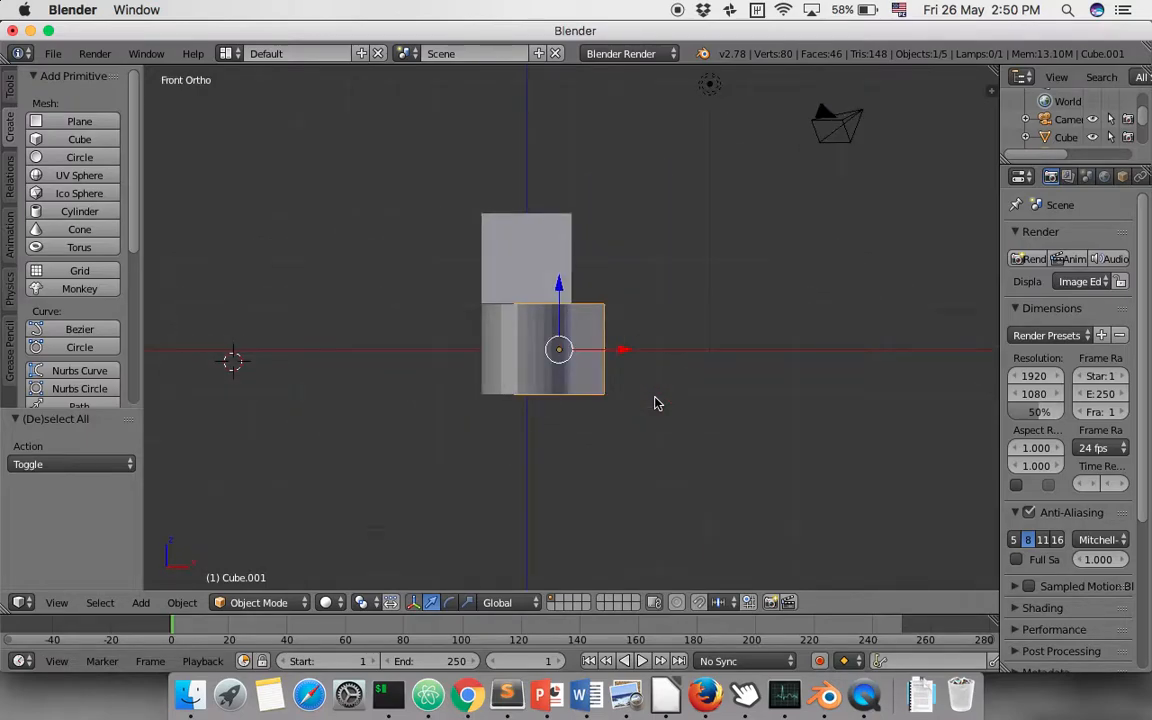
{"action": "key", "text": "KP_3"}
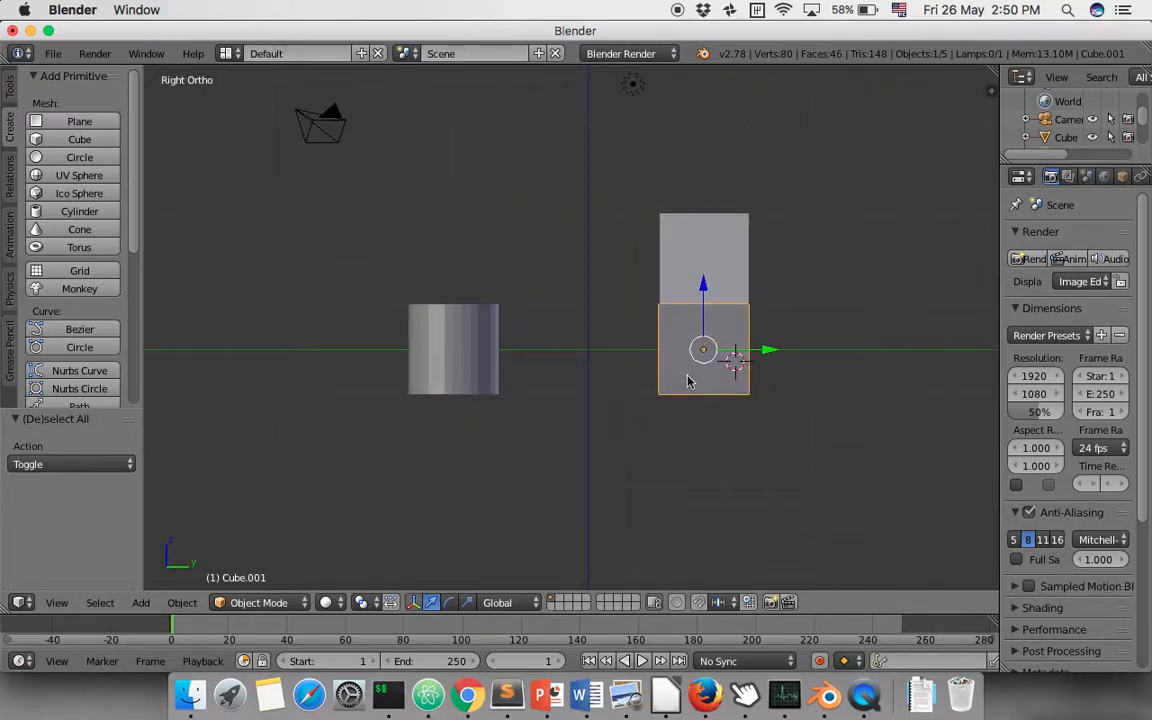
{"action": "key", "text": "g"}
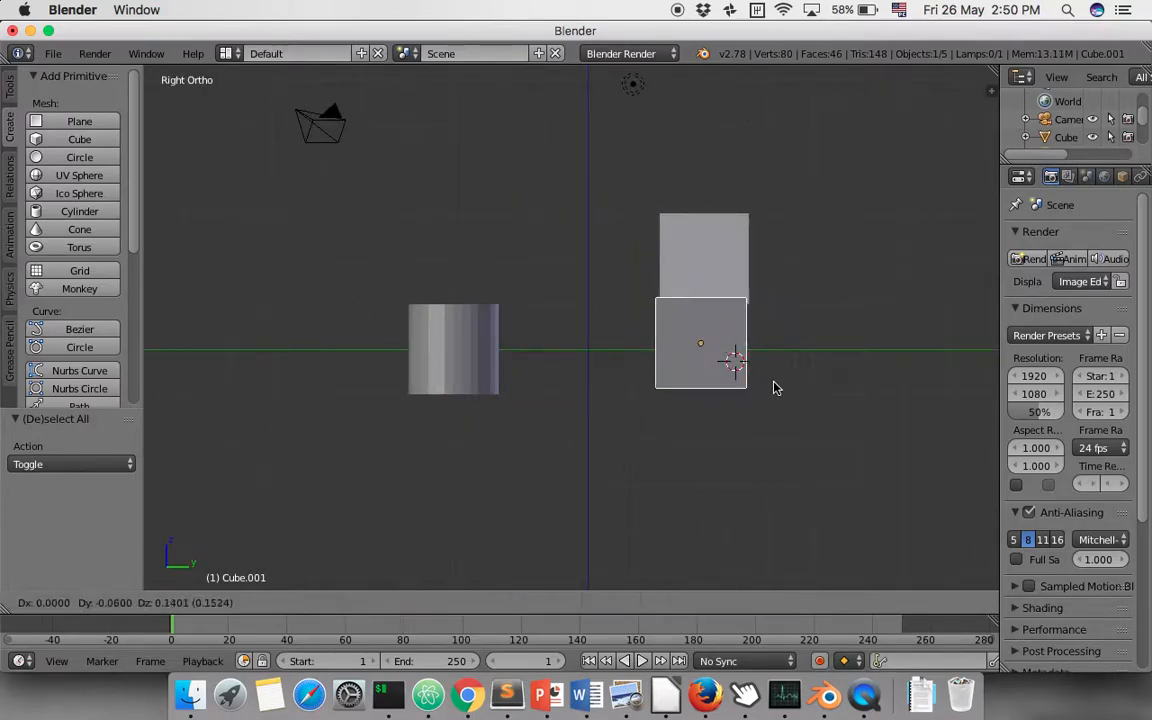
{"action": "right_click", "coordinate": [733, 360]}
Step: In the right side view, move the lower cube to the far side of the cylinder and check it from other angles
{"action": "key", "text": "KP_1"}
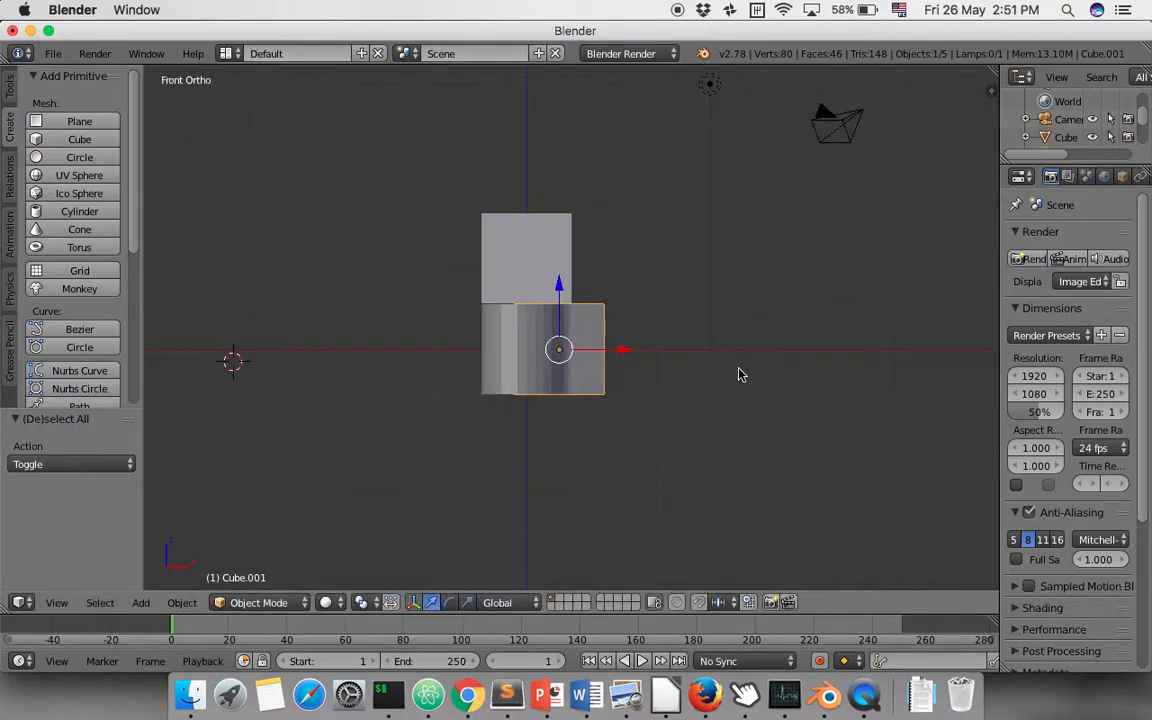
{"action": "key", "text": "KP_3"}
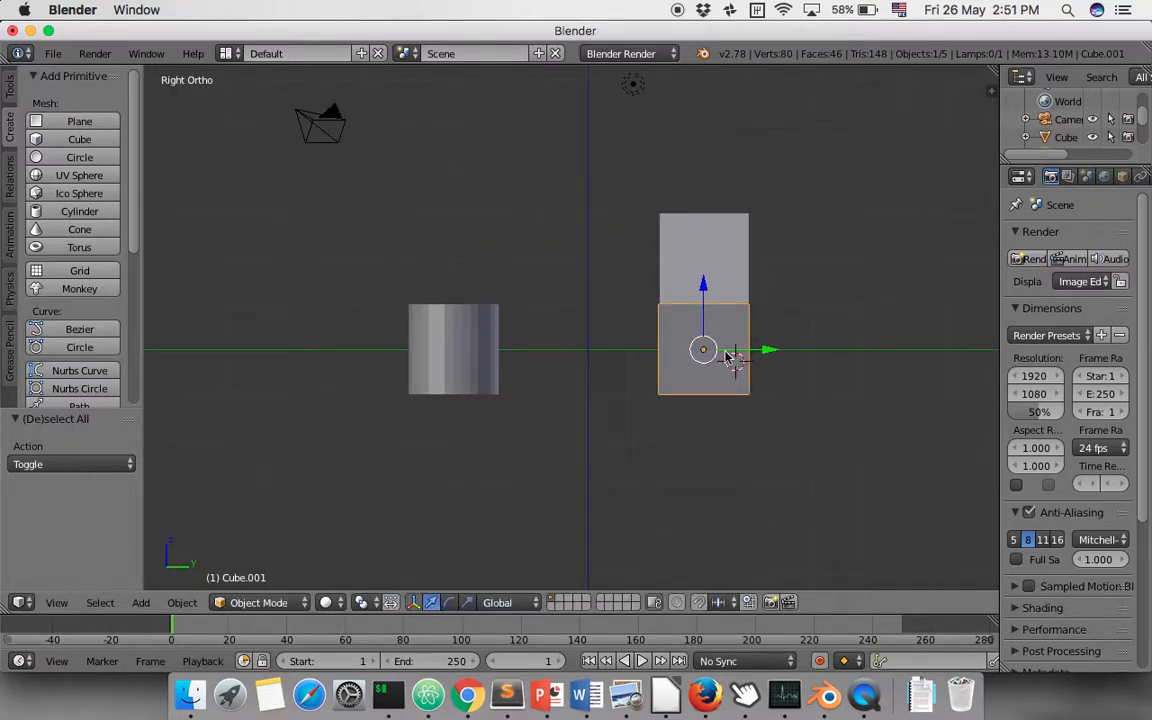
{"action": "key", "text": "g"}
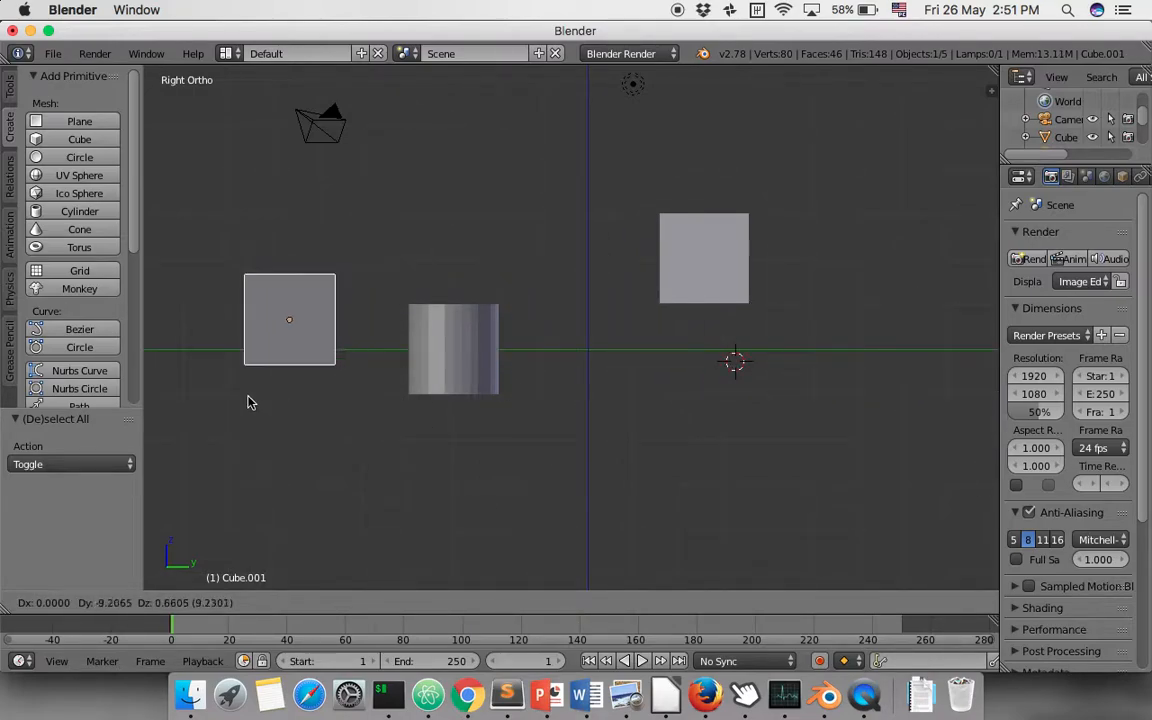
{"action": "left_click", "coordinate": [327, 424]}
{"action": "middle_click_drag", "start_coordinate": [406, 406], "coordinate": [424, 404]}
{"action": "key", "text": "KP_1"}
{"action": "middle_click_drag", "start_coordinate": [515, 406], "coordinate": [558, 496]}
Step: In the right side view, bring the cube back between the cylinder and the upper cube with two freehand moves, the second Y 0.600, Z -0.380
{"action": "key", "text": "KP_3"}
{"action": "key", "text": "g"}
{"action": "left_click", "coordinate": [715, 364]}
{"action": "key", "text": "g"}
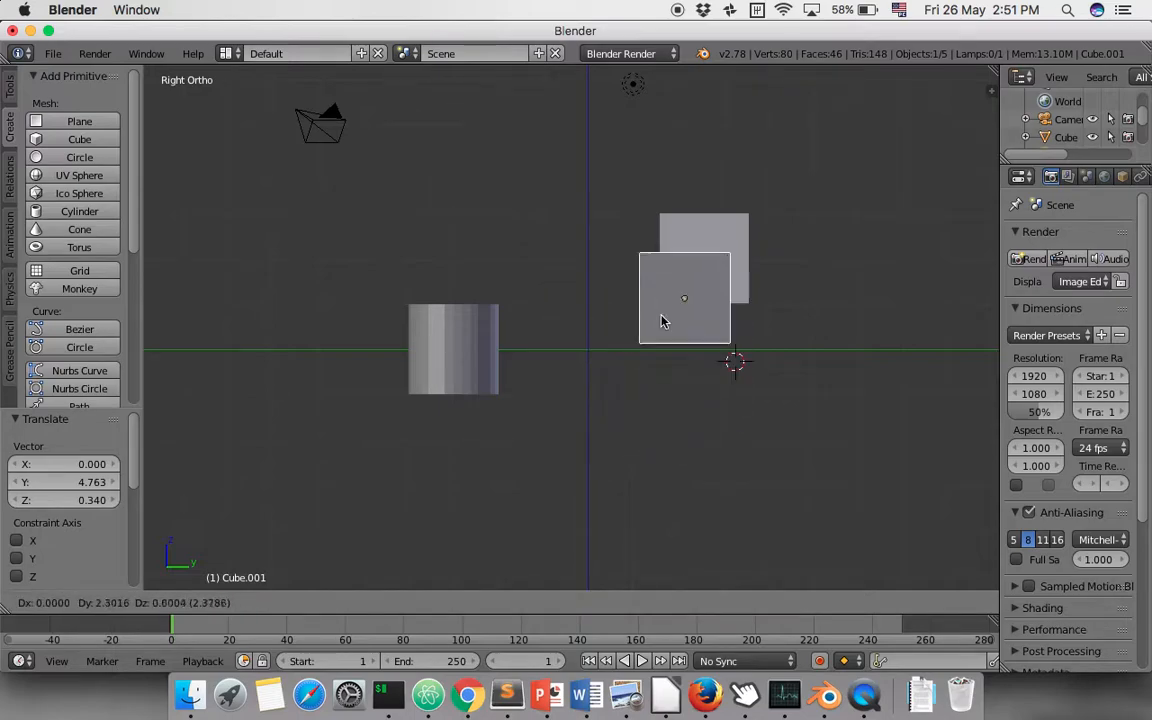
{"action": "left_click", "coordinate": [601, 381]}
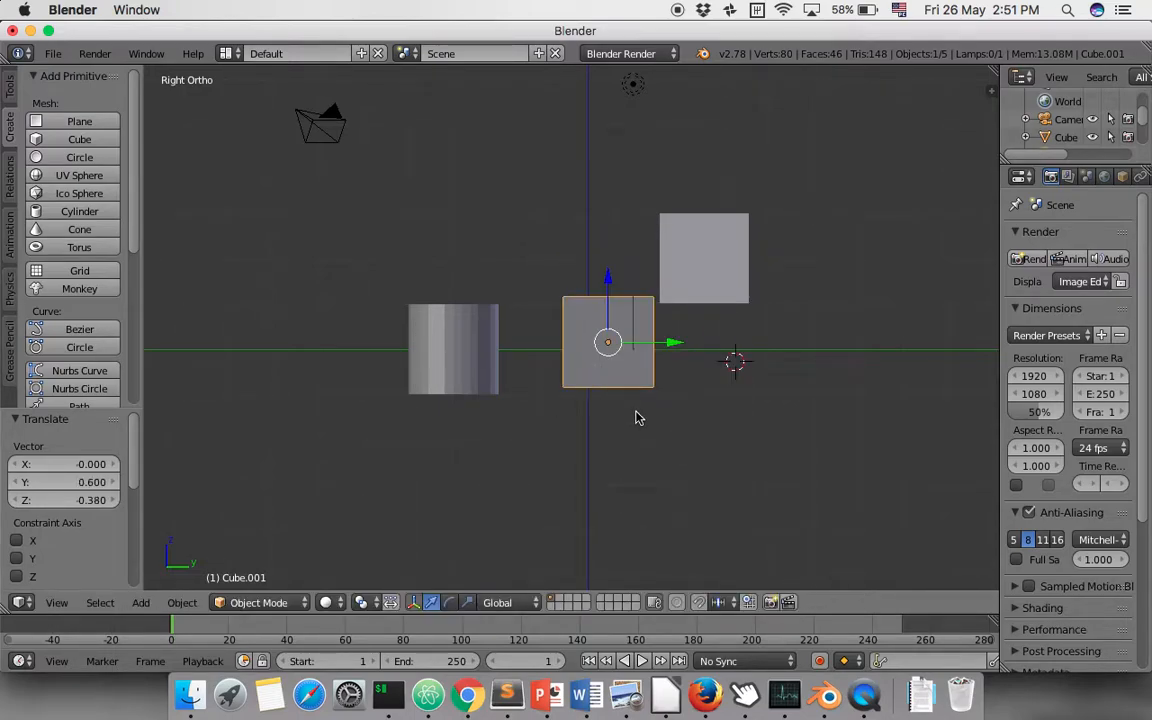
Step: Scale the middle cube up by about 1.747, and scale it down by about 0.290 from an angled view
{"action": "key", "text": "s"}
{"action": "left_click", "coordinate": [706, 406]}
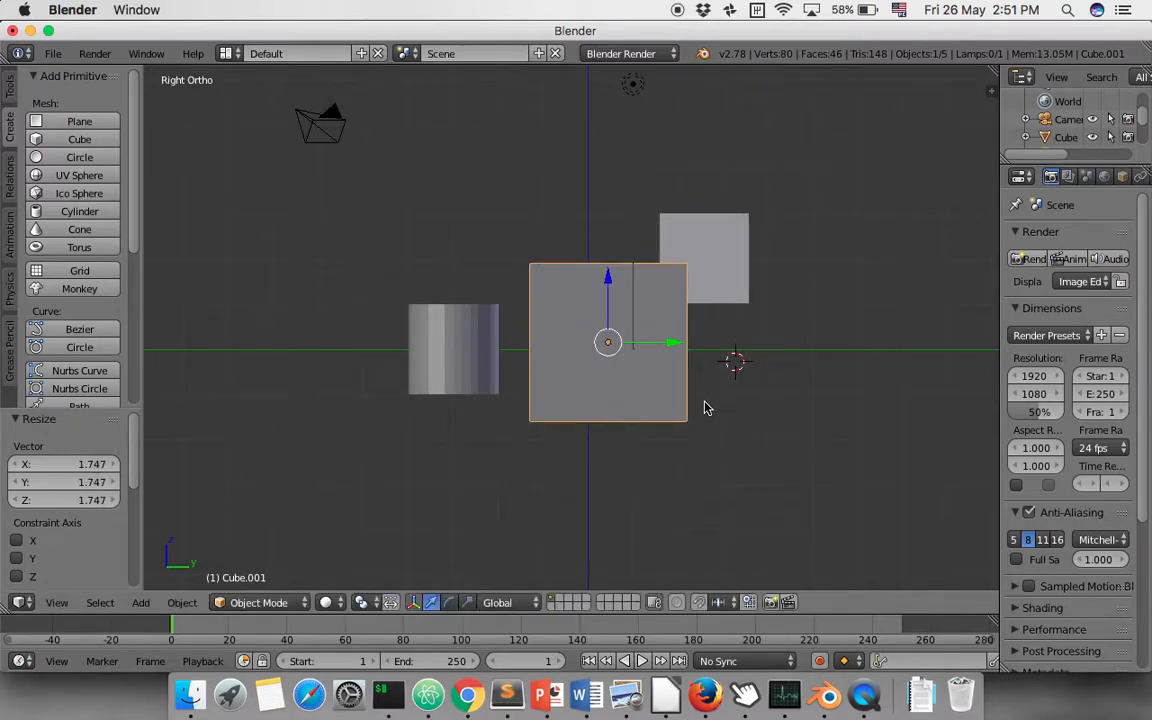
{"action": "middle_click_drag", "start_coordinate": [706, 406], "coordinate": [805, 473]}
{"action": "key", "text": "s"}
{"action": "left_click", "coordinate": [656, 329]}
Step: Select the cylinder and scale it up by about 1.670
{"action": "right_click", "coordinate": [475, 365]}
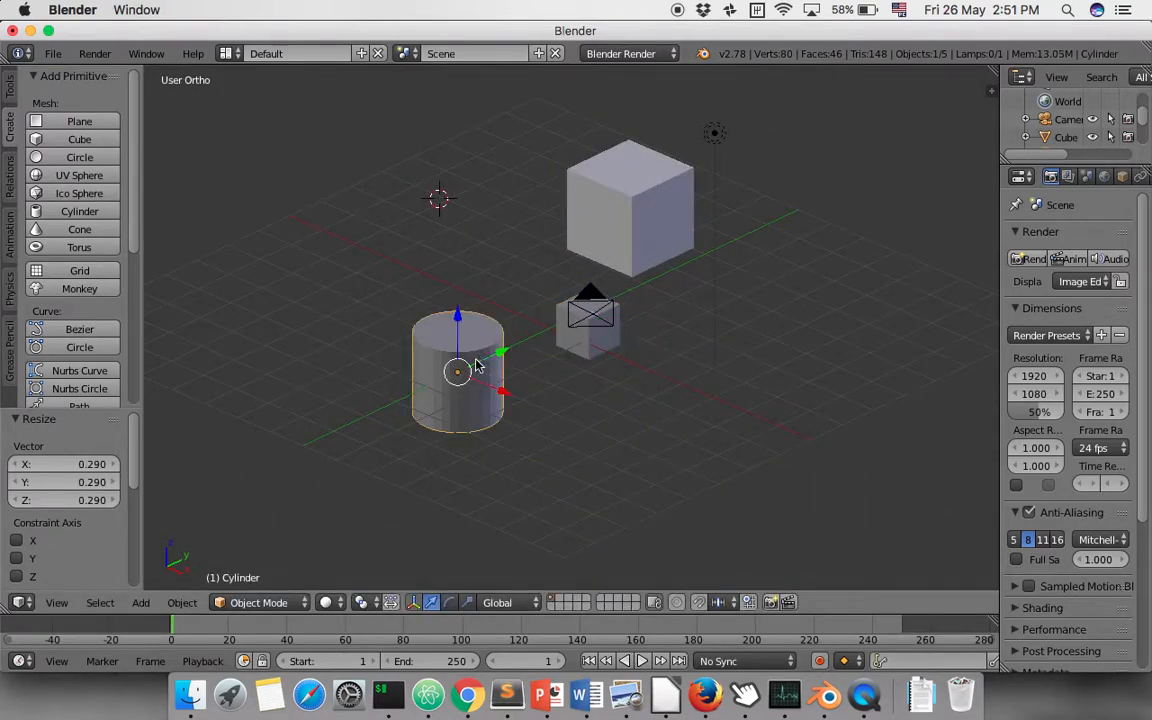
{"action": "key", "text": "s"}
{"action": "left_click", "coordinate": [665, 447]}
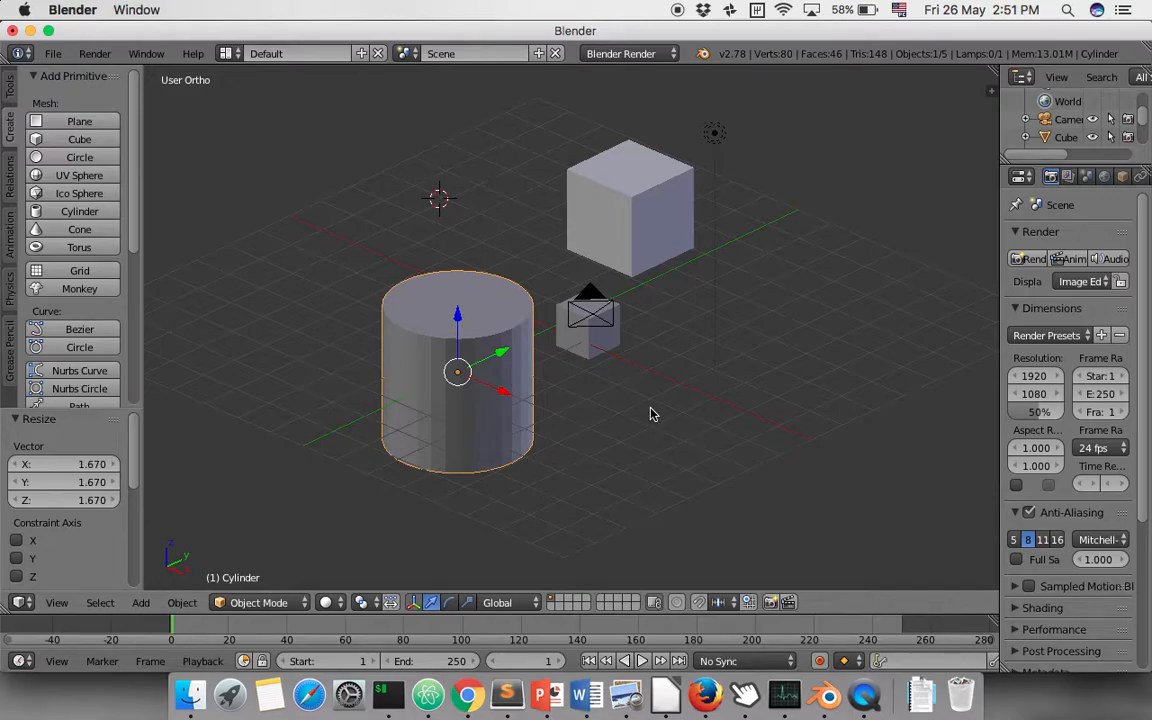
Step: Try to rotate the cylinder in the right side view and from an angled view
{"action": "key", "text": "KP_3"}
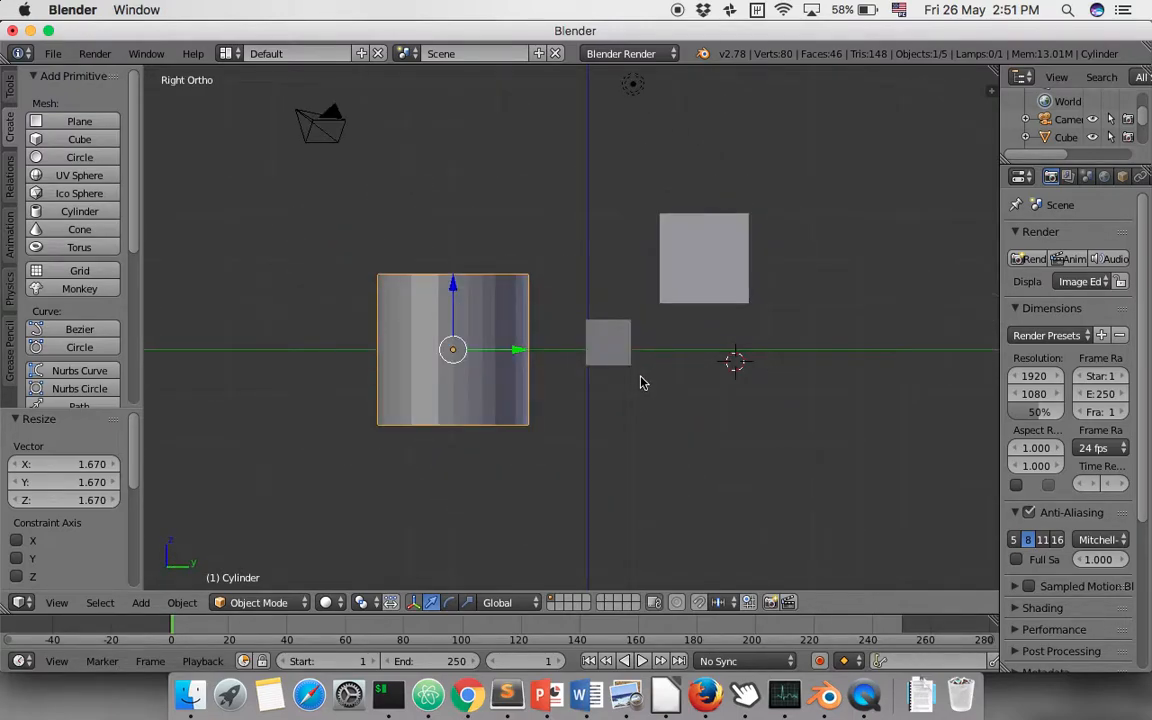
{"action": "key", "text": "r"}
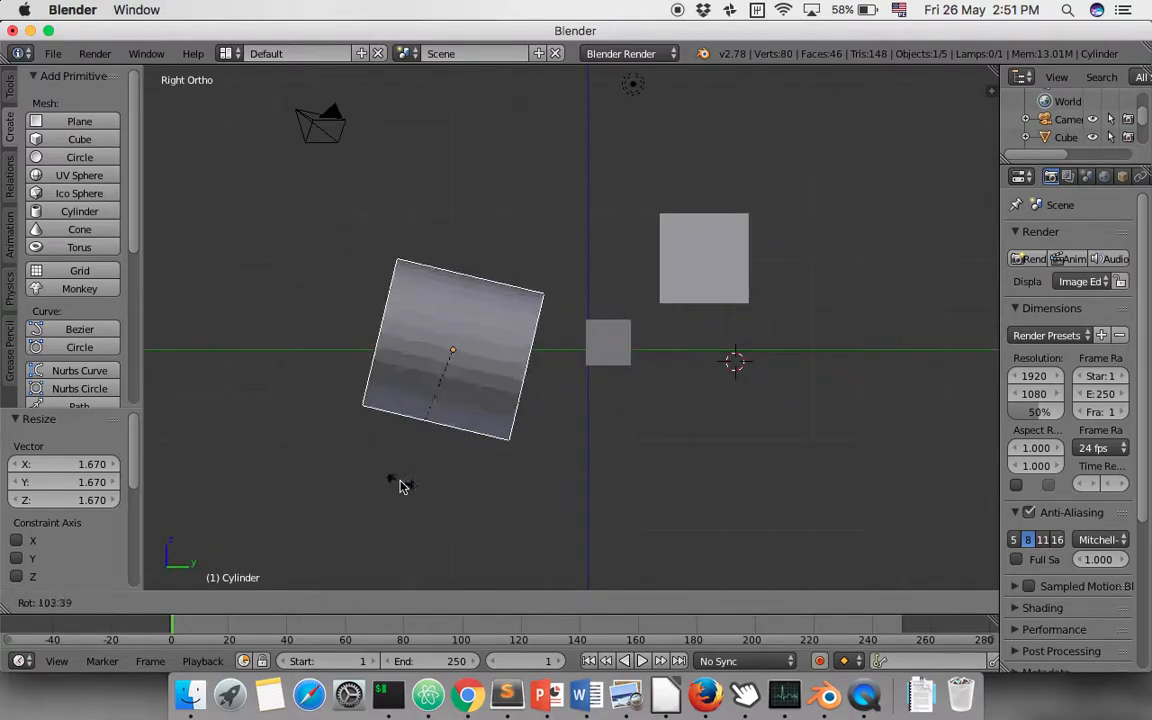
{"action": "right_click", "coordinate": [636, 476]}
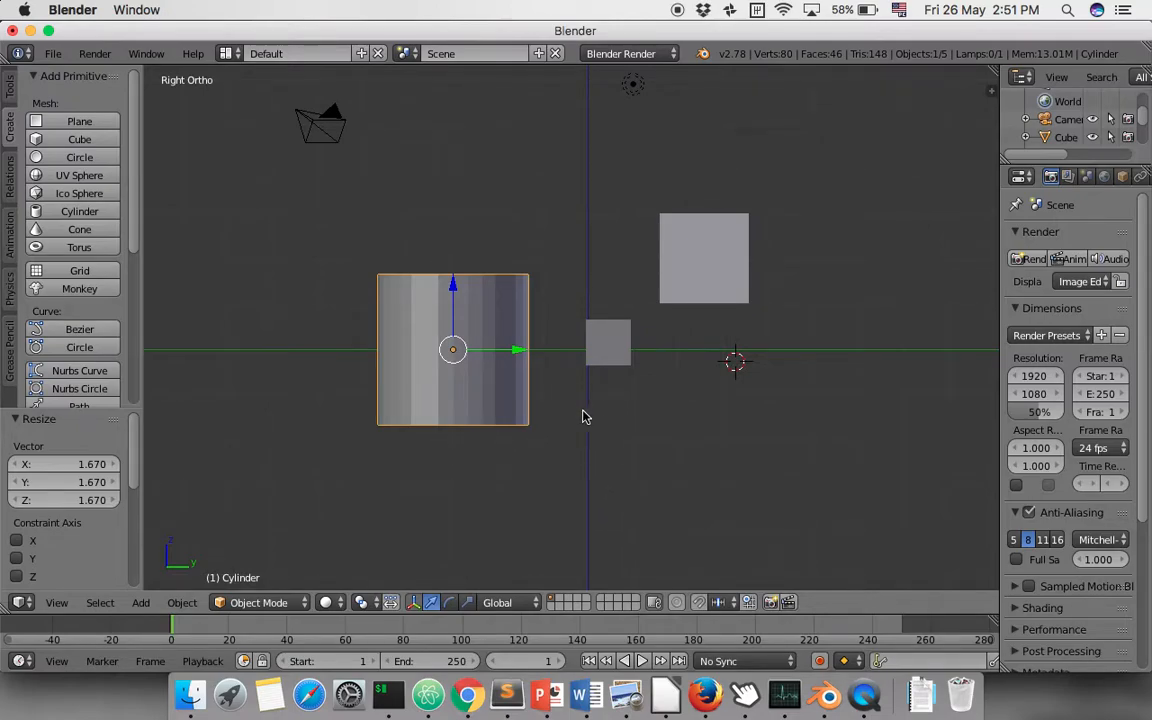
{"action": "middle_click_drag", "start_coordinate": [585, 417], "coordinate": [766, 478]}
{"action": "key", "text": "r"}
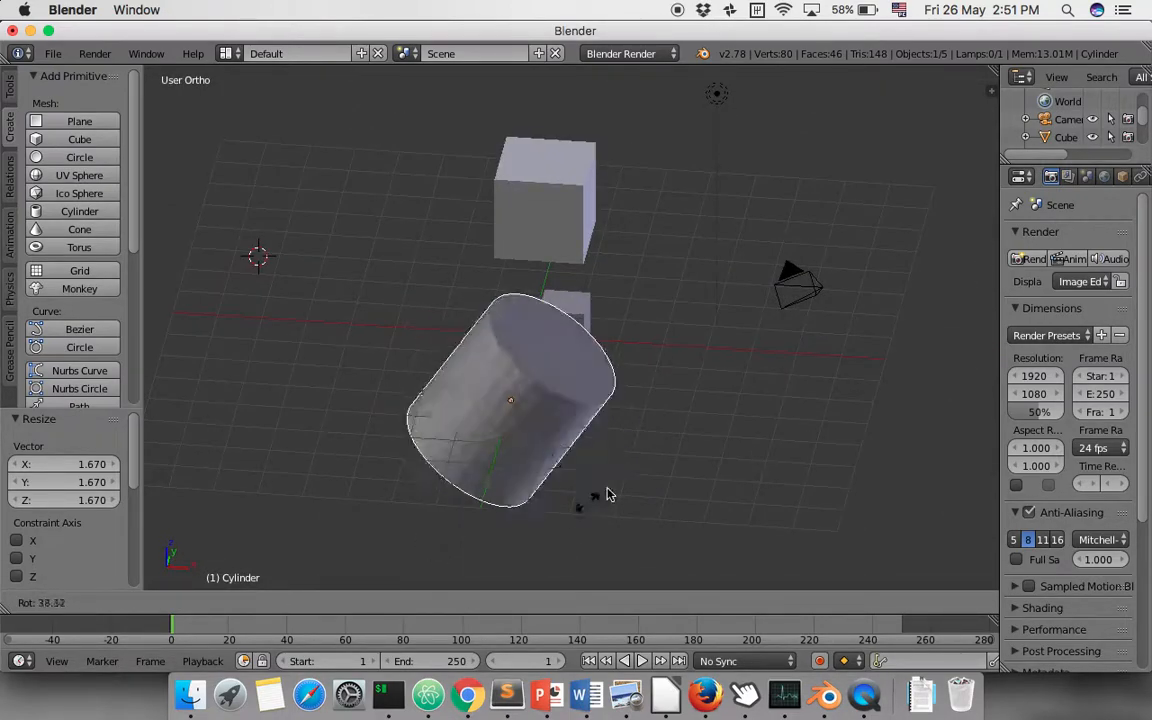
{"action": "right_click", "coordinate": [605, 498]}
{"action": "middle_click_drag", "start_coordinate": [635, 458], "coordinate": [648, 303]}
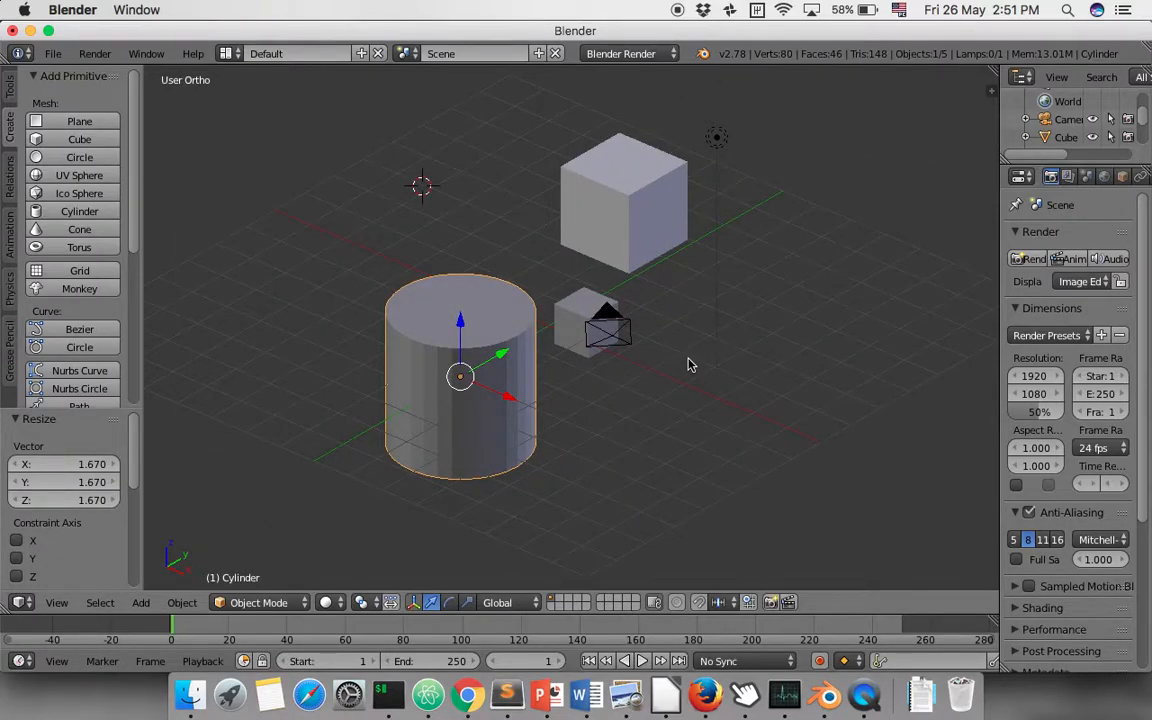
Step: Try rotating the cylinder freehand by 37.684° from an angled view, compare it in the front and right side views, and undo the rotation
{"action": "key", "text": "r"}
{"action": "left_click", "coordinate": [714, 508]}
{"action": "key", "text": "KP_3"}
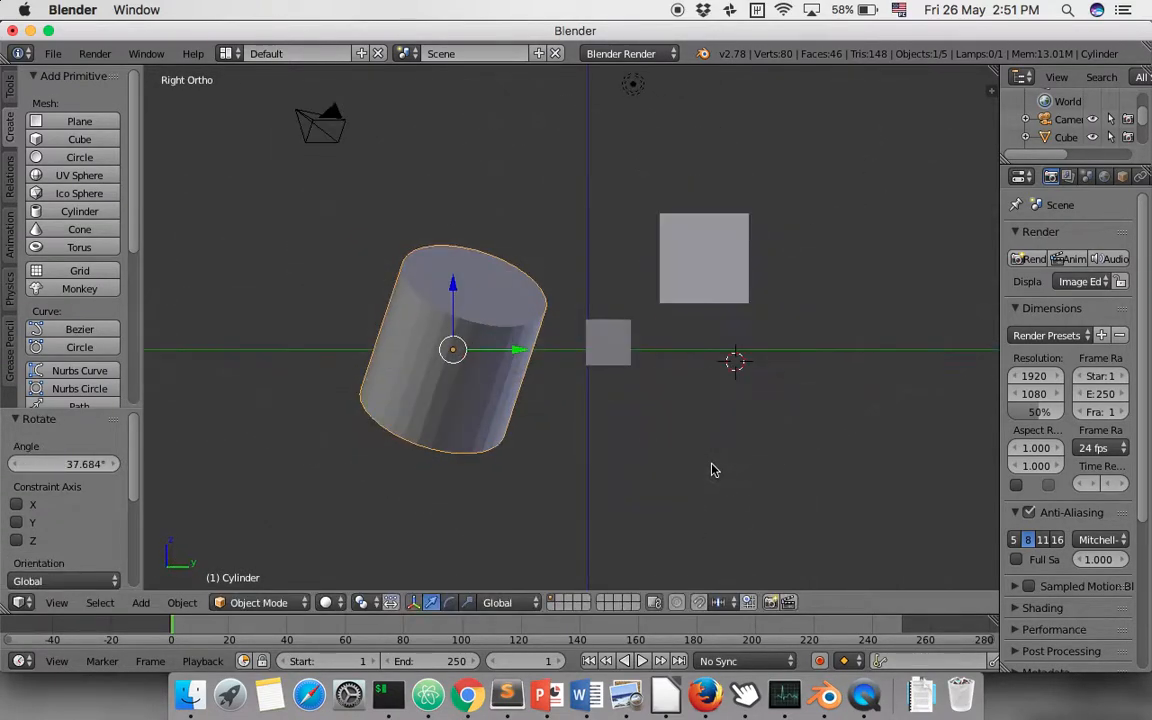
{"action": "key", "text": "KP_1"}
{"action": "key", "text": "KP_3"}
{"action": "key", "text": "KP_1"}
{"action": "key", "text": "KP_3"}
{"action": "key", "text": "KP_1"}
{"action": "key", "text": "KP_3"}
{"action": "key", "text": "ctrl+z"}
{"action": "middle_click_drag", "start_coordinate": [638, 378], "coordinate": [754, 409]}
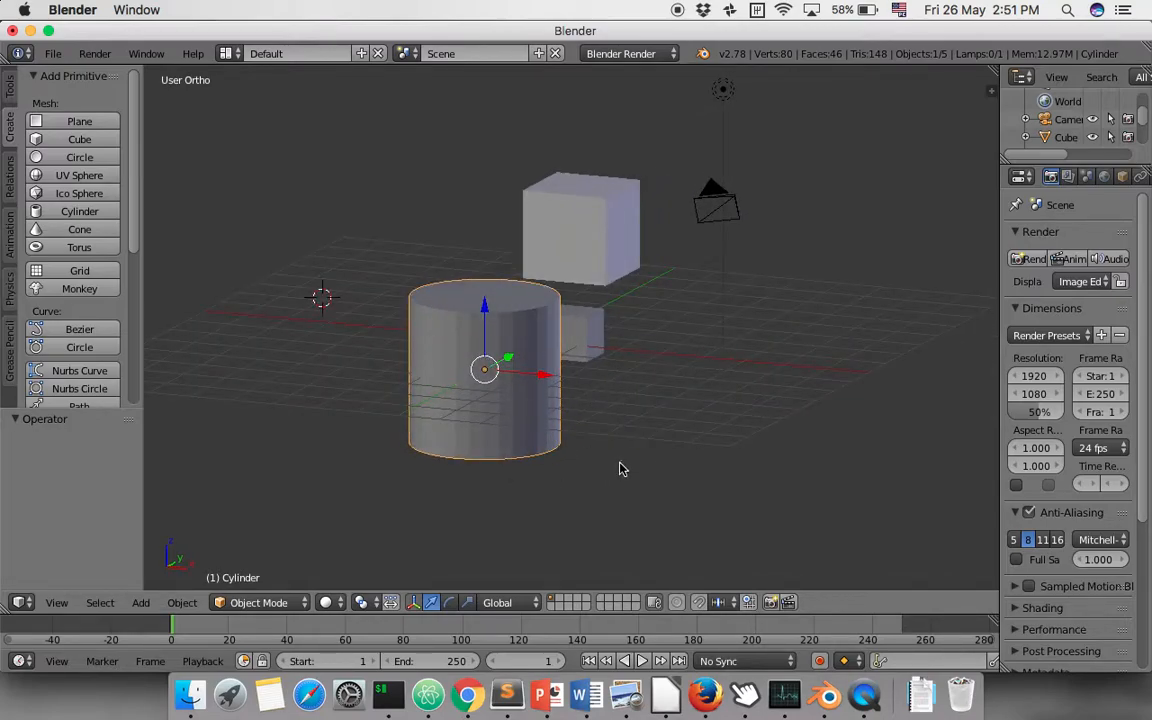
Step: Try to rotate the cylinder freehand in the top view and twice in the right side view
{"action": "key", "text": "KP_1"}
{"action": "key", "text": "KP_3"}
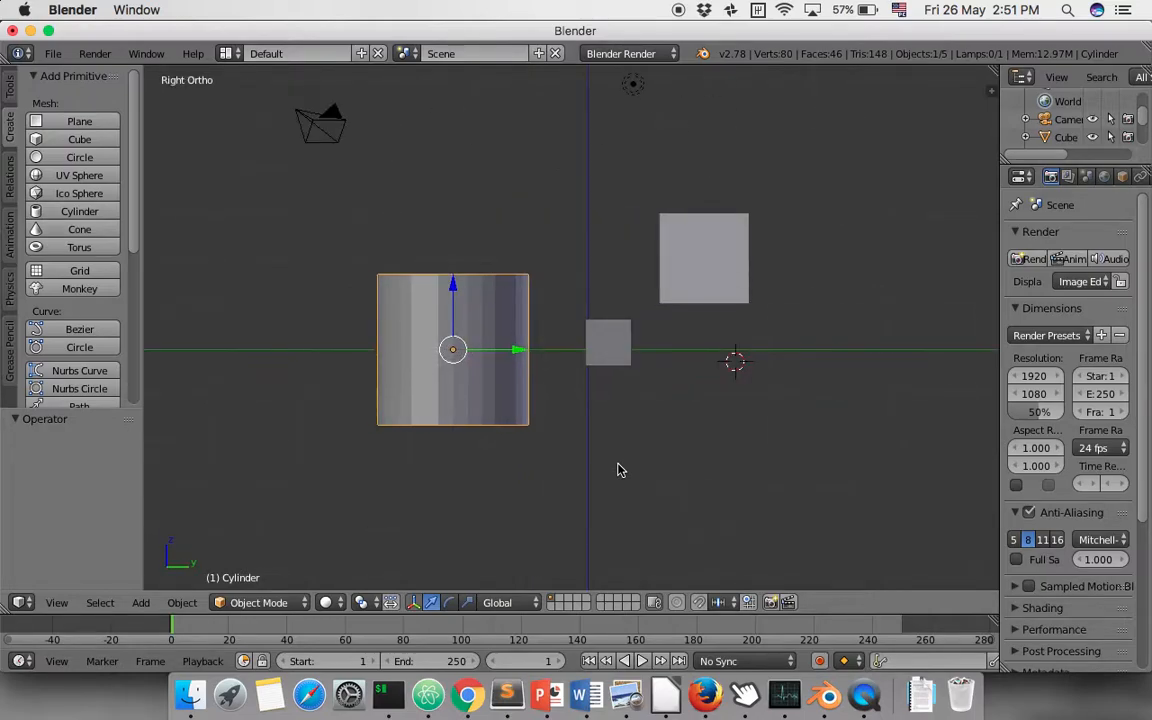
{"action": "key", "text": "KP_7"}
{"action": "key", "text": "r"}
{"action": "key", "text": "Escape"}
{"action": "key", "text": "KP_3"}
{"action": "key", "text": "r"}
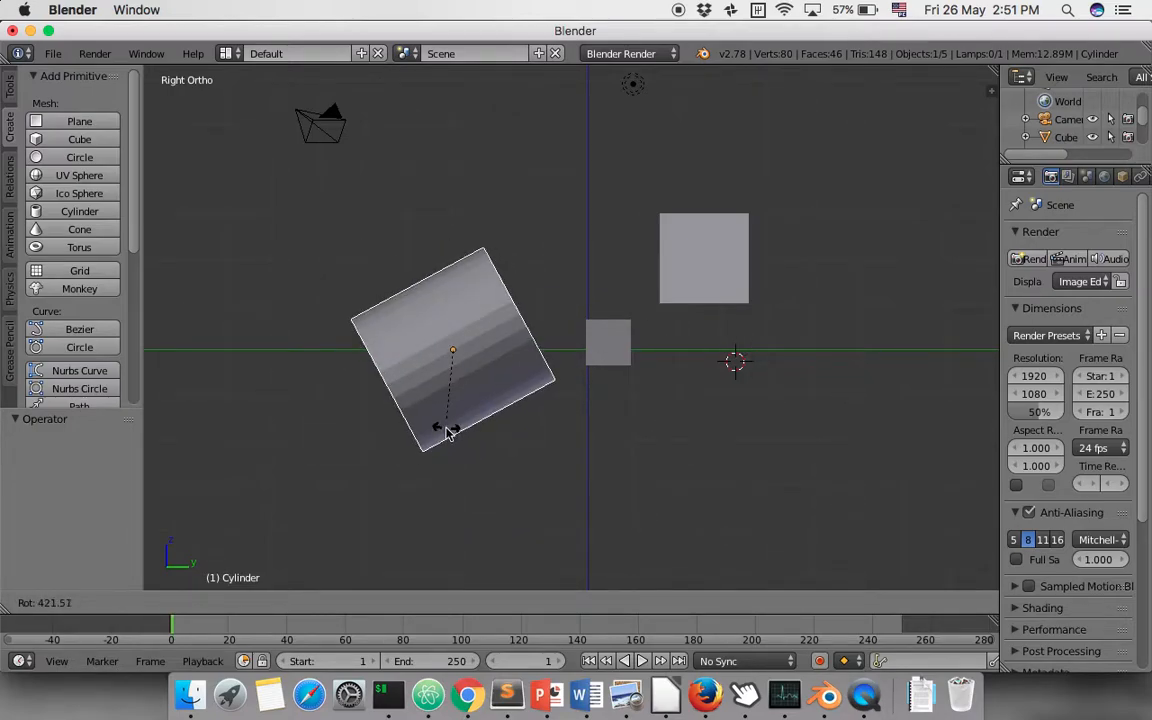
{"action": "key", "text": "Escape"}
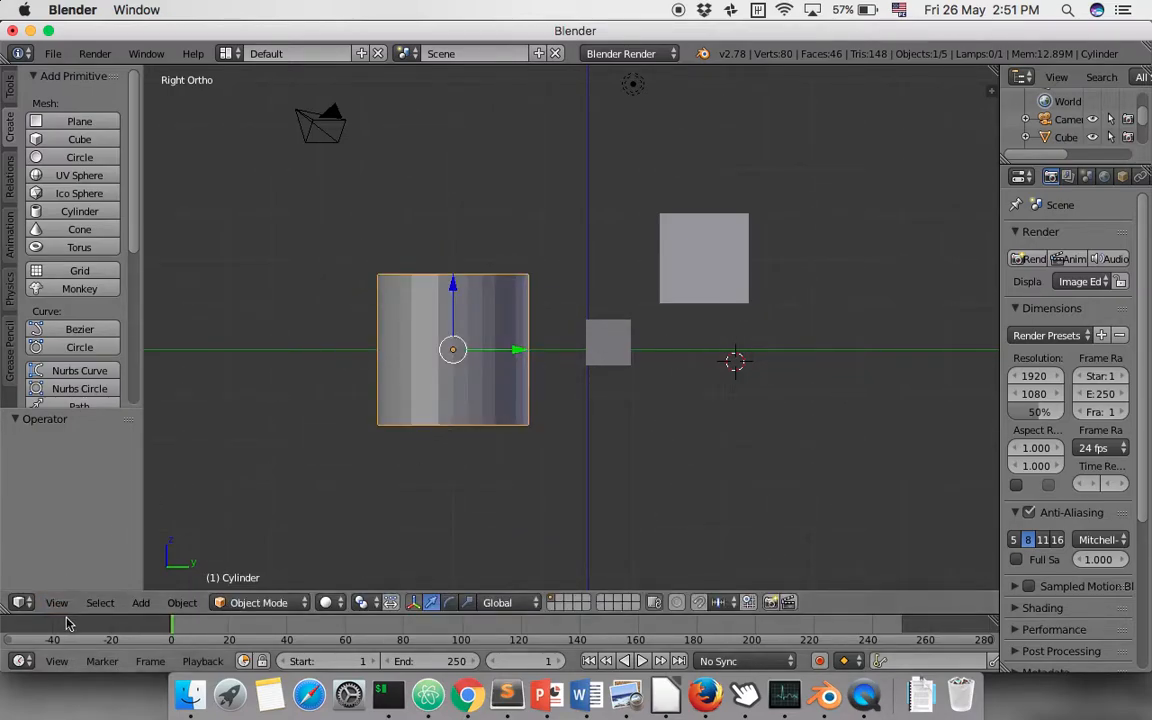
{"action": "key", "text": "r"}
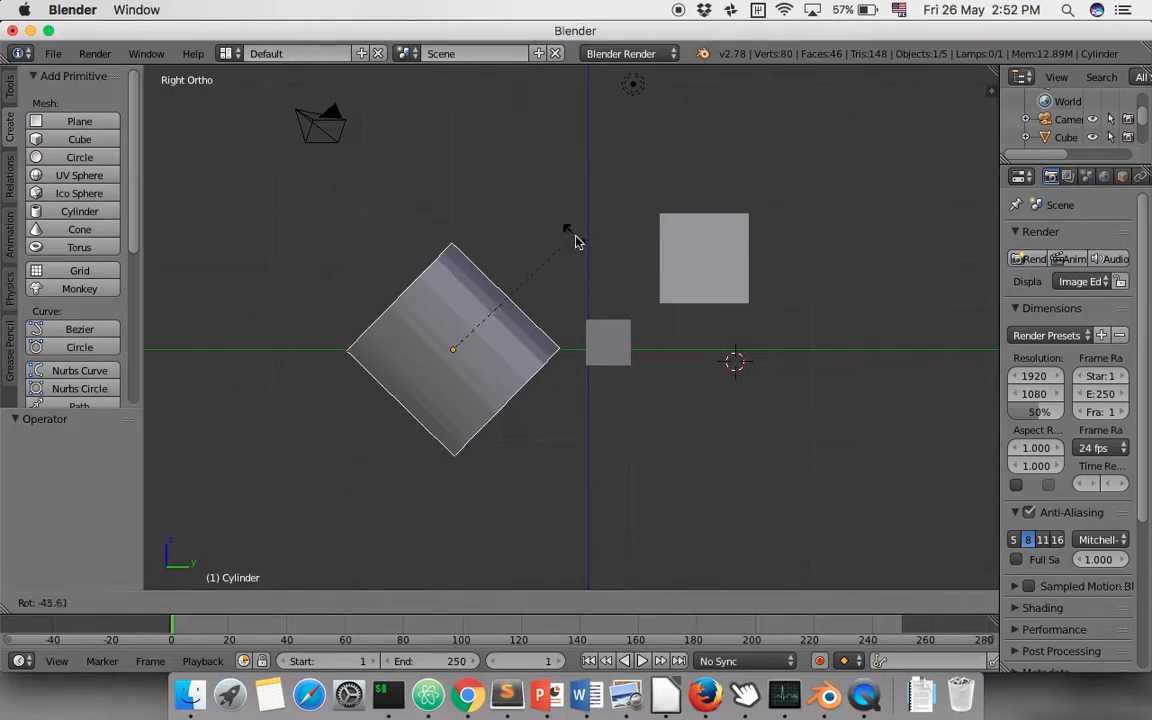
{"action": "key", "text": "Escape"}
Step: Try to scale up the small cube in the right side view
{"action": "right_click", "coordinate": [621, 341]}
{"action": "key", "text": "s"}
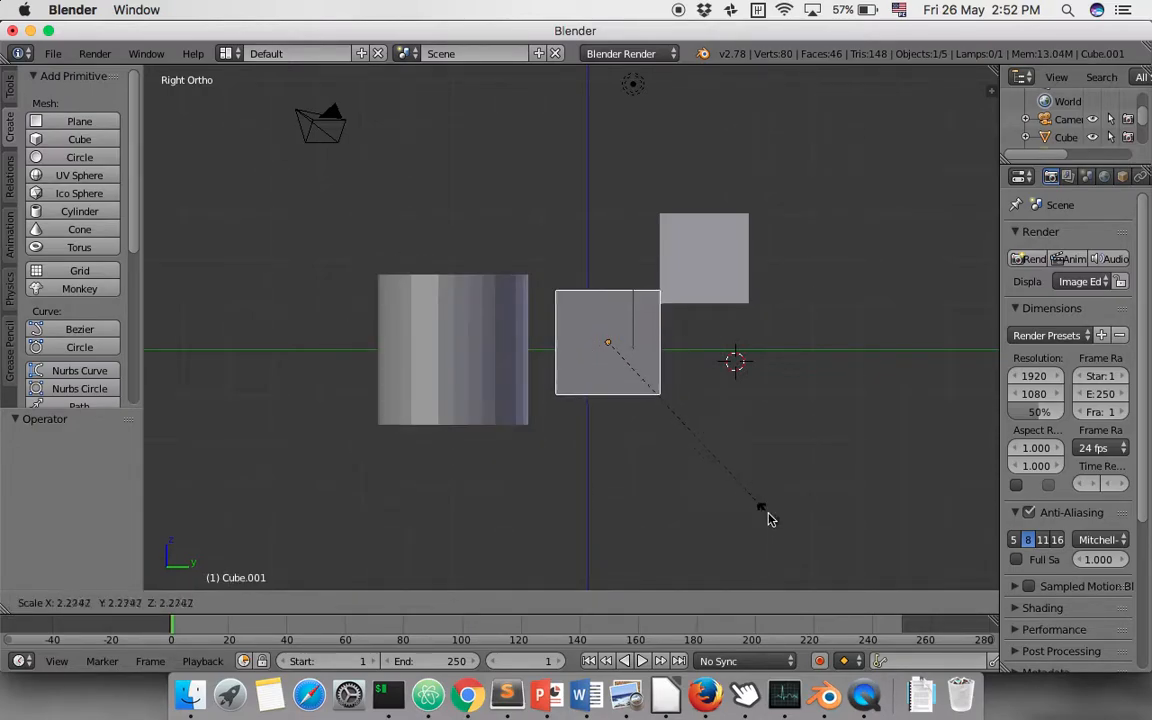
{"action": "key", "text": "Escape"}
Step: Reselect the cylinder and try two more freehand rotations in the right side view
{"action": "right_click", "coordinate": [506, 337]}
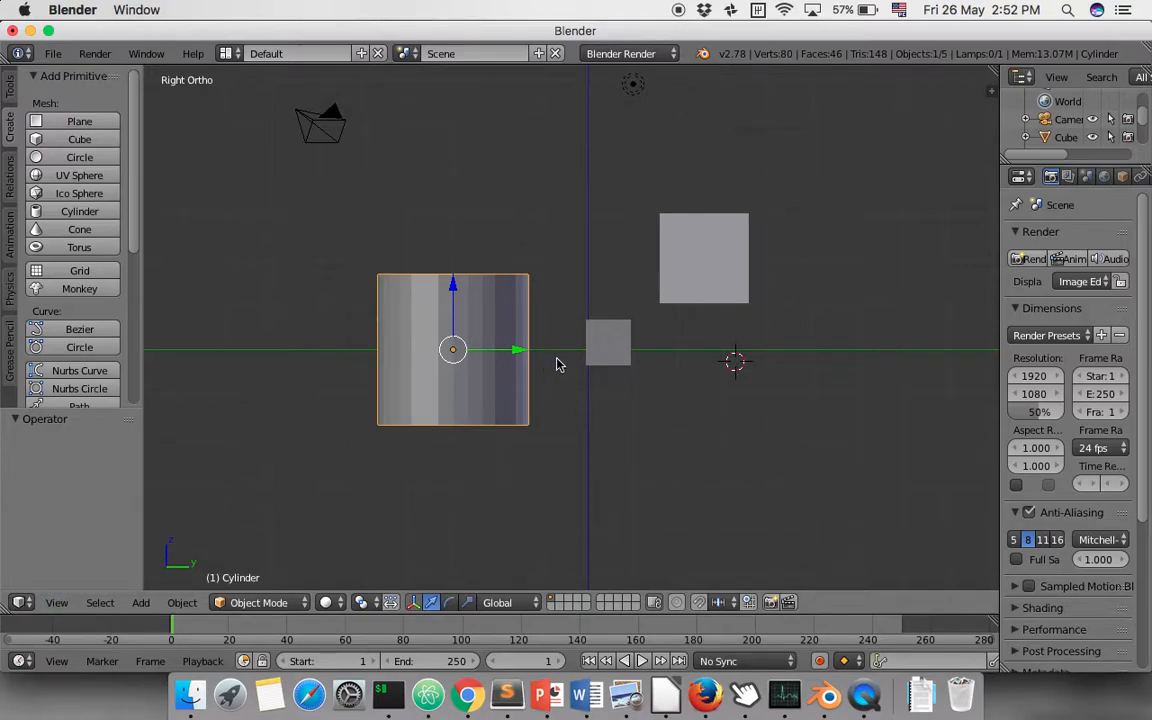
{"action": "middle_click_drag", "start_coordinate": [560, 313], "coordinate": [553, 352]}
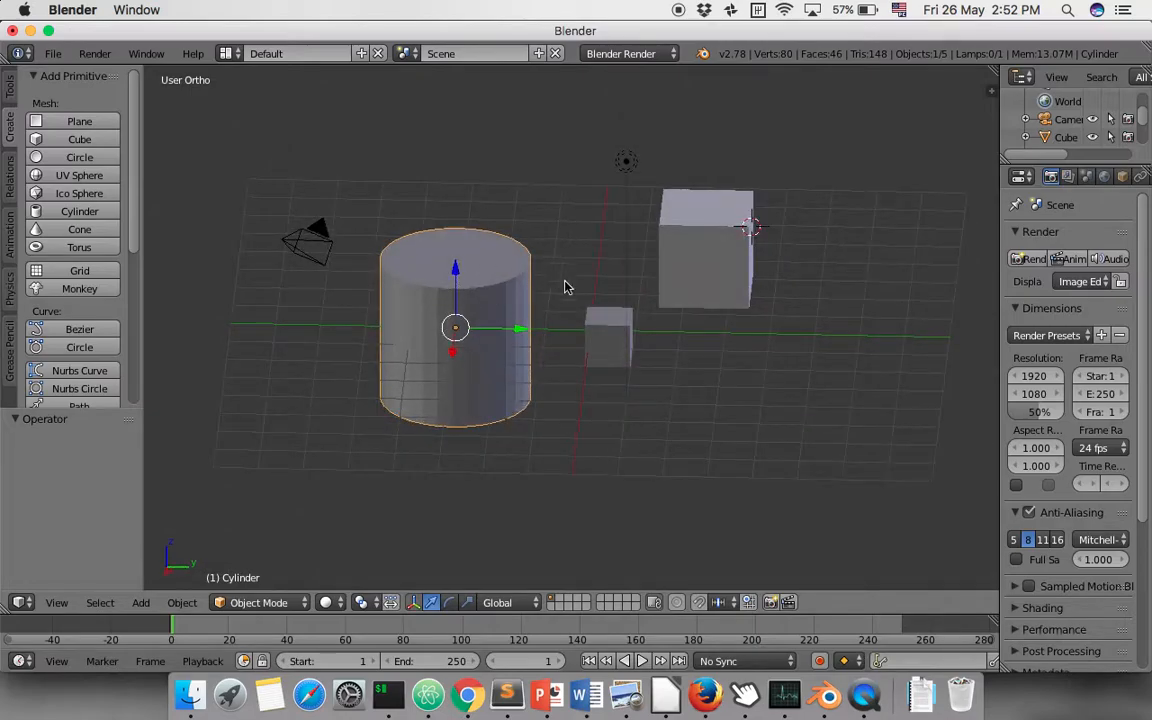
{"action": "key", "text": "KP_3"}
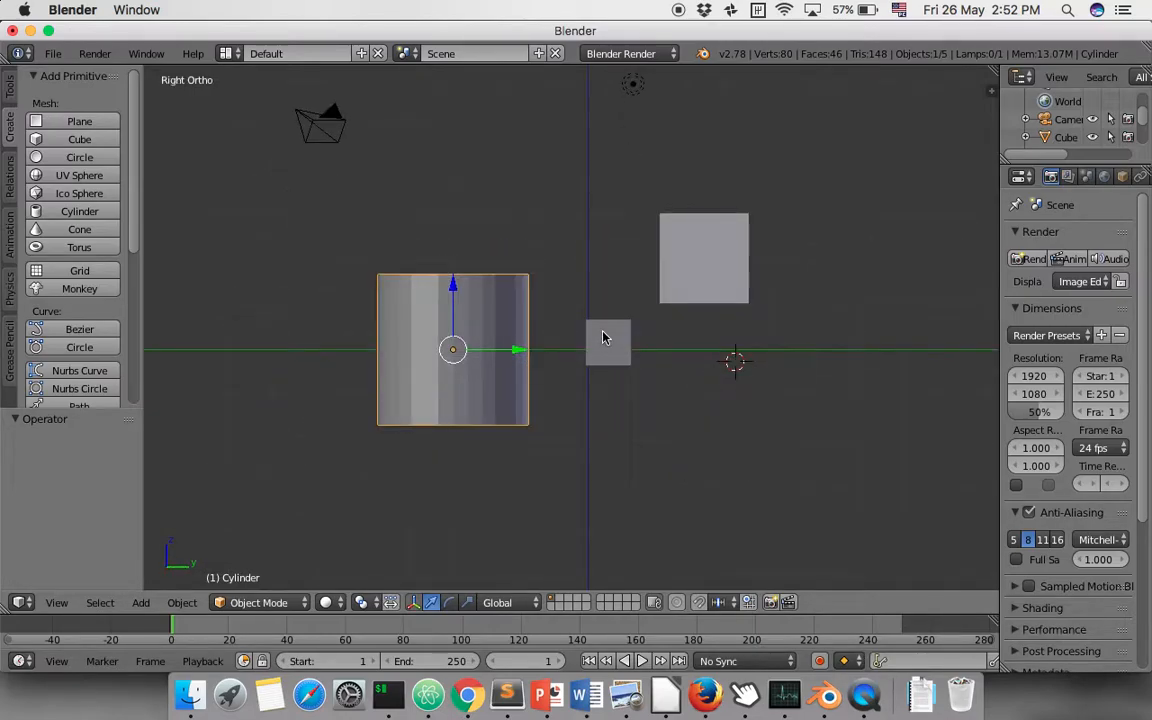
{"action": "key", "text": "r"}
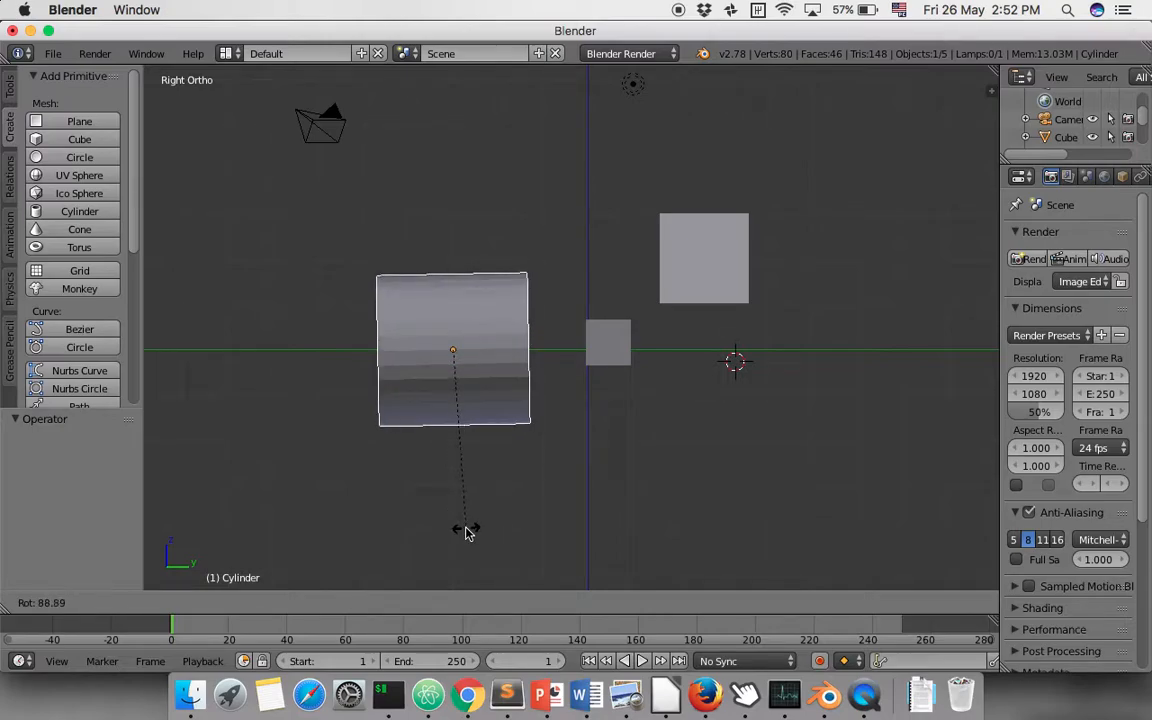
{"action": "key", "text": "Escape"}
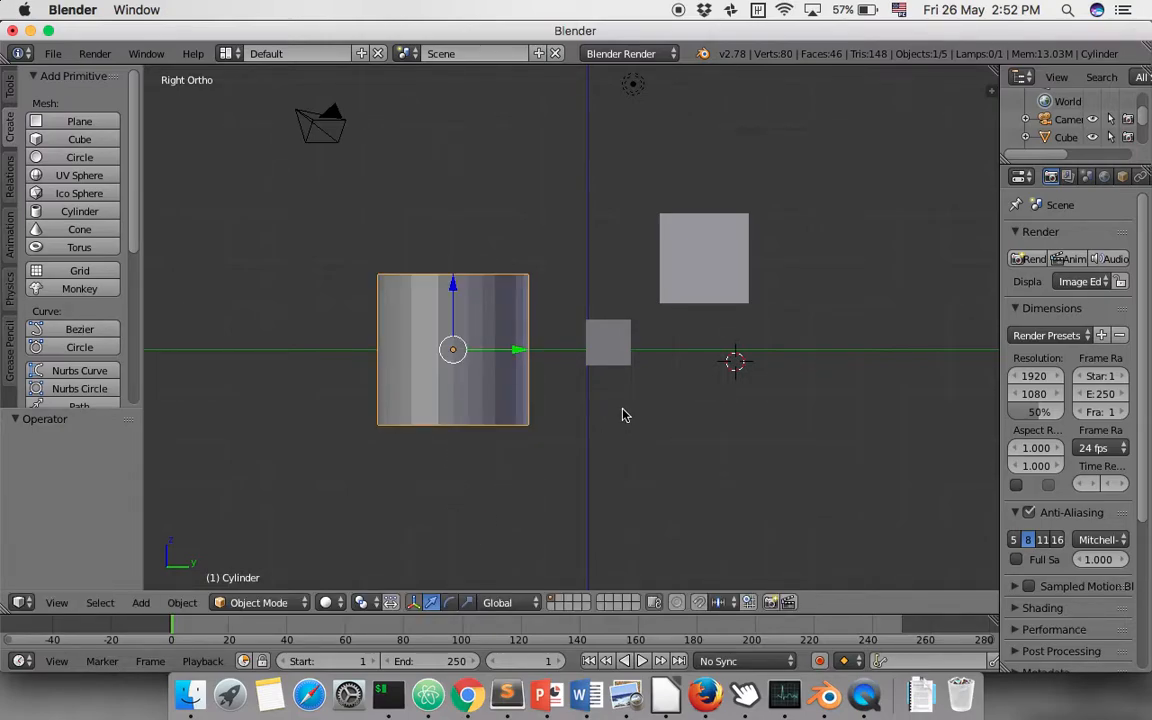
{"action": "key", "text": "r"}
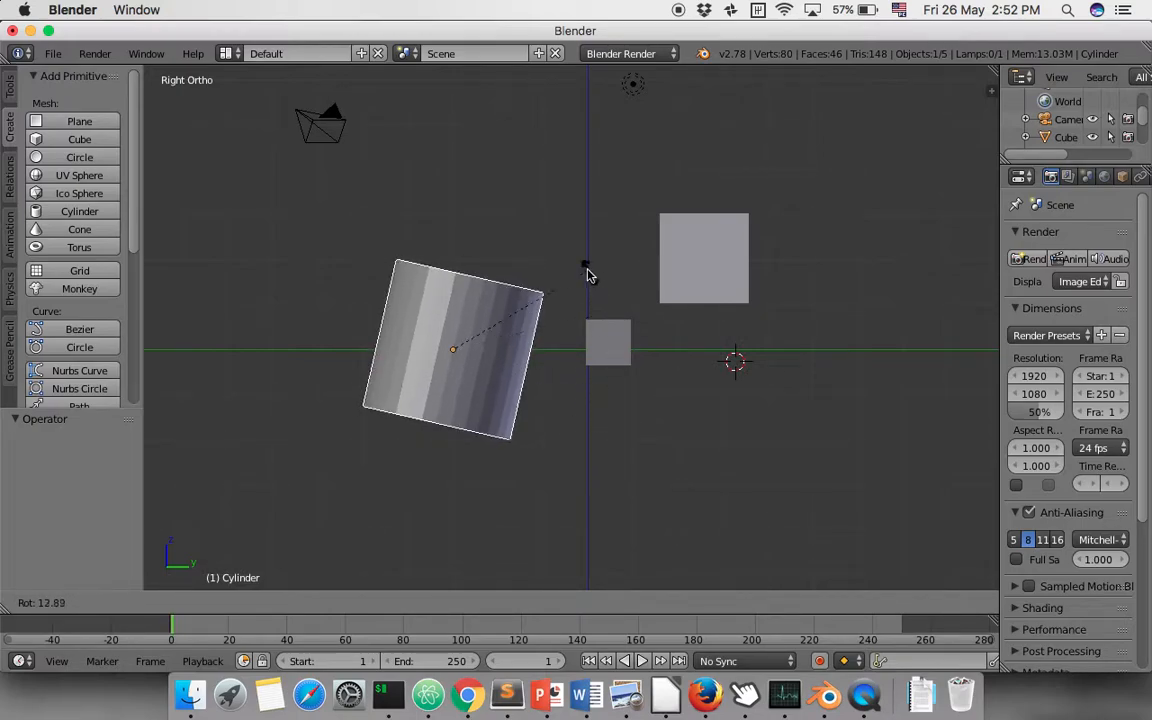
{"action": "key", "text": "Escape"}
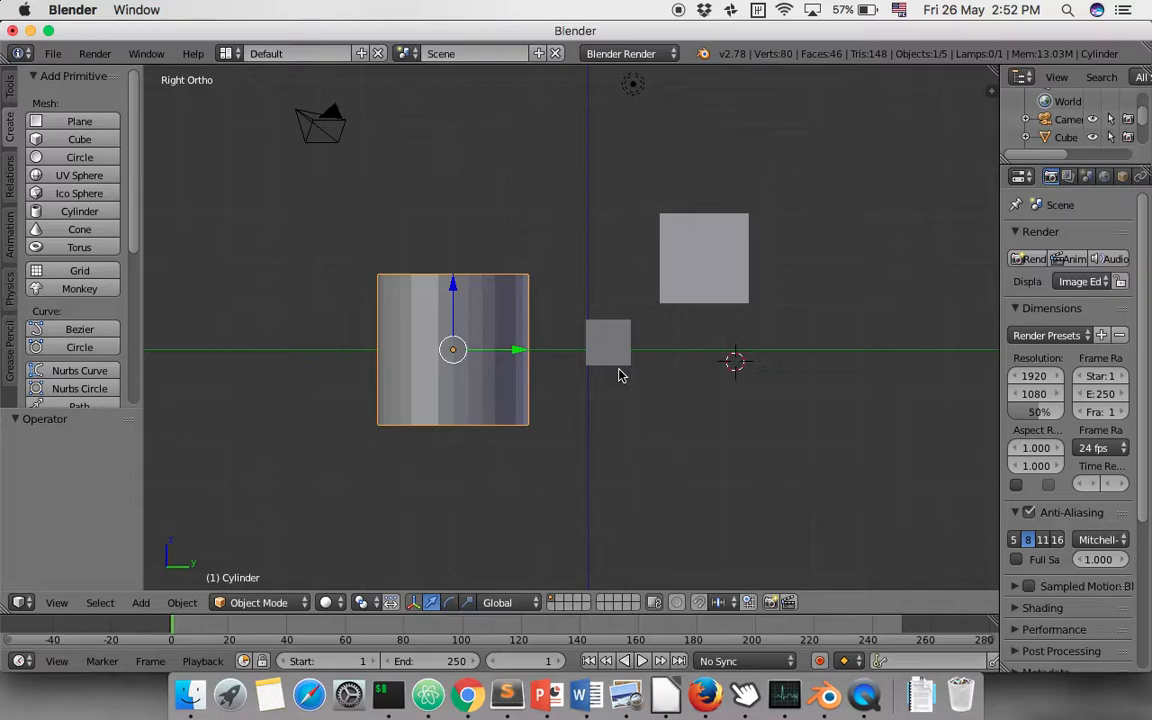
Step: Rotate the cylinder by exactly 90° in the right side view and deselect it
{"action": "type", "text": "r90"}
{"action": "key", "text": "Return"}
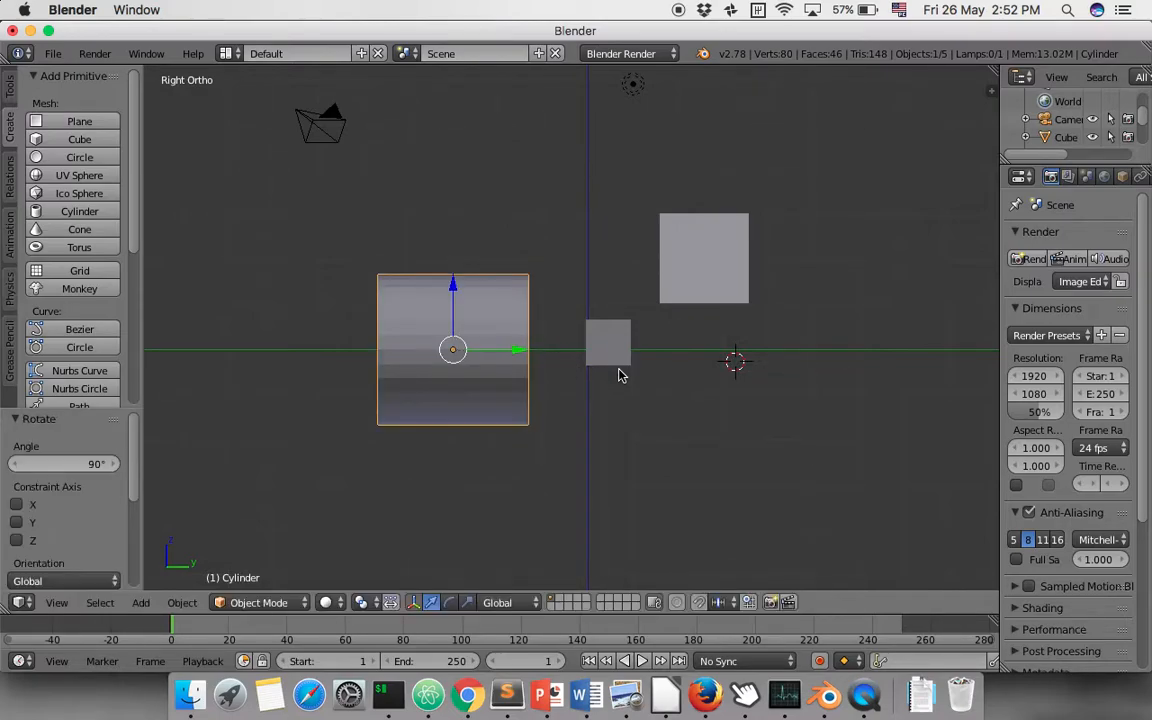
{"action": "middle_click_drag", "start_coordinate": [471, 342], "coordinate": [674, 352]}
{"action": "key", "text": "a"}
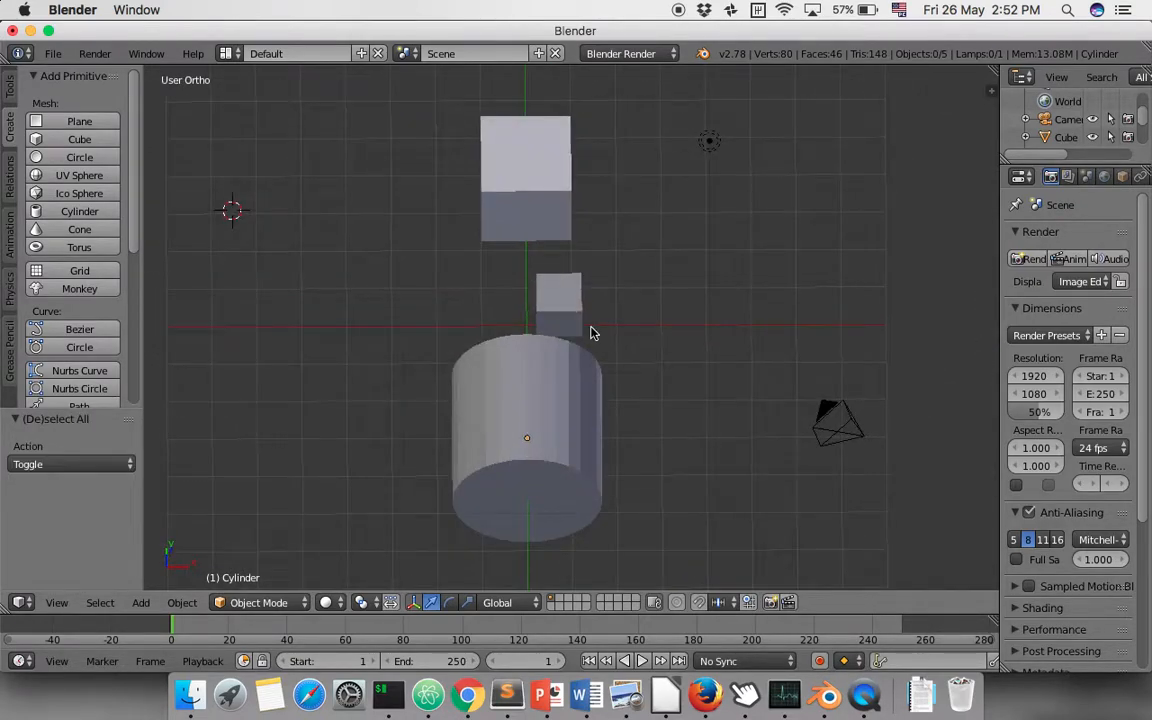
Step: In the top view, try to move the small cube, and move the cylinder freehand by X 6.905, Y 1.281
{"action": "key", "text": "KP_7"}
{"action": "right_click", "coordinate": [575, 293]}
{"action": "key", "text": "g"}
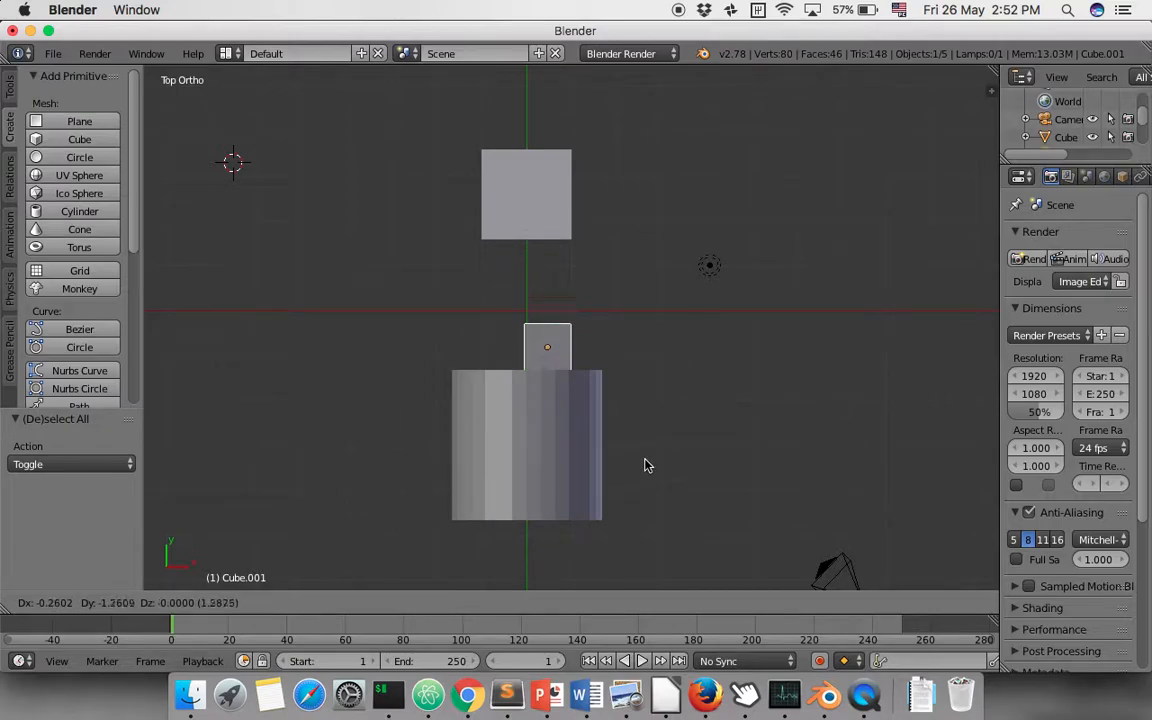
{"action": "key", "text": "Escape"}
{"action": "right_click", "coordinate": [573, 445]}
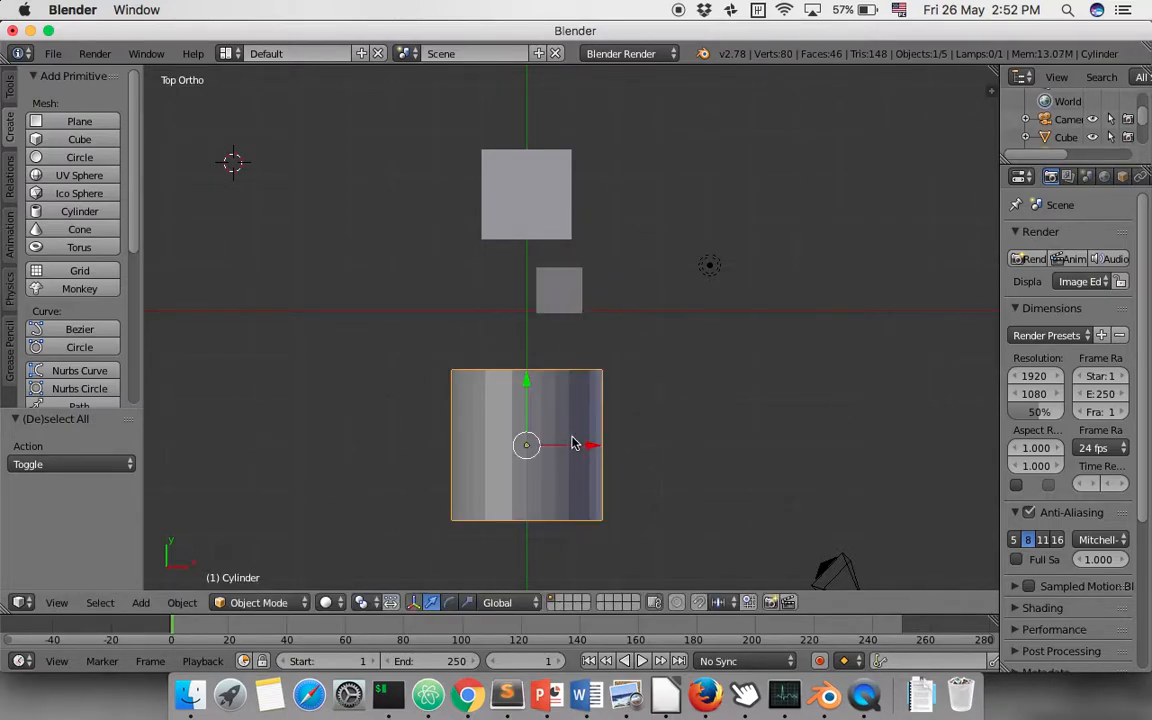
{"action": "key", "text": "g"}
{"action": "left_click", "coordinate": [883, 385]}
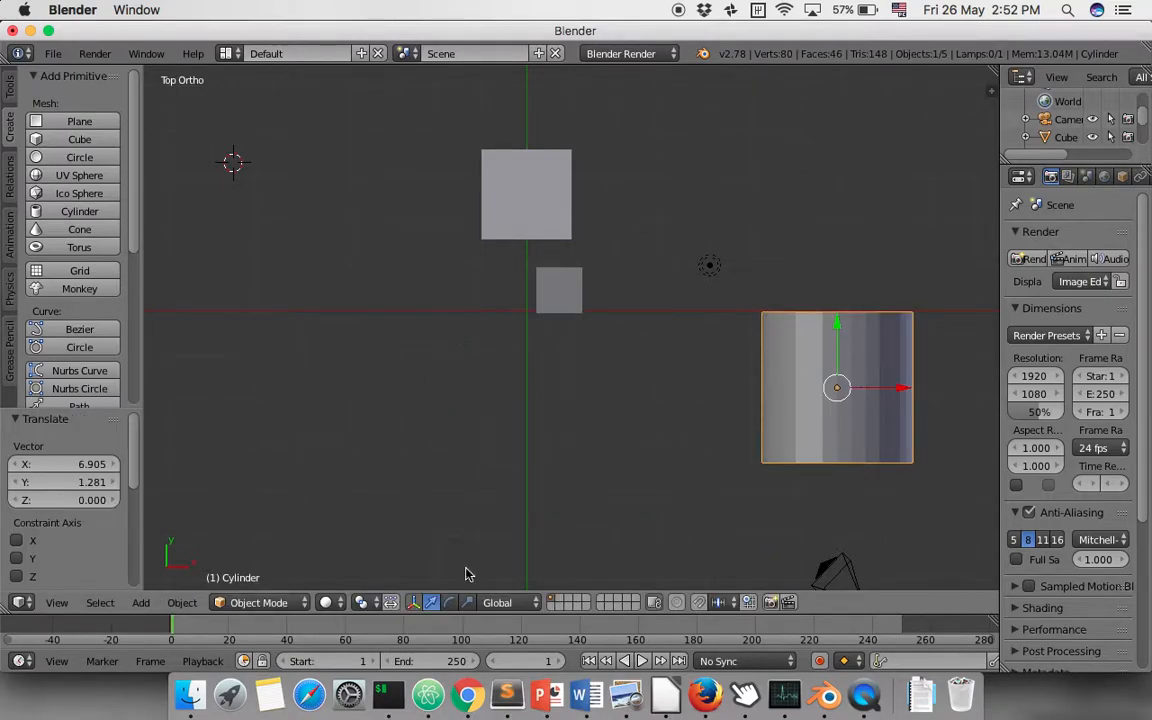
Step: Clear the cylinder's location, move it along the Y axis by -2.802, and deselect it
{"action": "left_click", "coordinate": [180, 603]}
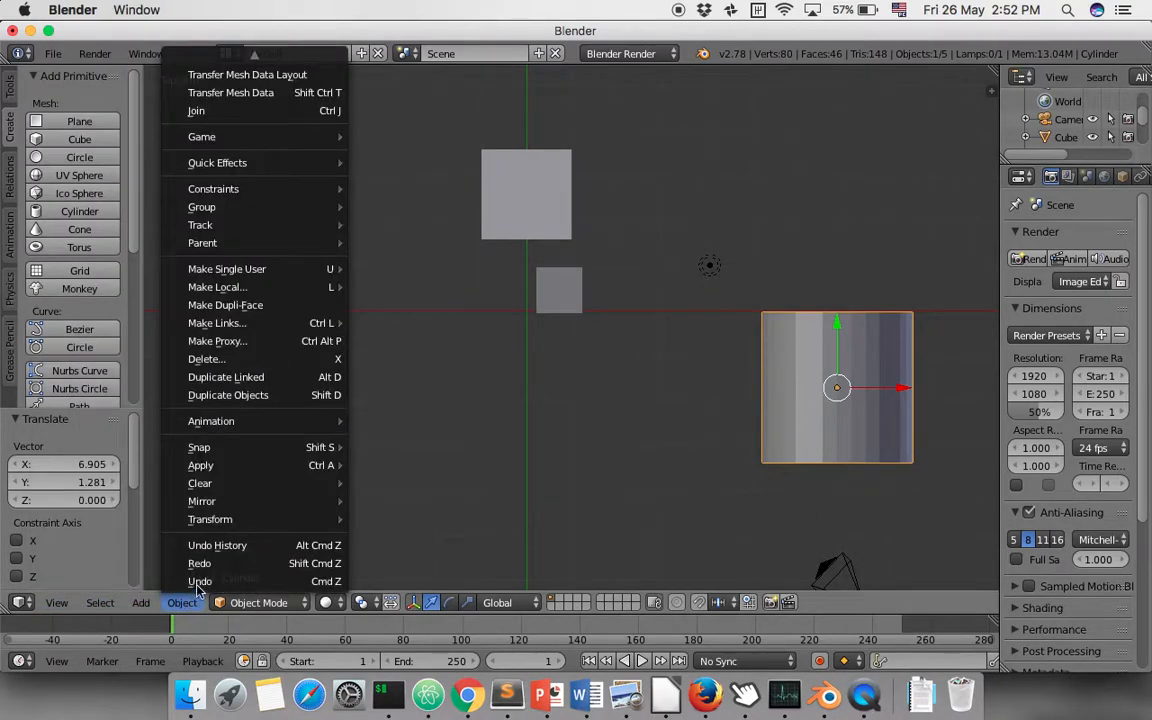
{"action": "mouse_move", "coordinate": [262, 483]}
{"action": "left_click", "coordinate": [415, 485]}
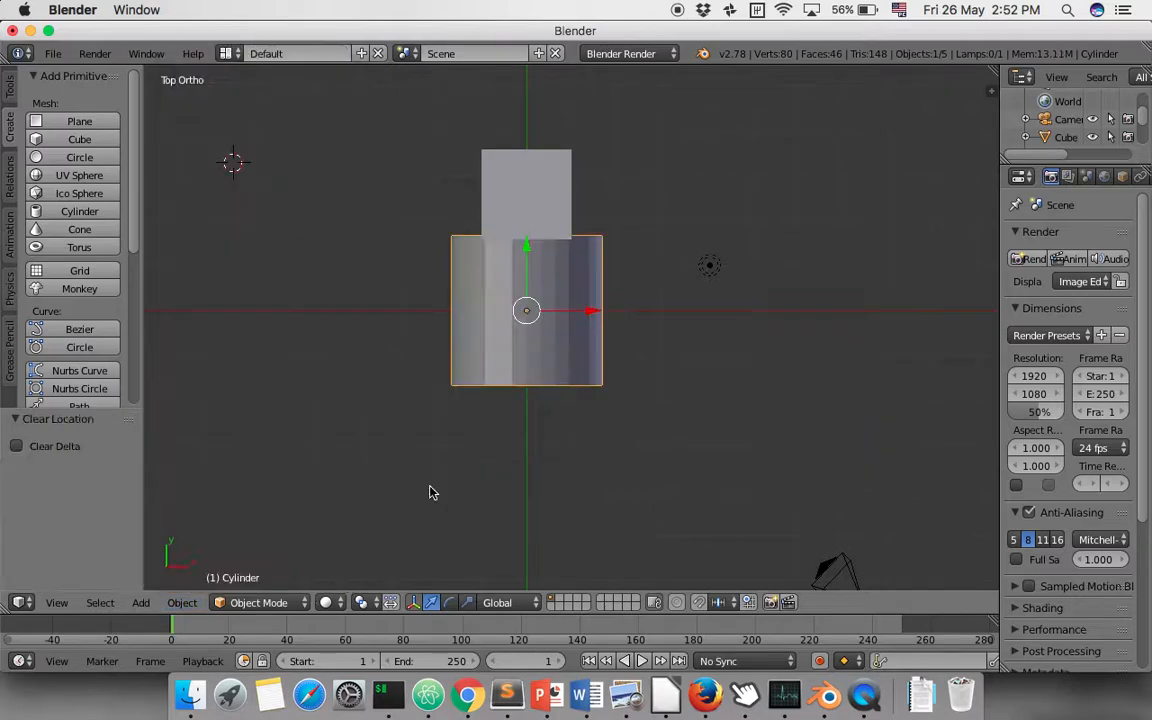
{"action": "left_click_drag", "start_coordinate": [525, 249], "coordinate": [540, 376]}
{"action": "middle_click_drag", "start_coordinate": [635, 396], "coordinate": [532, 266]}
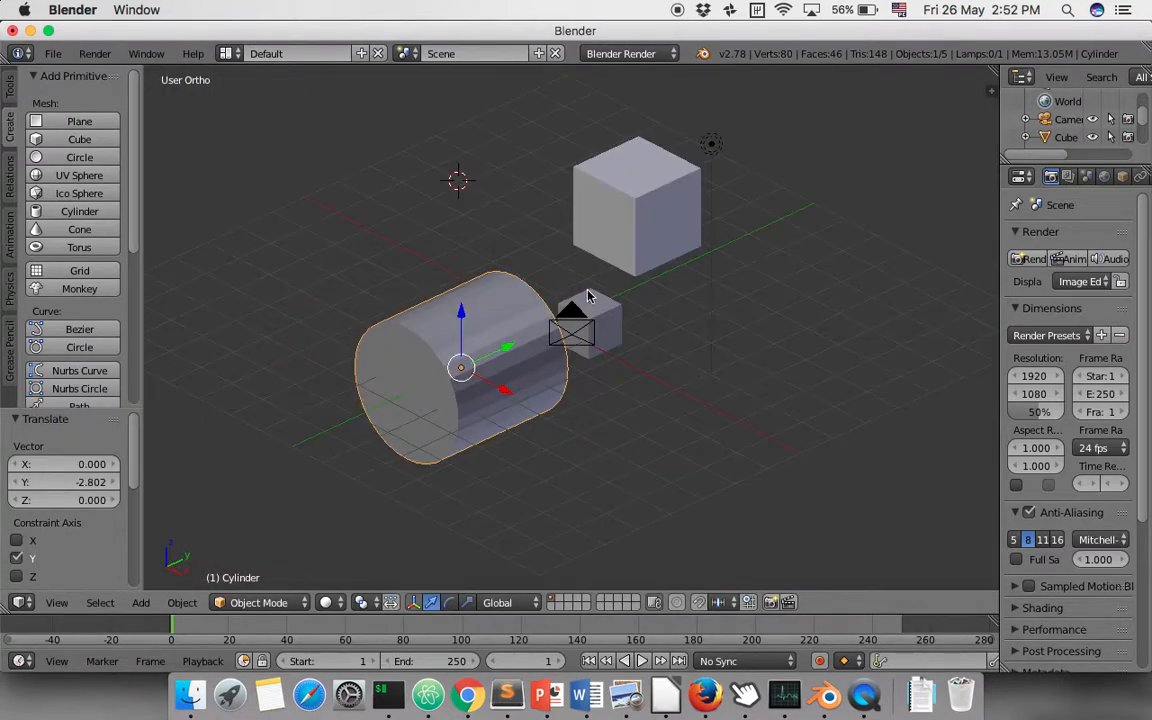
{"action": "key", "text": "a"}
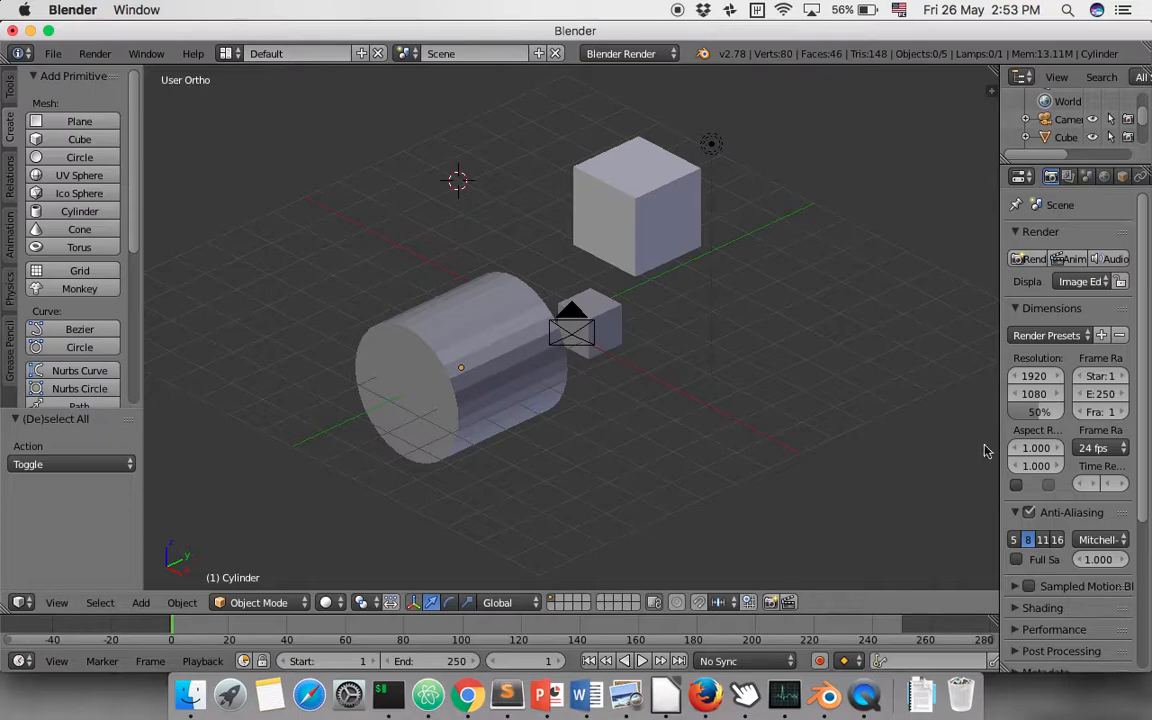
Step: Widen the outliner and properties area and make the outliner taller to show the whole object list
{"action": "left_click_drag", "start_coordinate": [1101, 163], "coordinate": [1101, 216]}
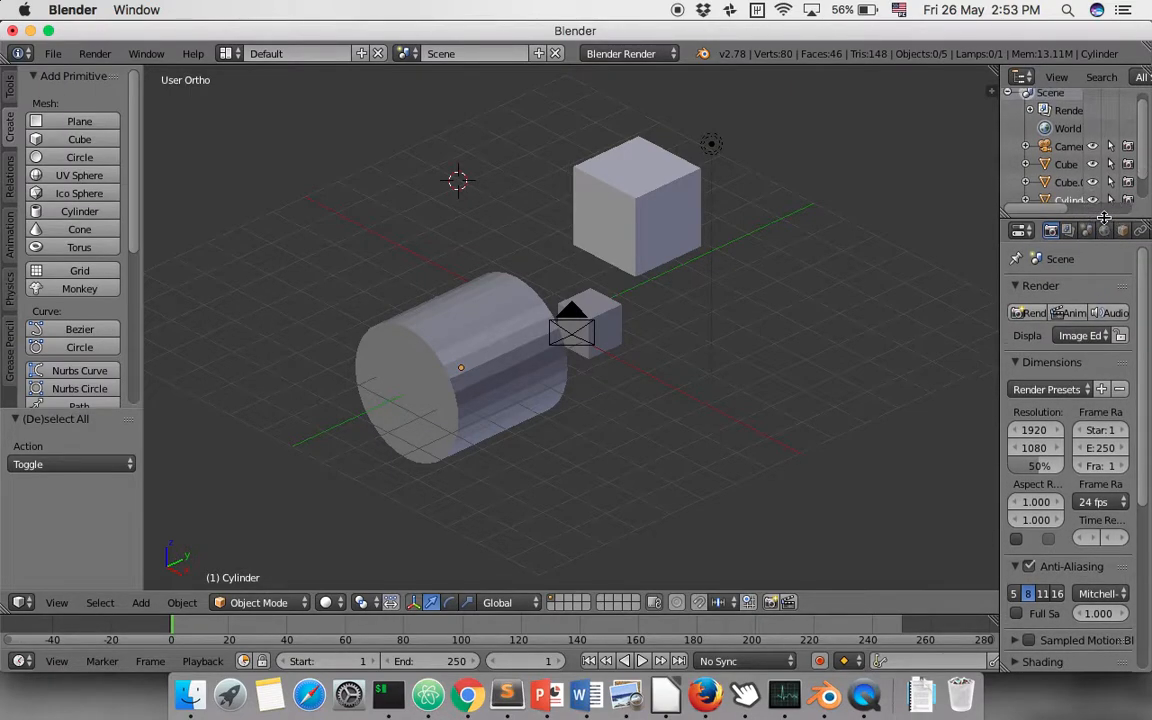
{"action": "left_click_drag", "start_coordinate": [1001, 185], "coordinate": [862, 182]}
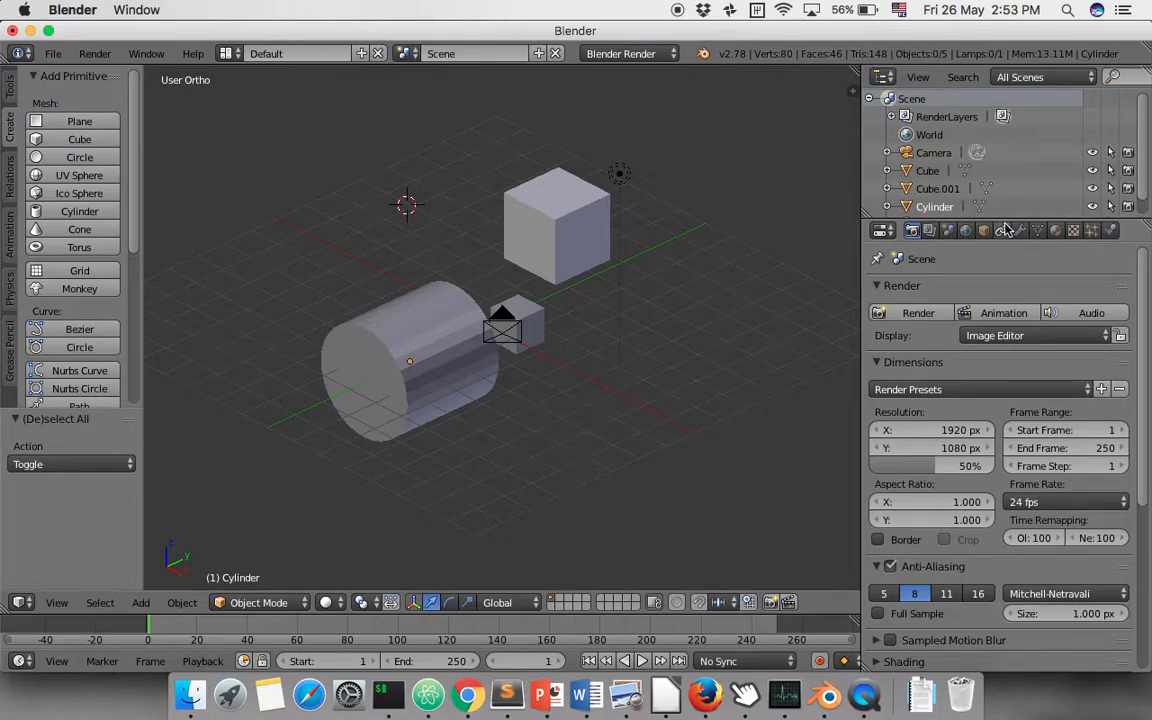
{"action": "left_click_drag", "start_coordinate": [1012, 217], "coordinate": [1014, 286]}
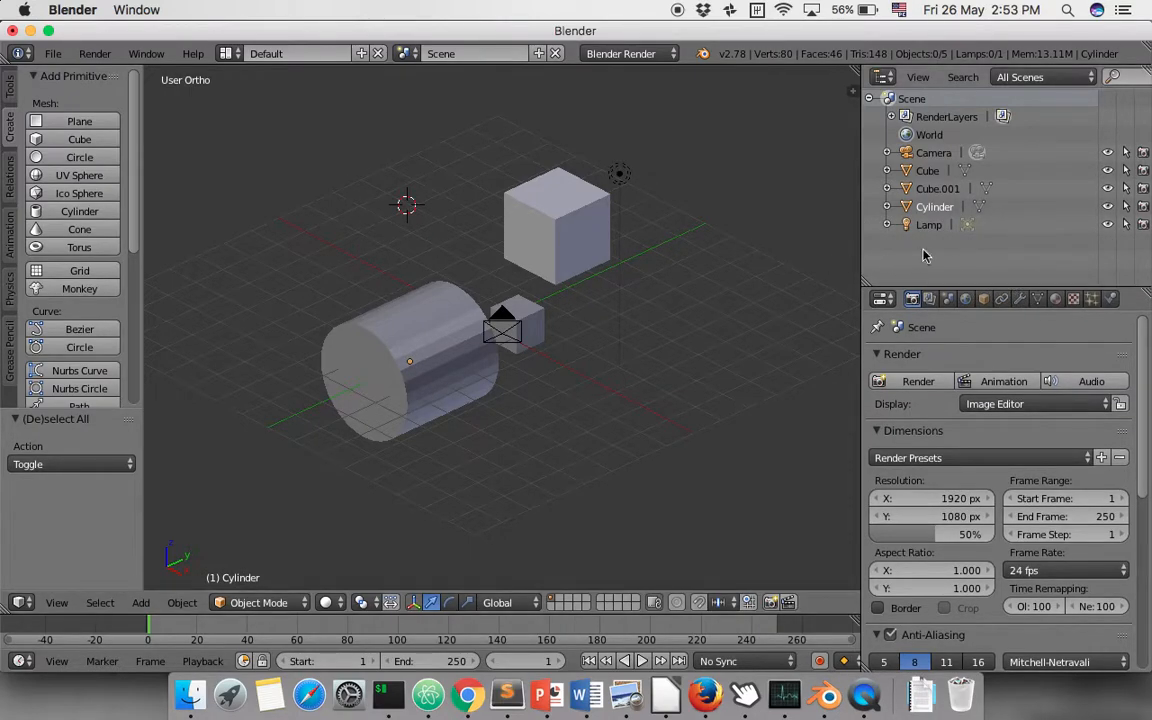
Step: Select Cube.001, Cube, Camera and Cube.001 again in turn from the outliner's object list
{"action": "left_click", "coordinate": [940, 189]}
{"action": "left_click", "coordinate": [928, 171]}
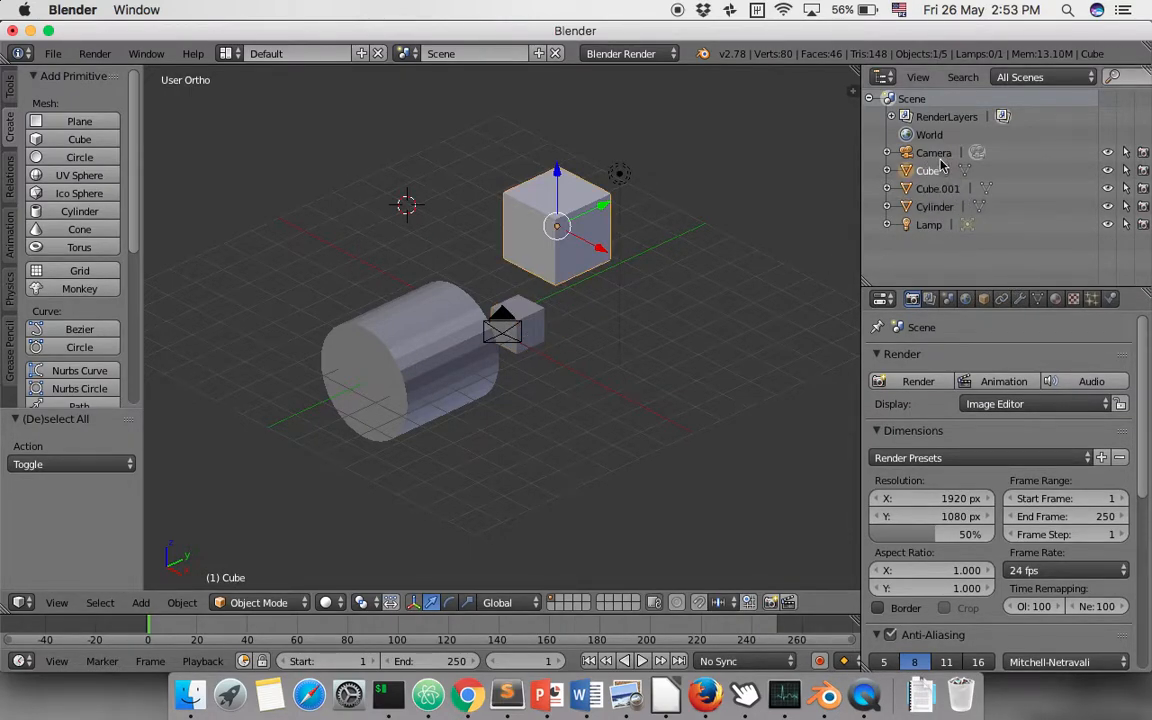
{"action": "left_click", "coordinate": [933, 153]}
{"action": "left_click", "coordinate": [936, 188]}
Step: Rename the Cube object in the outliner as cubo 2
{"action": "double_click", "coordinate": [931, 171]}
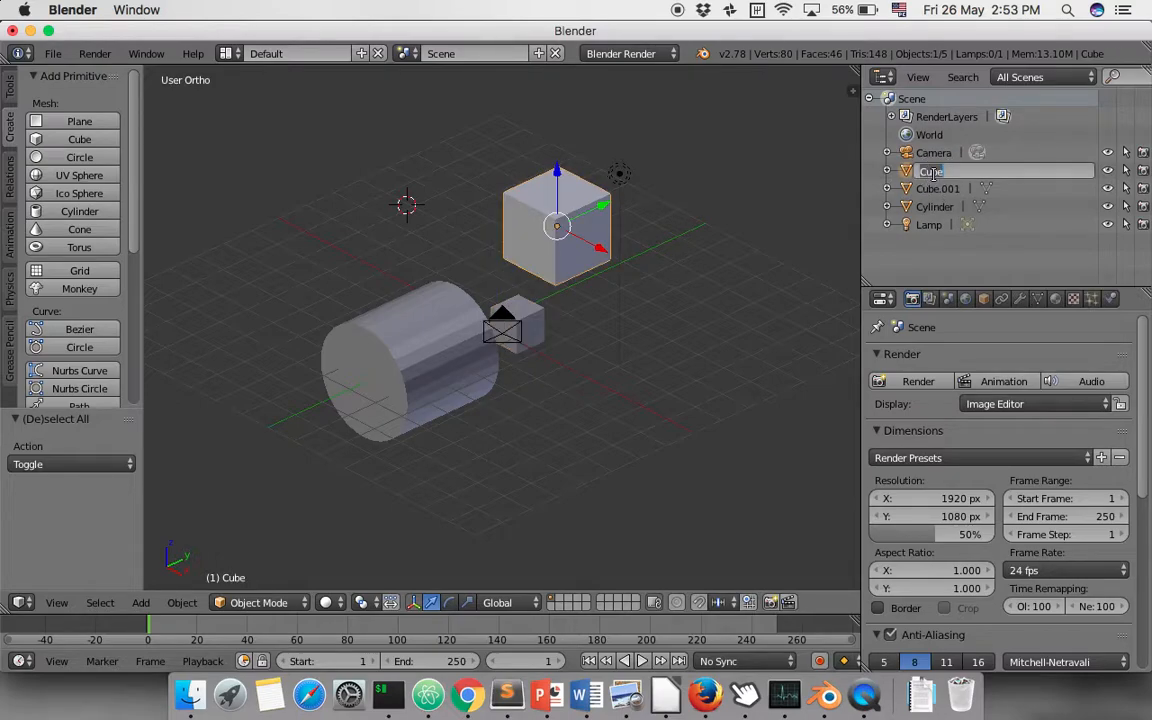
{"action": "type", "text": "cubo 2"}
{"action": "key", "text": "Return"}
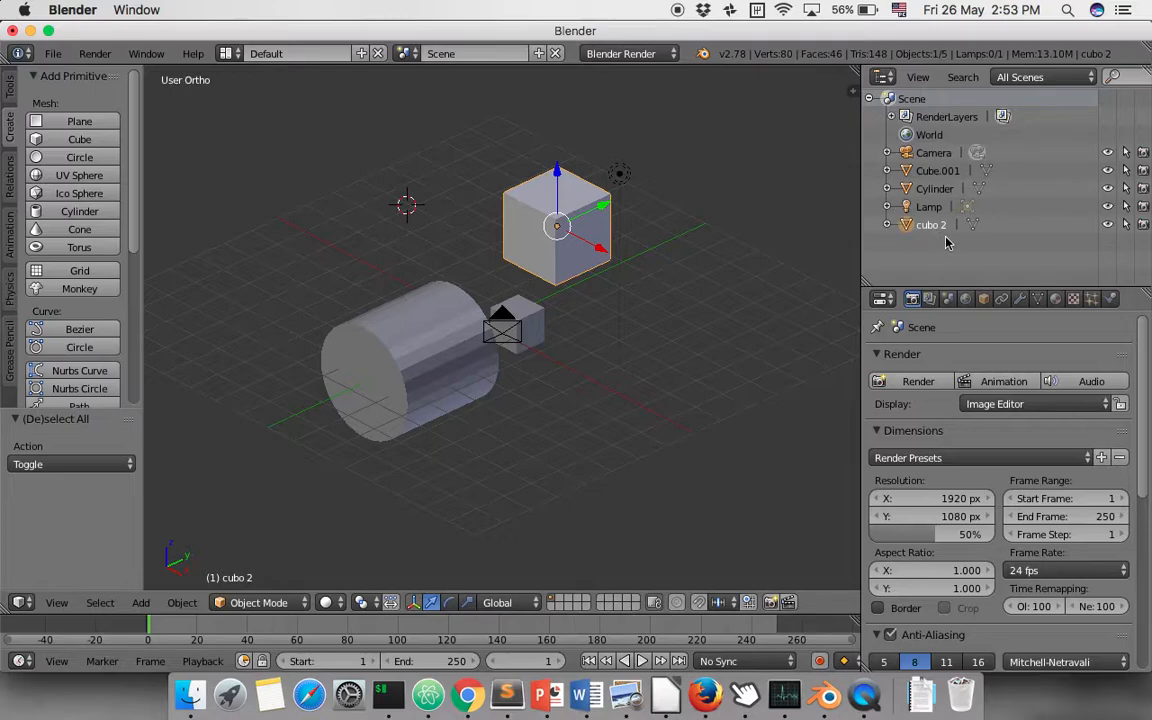
Step: Select the camera in the outliner, look at the scene through it, and return to the angled view
{"action": "left_click", "coordinate": [936, 155]}
{"action": "middle_click_drag", "start_coordinate": [519, 294], "coordinate": [628, 311]}
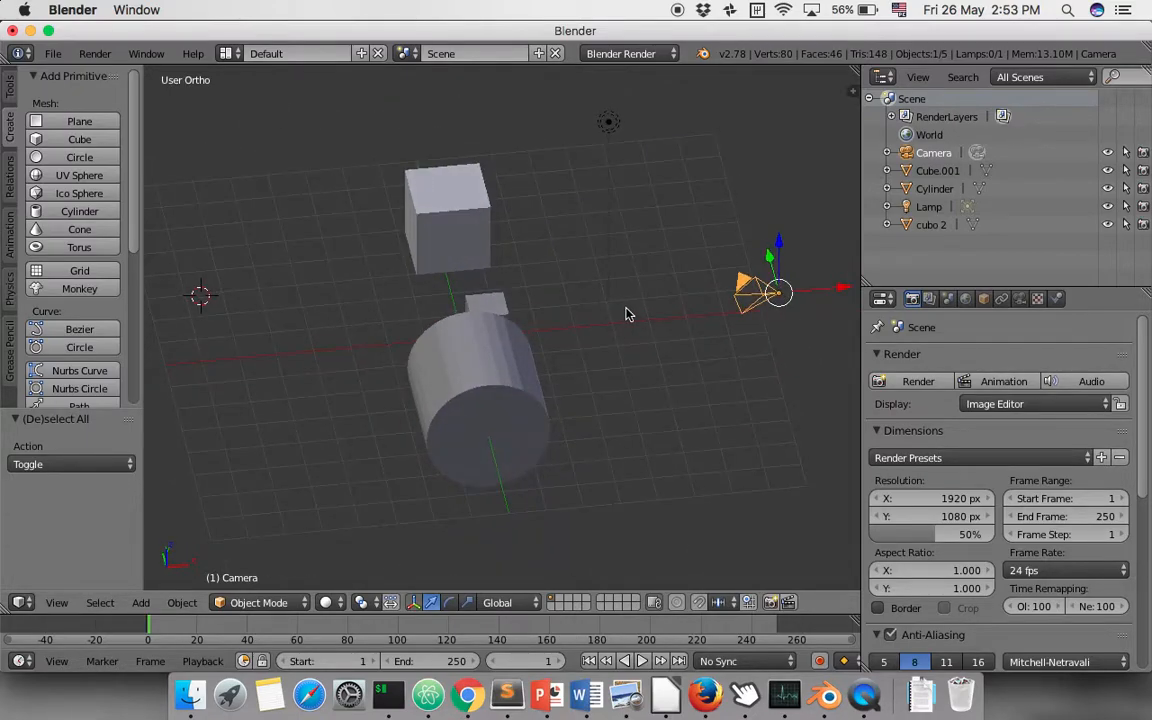
{"action": "key", "text": "KP_0"}
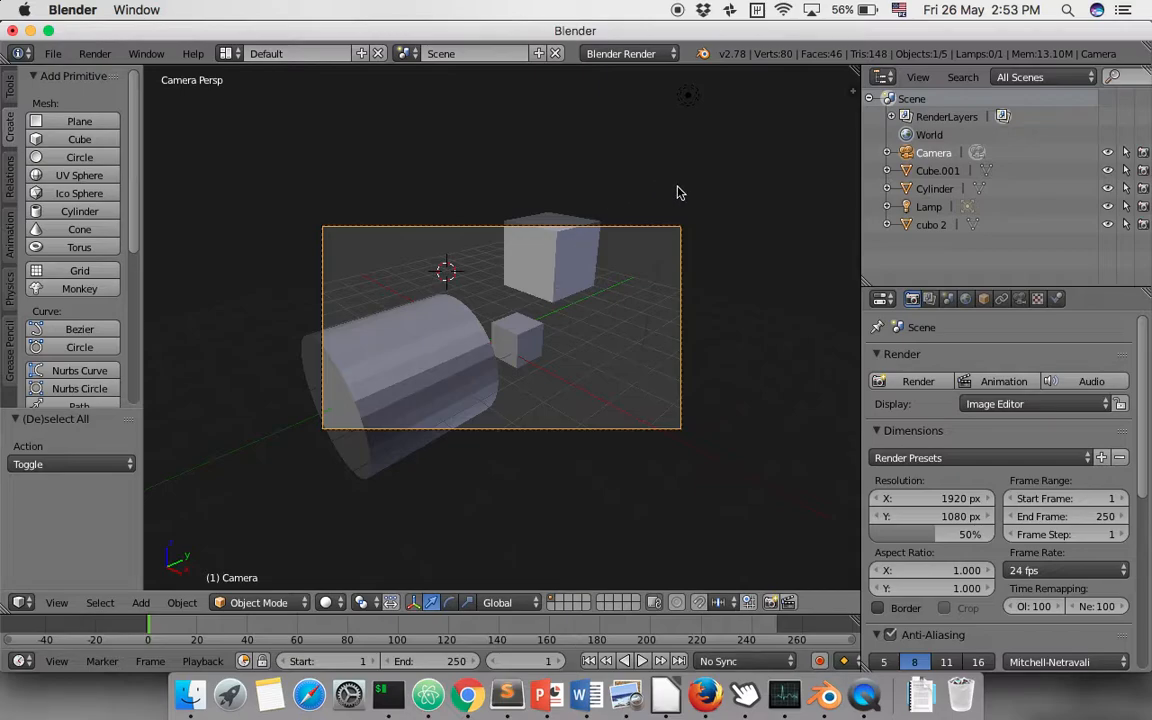
{"action": "key", "text": "KP_0"}
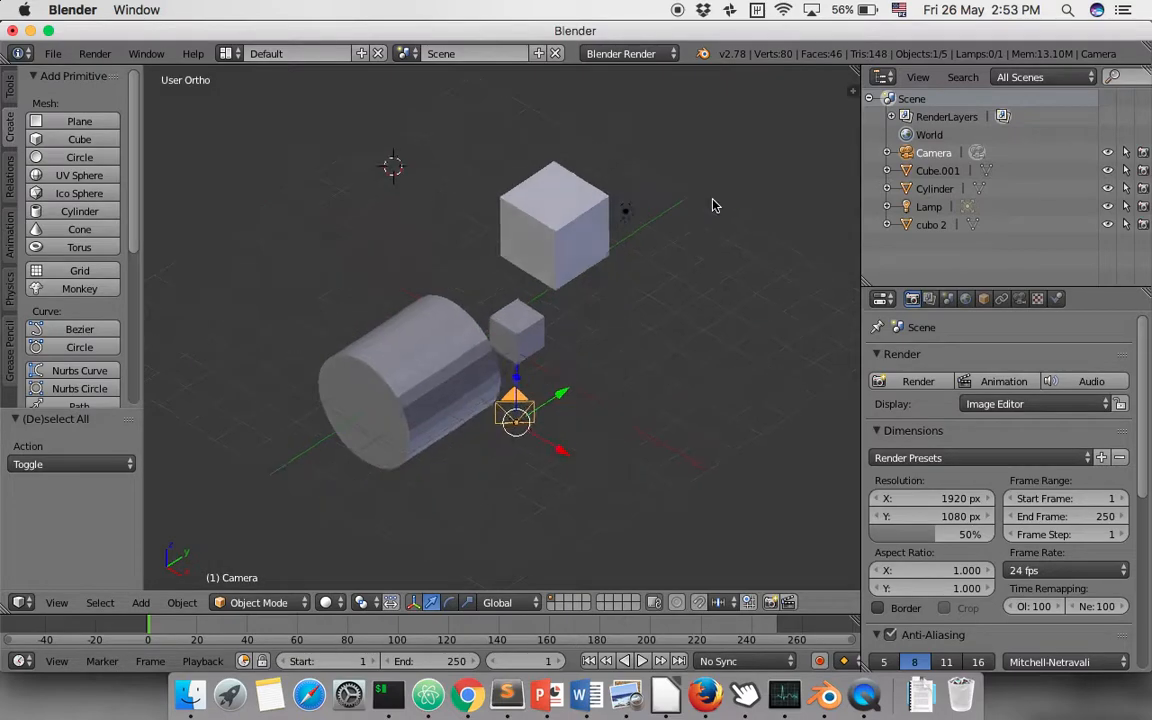
Step: Select the lamp in the outliner, and select objects in turn directly in the 3D view, ending with cubo 2
{"action": "left_click", "coordinate": [957, 210]}
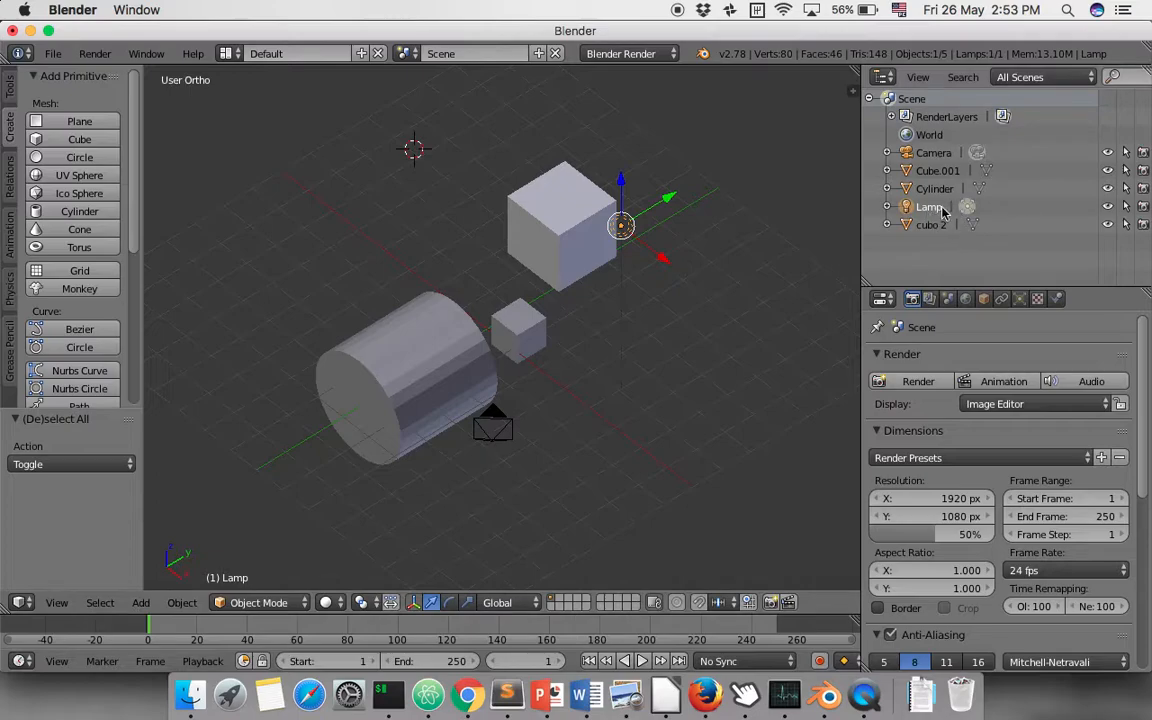
{"action": "middle_click_drag", "start_coordinate": [496, 270], "coordinate": [653, 195]}
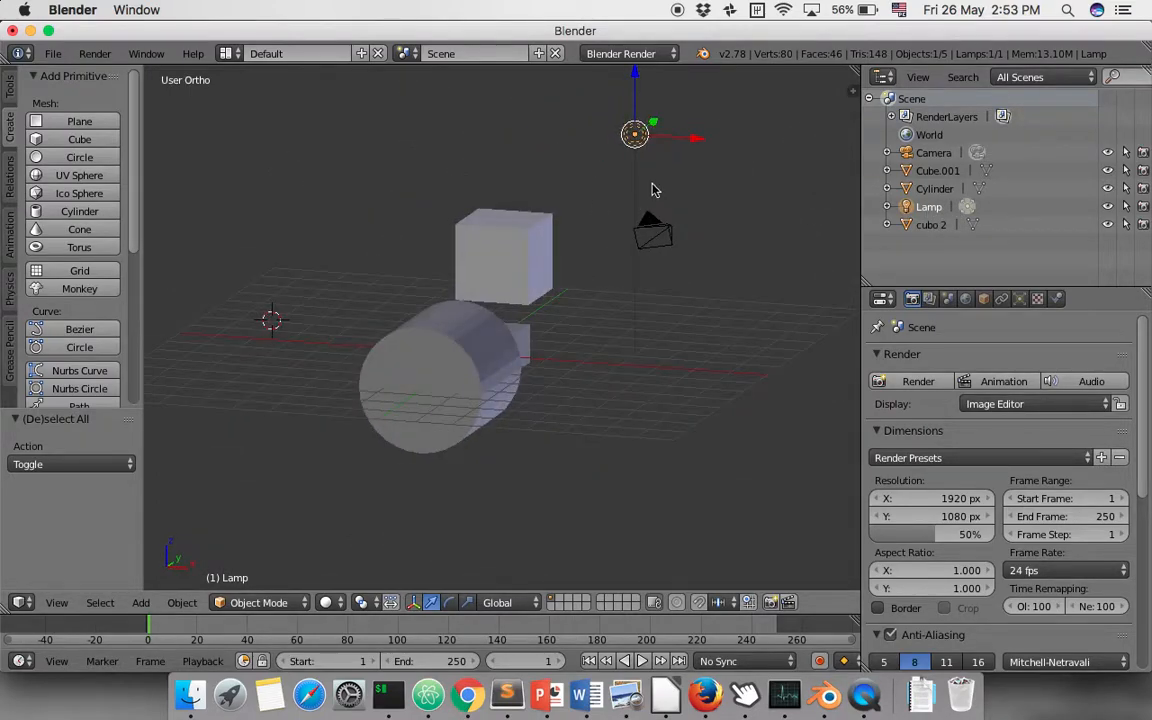
{"action": "right_click_drag", "start_coordinate": [580, 236], "coordinate": [617, 231]}
{"action": "right_click", "coordinate": [617, 231]}
{"action": "middle_click_drag", "start_coordinate": [600, 250], "coordinate": [453, 314]}
{"action": "right_click", "coordinate": [453, 314]}
{"action": "right_click", "coordinate": [535, 325]}
{"action": "right_click", "coordinate": [556, 232]}
{"action": "right_click", "coordinate": [410, 292]}
{"action": "right_click", "coordinate": [525, 340]}
{"action": "right_click", "coordinate": [609, 259]}
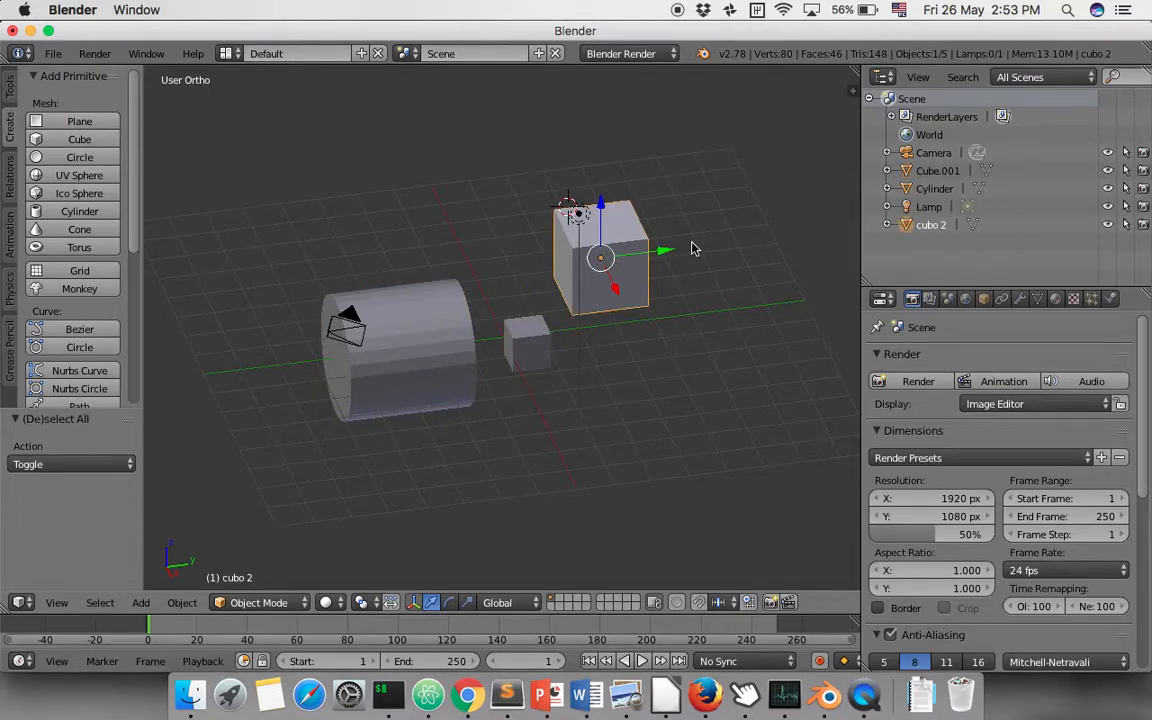
Step: Place the 3D cursor beyond cubo 2 and look through the render layer, object, world, mesh data, modifier and render properties
{"action": "left_click", "coordinate": [738, 247]}
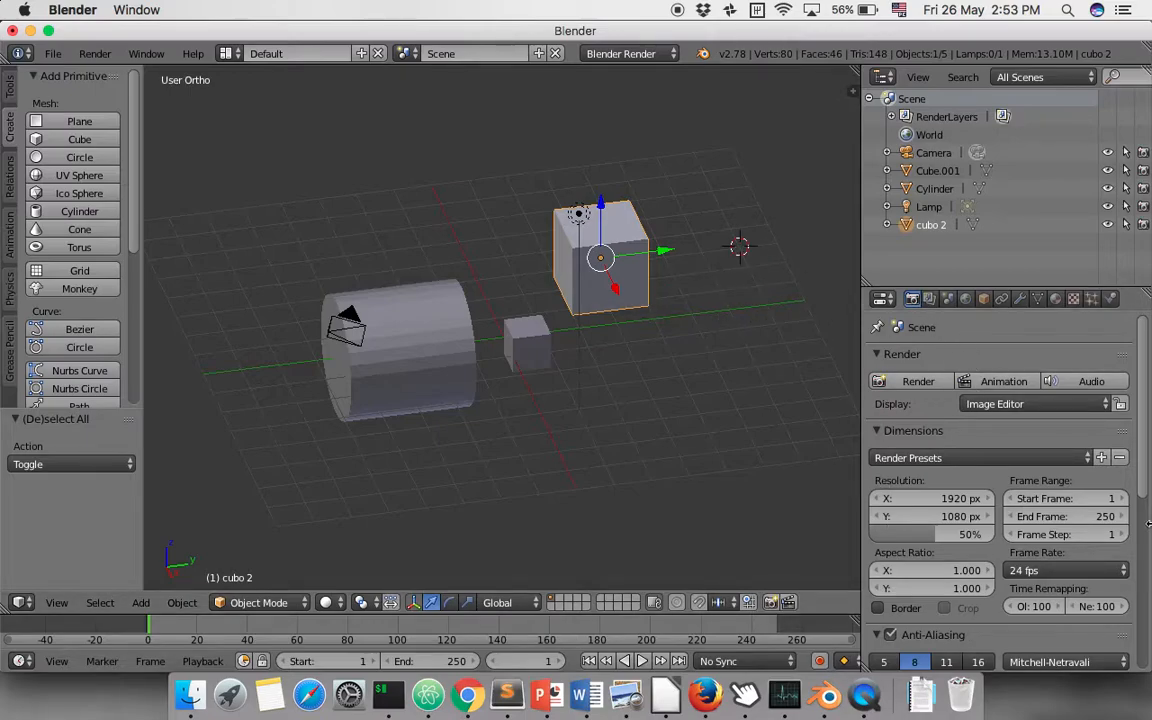
{"action": "left_click", "coordinate": [930, 299]}
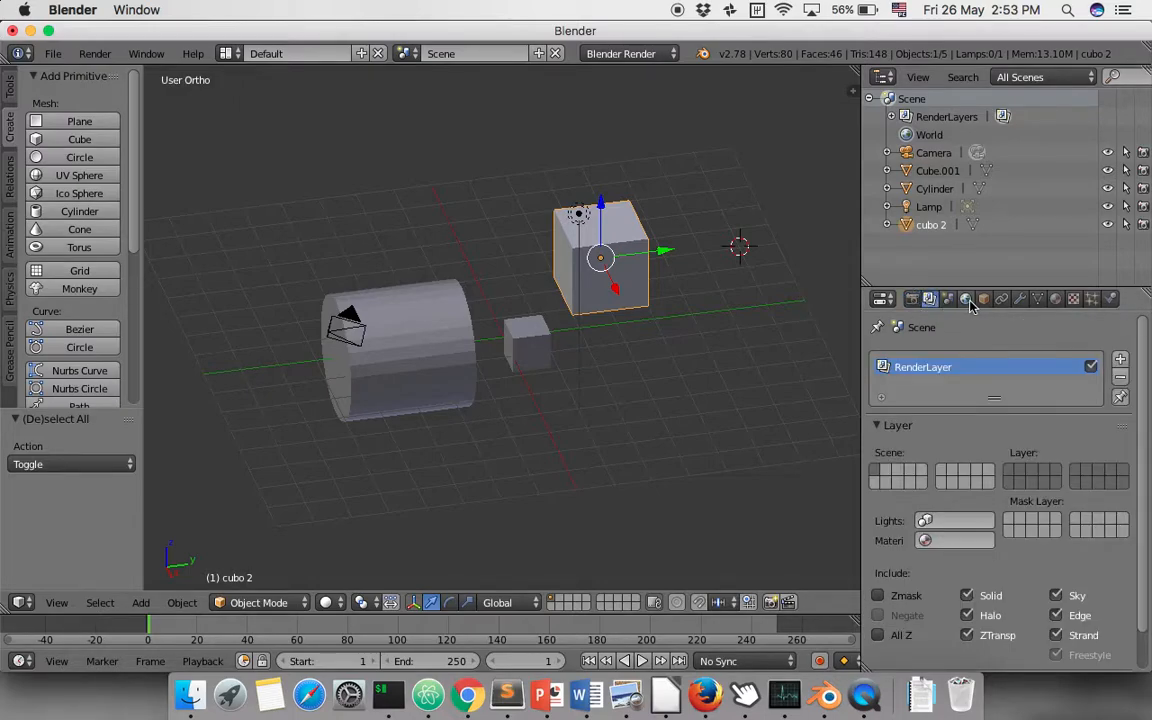
{"action": "left_click", "coordinate": [982, 300]}
{"action": "left_click", "coordinate": [965, 299]}
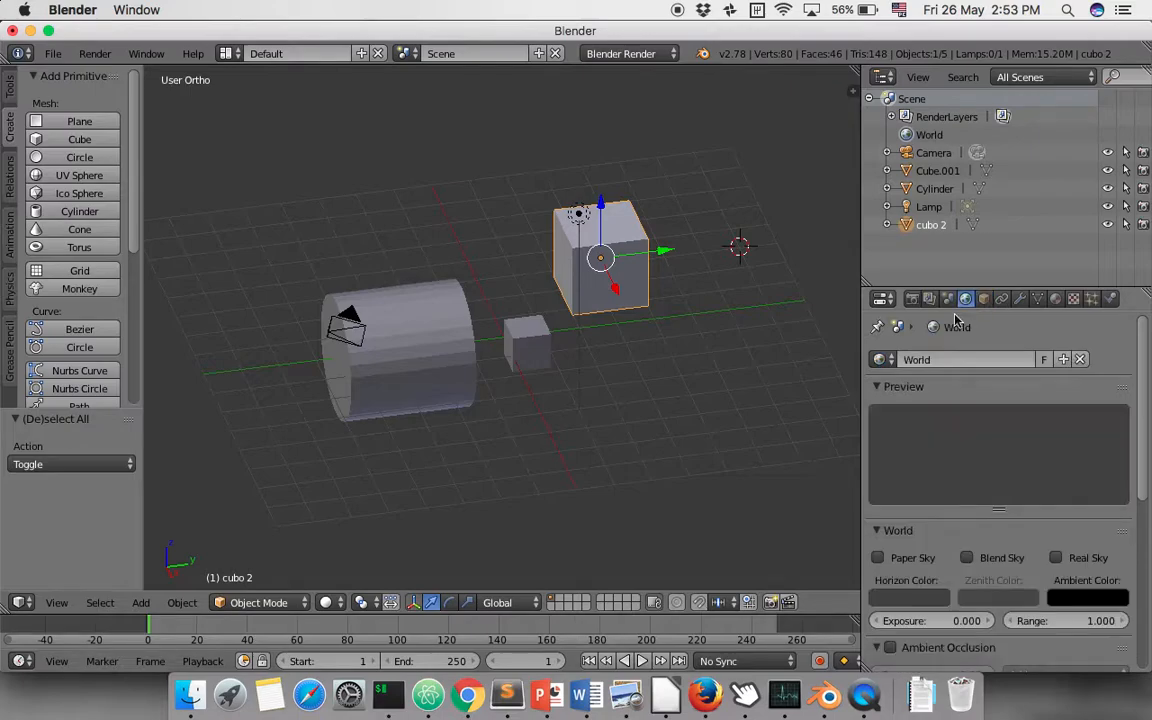
{"action": "left_click", "coordinate": [1038, 299]}
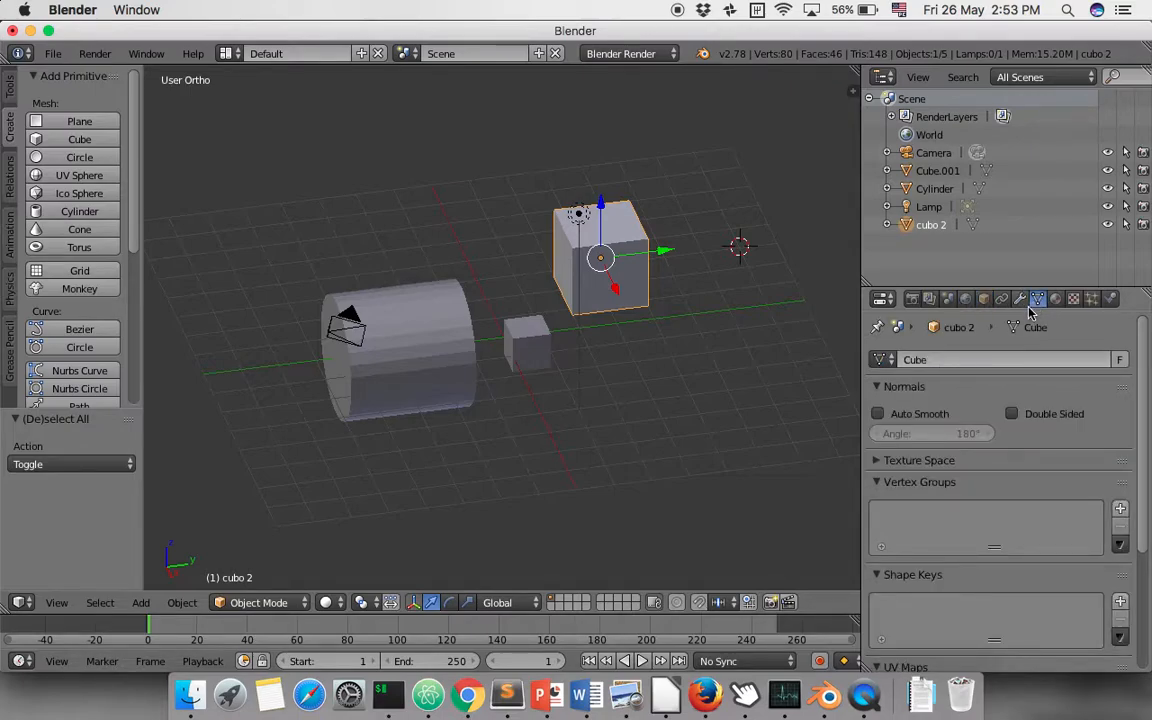
{"action": "left_click", "coordinate": [1020, 299]}
{"action": "left_click", "coordinate": [940, 361]}
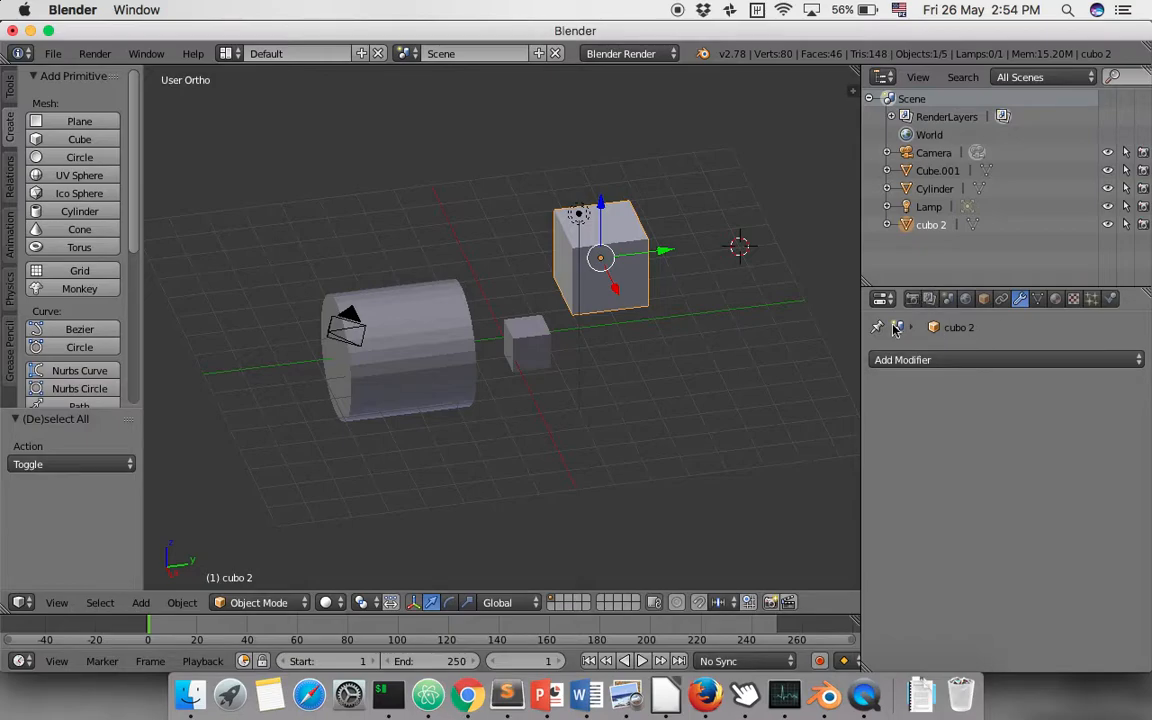
{"action": "left_click", "coordinate": [914, 300]}
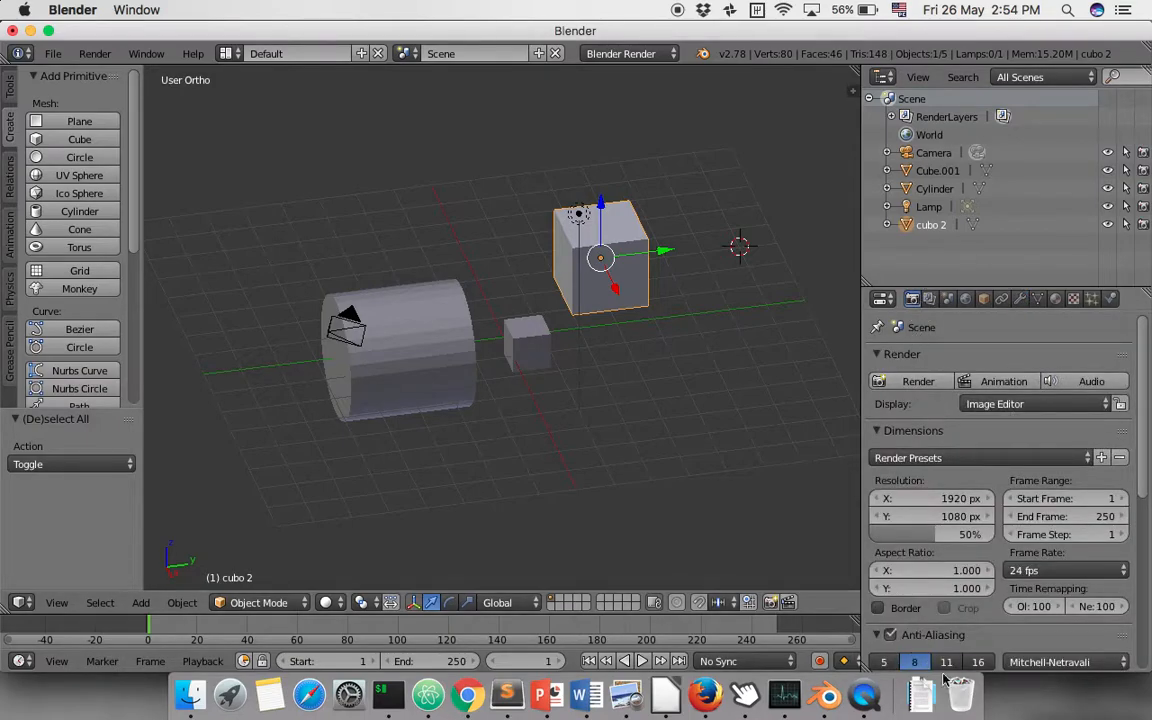
Step: Render the scene, close the render result, and compare it with the camera view before returning to the angled view
{"action": "left_click", "coordinate": [920, 384]}
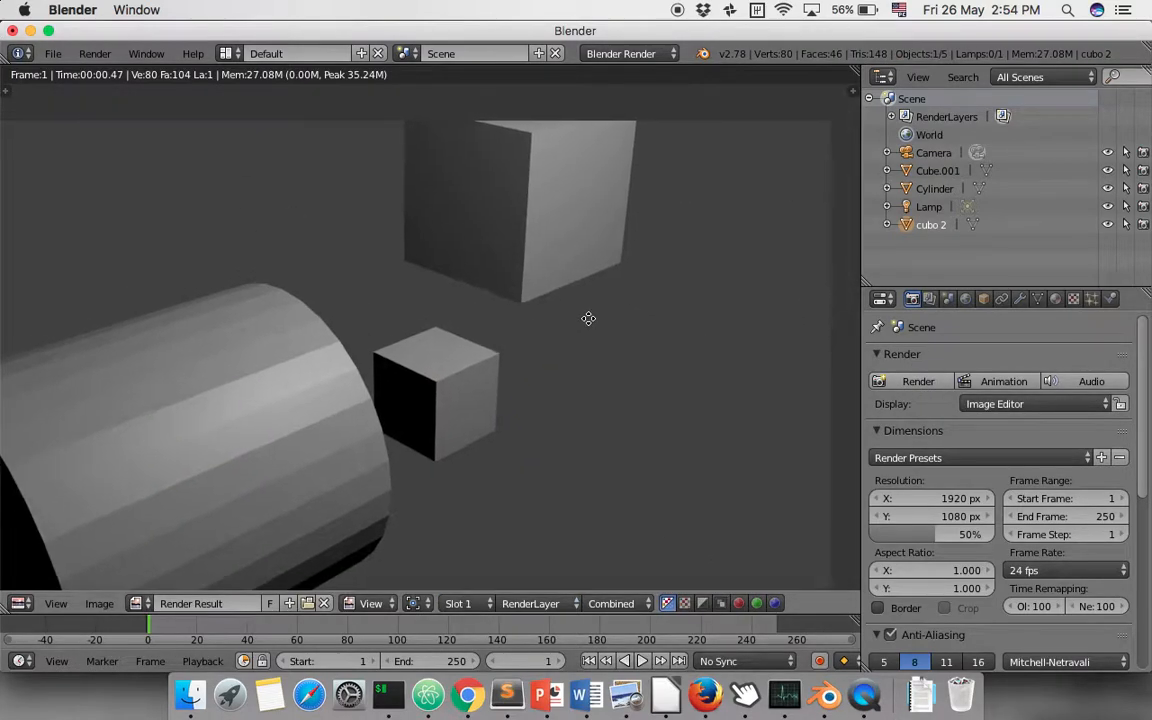
{"action": "key", "text": "Escape"}
{"action": "mouse_move", "coordinate": [629, 298]}
{"action": "middle_mouse_down"}
{"action": "mouse_move", "coordinate": [638, 303]}
{"action": "mouse_move", "coordinate": [625, 300]}
{"action": "middle_mouse_up"}
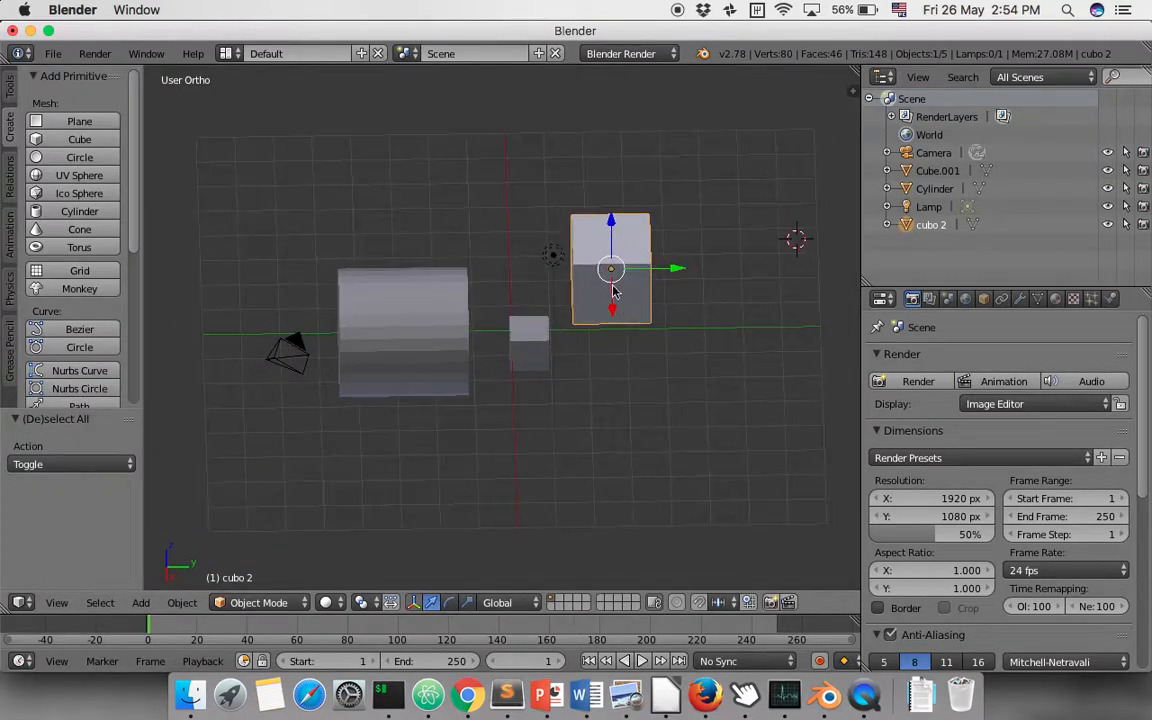
{"action": "key", "text": "KP_0"}
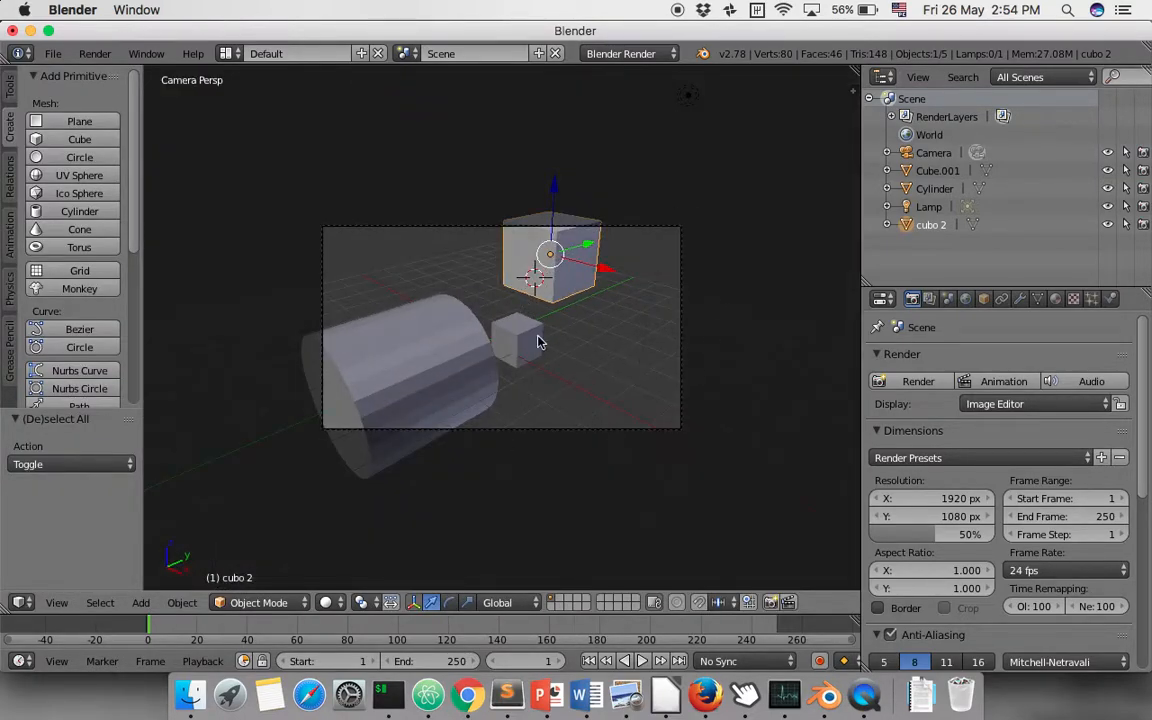
{"action": "left_click", "coordinate": [708, 237]}
{"action": "key", "text": "KP_0"}
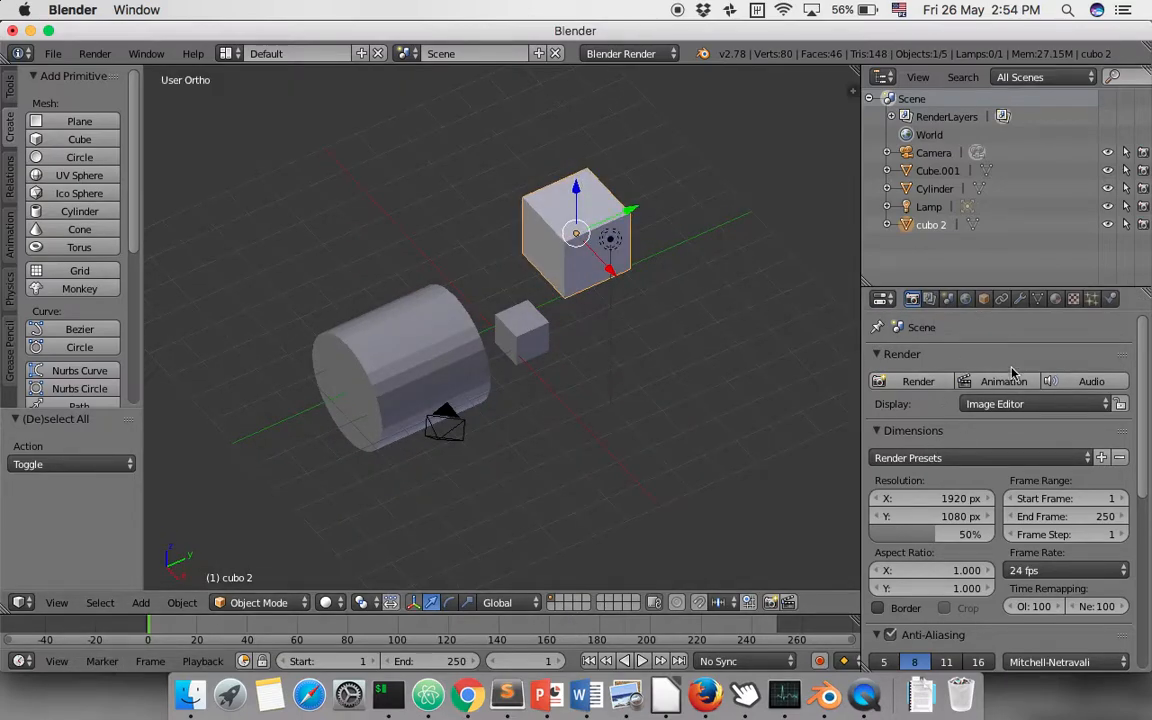
Step: Look over the render settings, switch to the right orthographic view, and deselect all objects
{"action": "scroll", "coordinate": [1030, 470], "scroll_direction": "down", "scroll_amount": 8}
{"action": "scroll", "coordinate": [1030, 470], "scroll_direction": "up", "scroll_amount": 8}
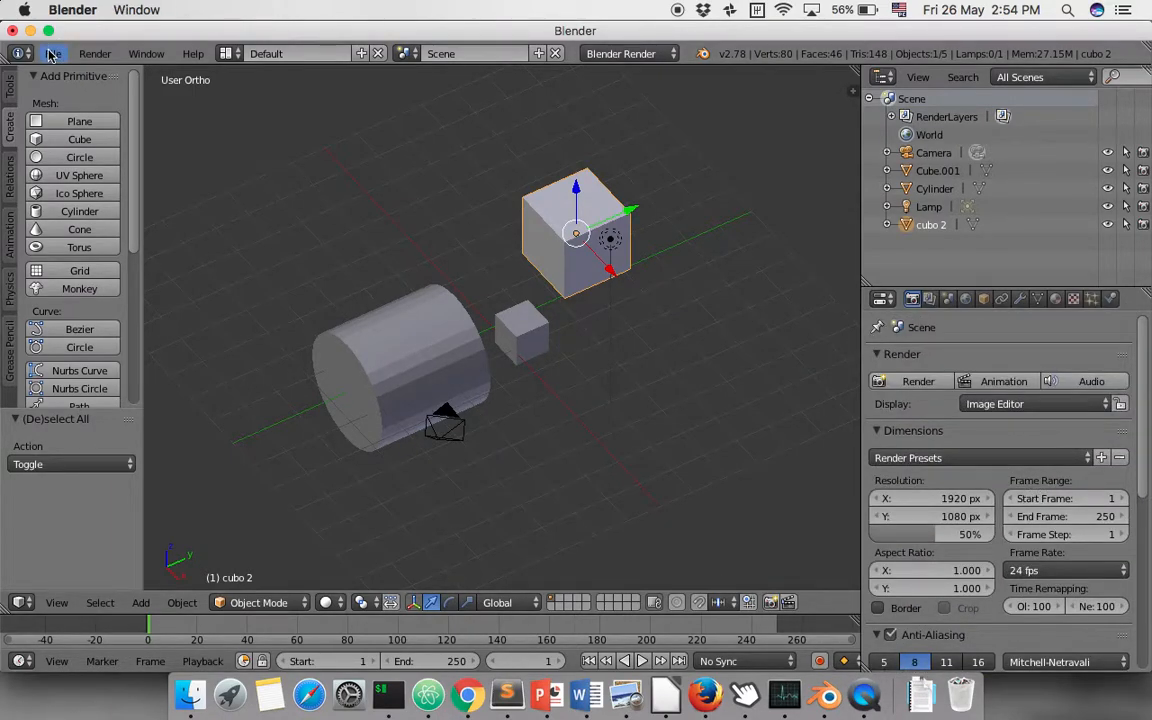
{"action": "key", "text": "KP_3"}
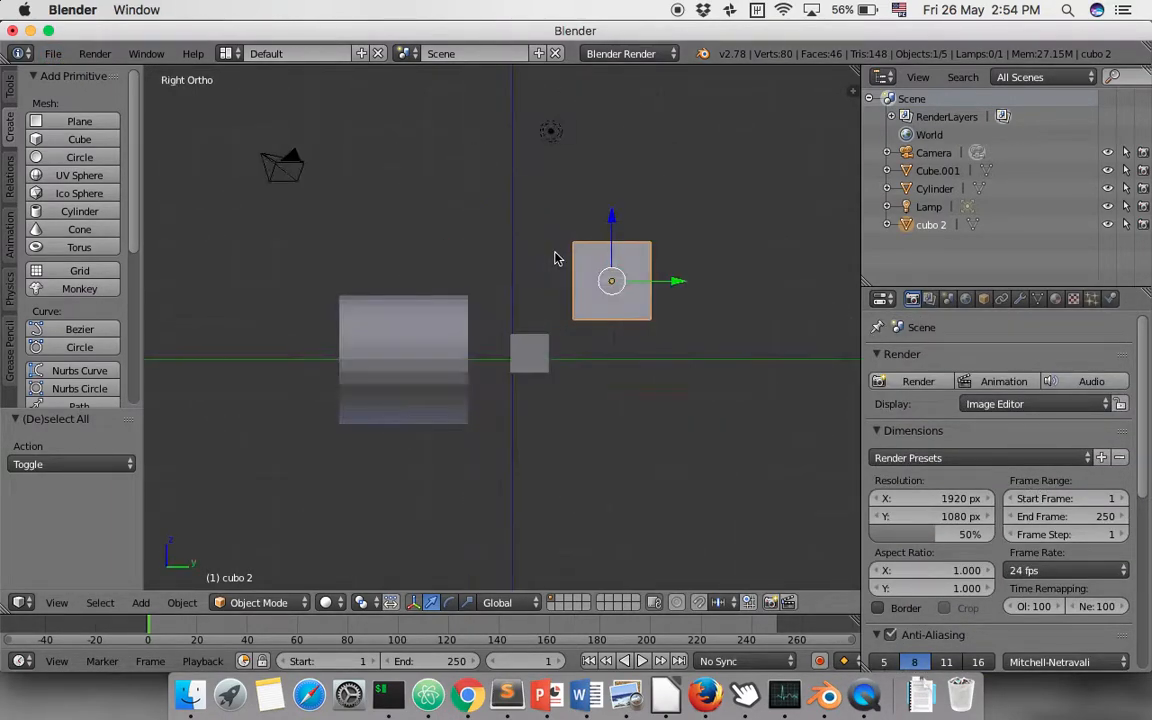
{"action": "key", "text": "a"}
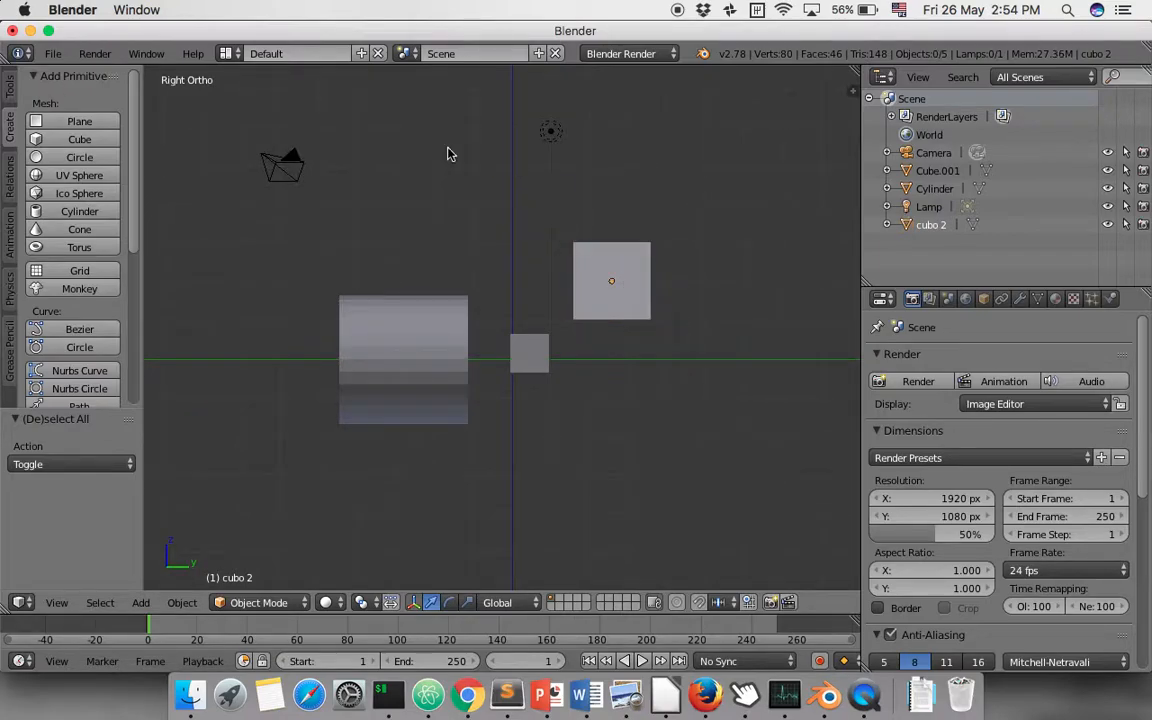
Step: Look over the import and export formats, open the Save As file browser, and leave it without saving
{"action": "left_click", "coordinate": [52, 53]}
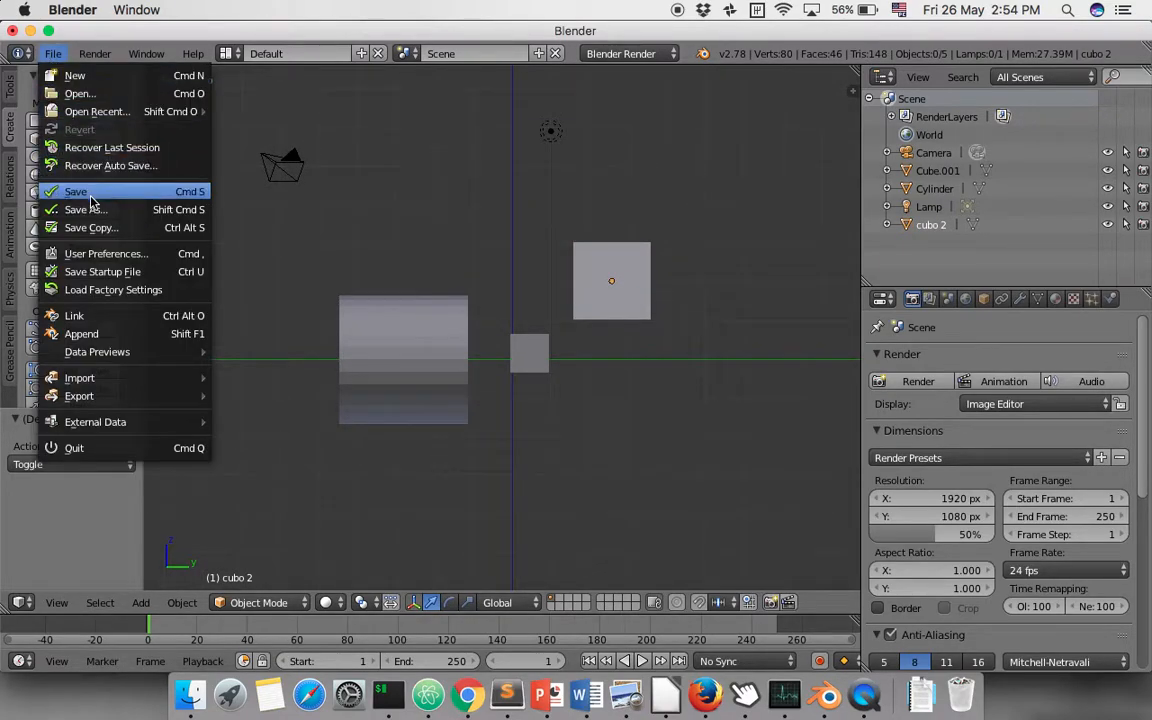
{"action": "mouse_move", "coordinate": [121, 385]}
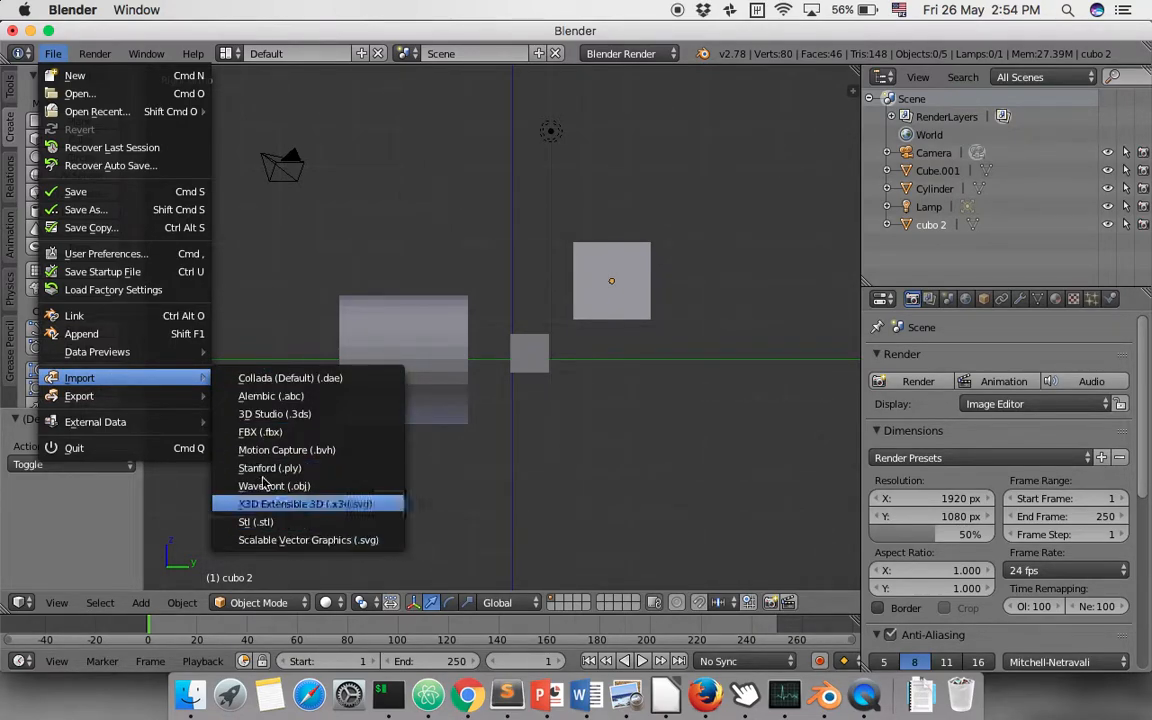
{"action": "mouse_move", "coordinate": [154, 396]}
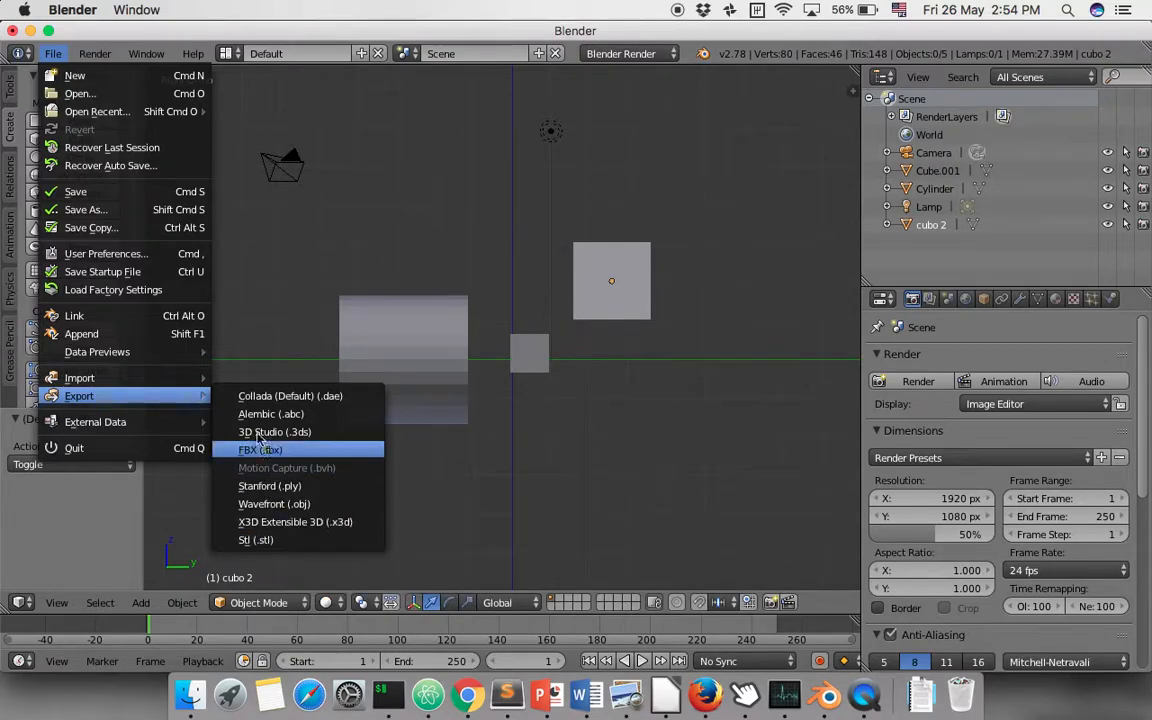
{"action": "left_click", "coordinate": [128, 216]}
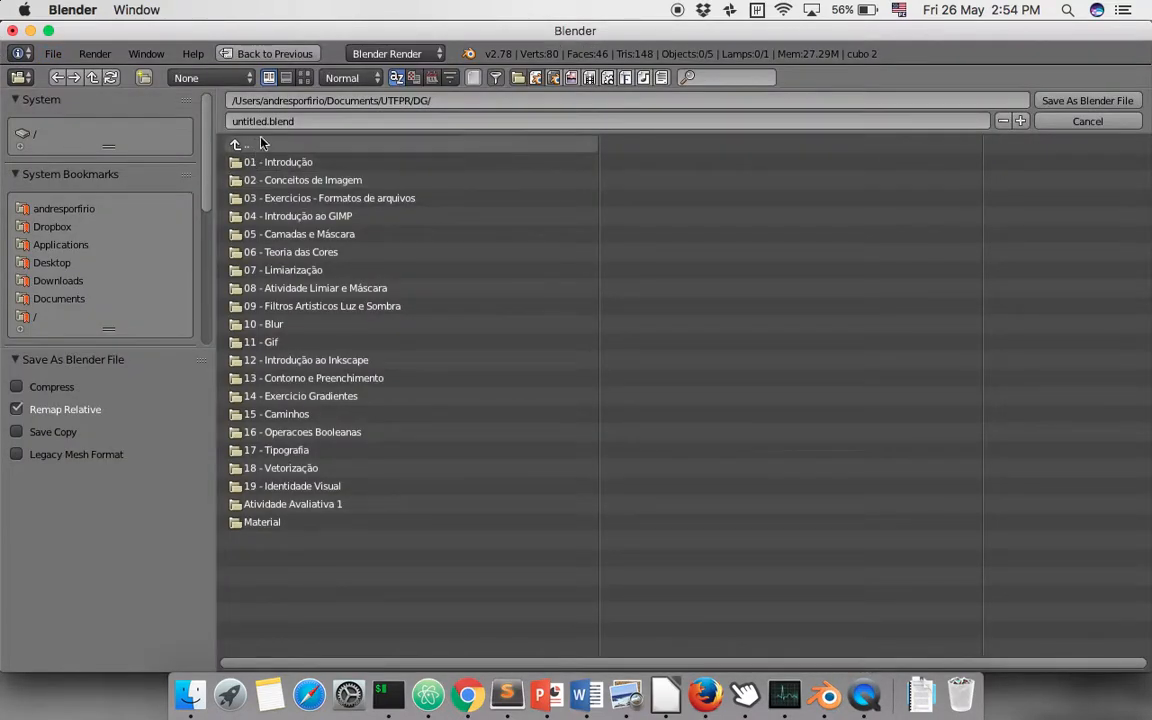
{"action": "left_click", "coordinate": [312, 122]}
{"action": "left_click", "coordinate": [1088, 121]}
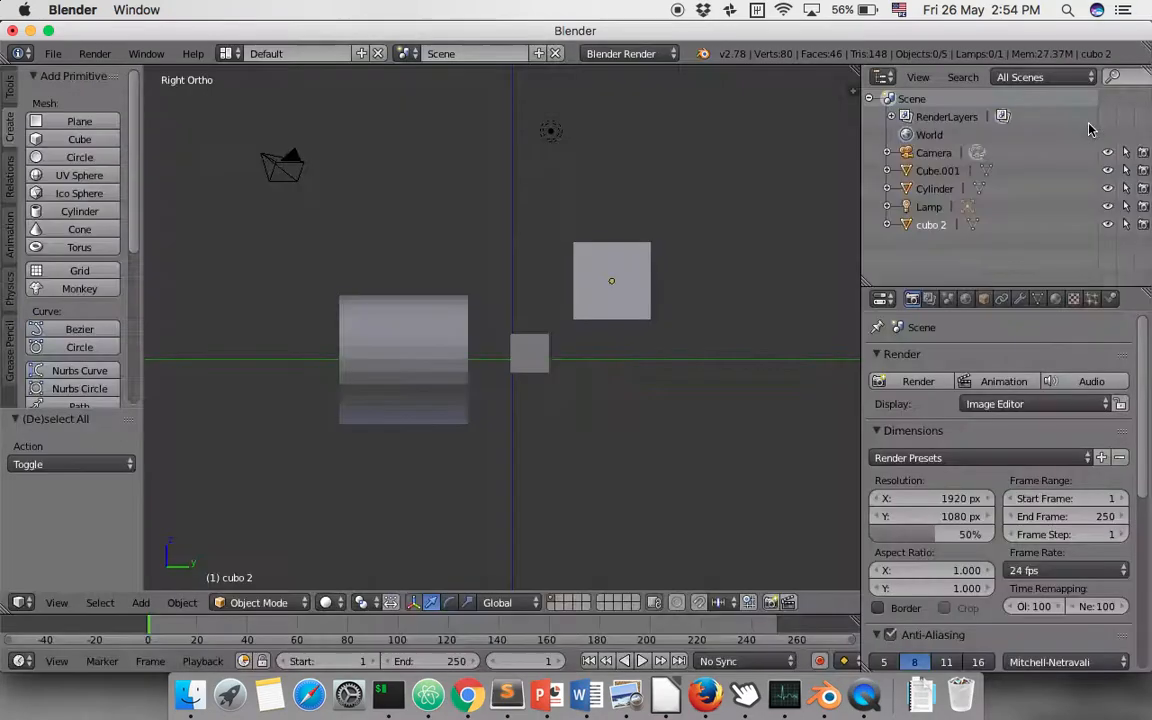
Step: From an angled view, select Camera, Cube.001, Cylinder, Camera again and Lamp in turn in the outliner
{"action": "middle_click_drag", "start_coordinate": [517, 318], "coordinate": [522, 290]}
{"action": "middle_click_drag", "start_coordinate": [327, 363], "coordinate": [395, 381]}
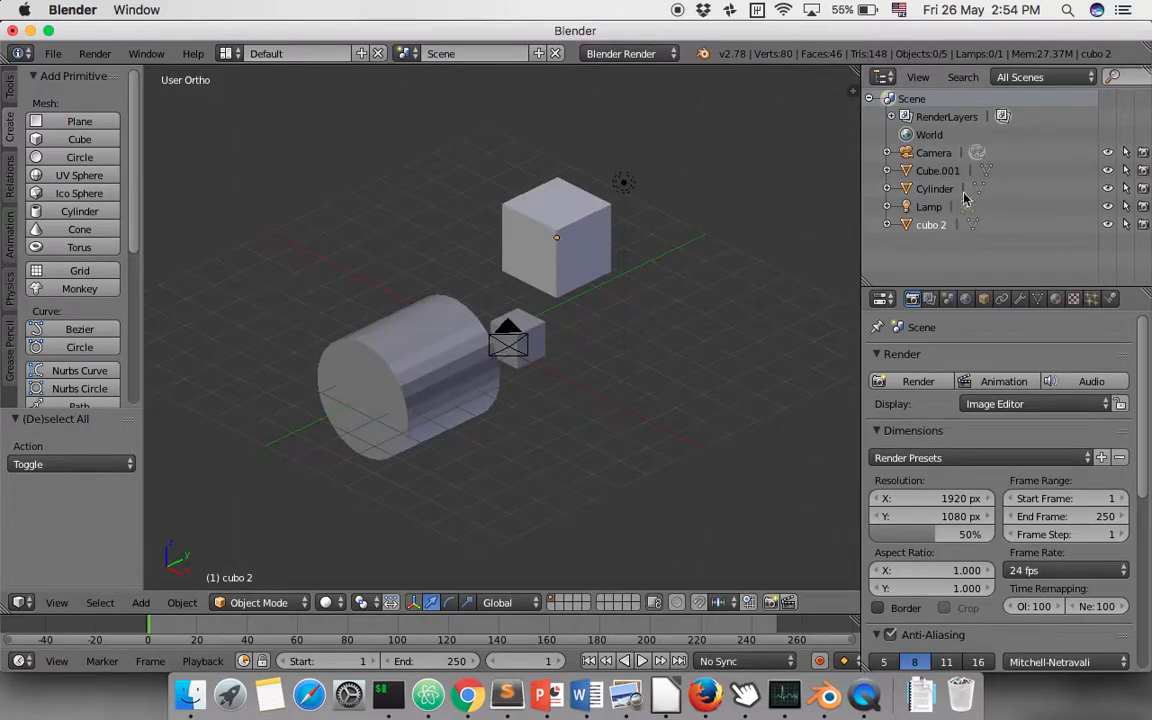
{"action": "left_click", "coordinate": [933, 152]}
{"action": "left_click", "coordinate": [937, 170]}
{"action": "left_click", "coordinate": [940, 190]}
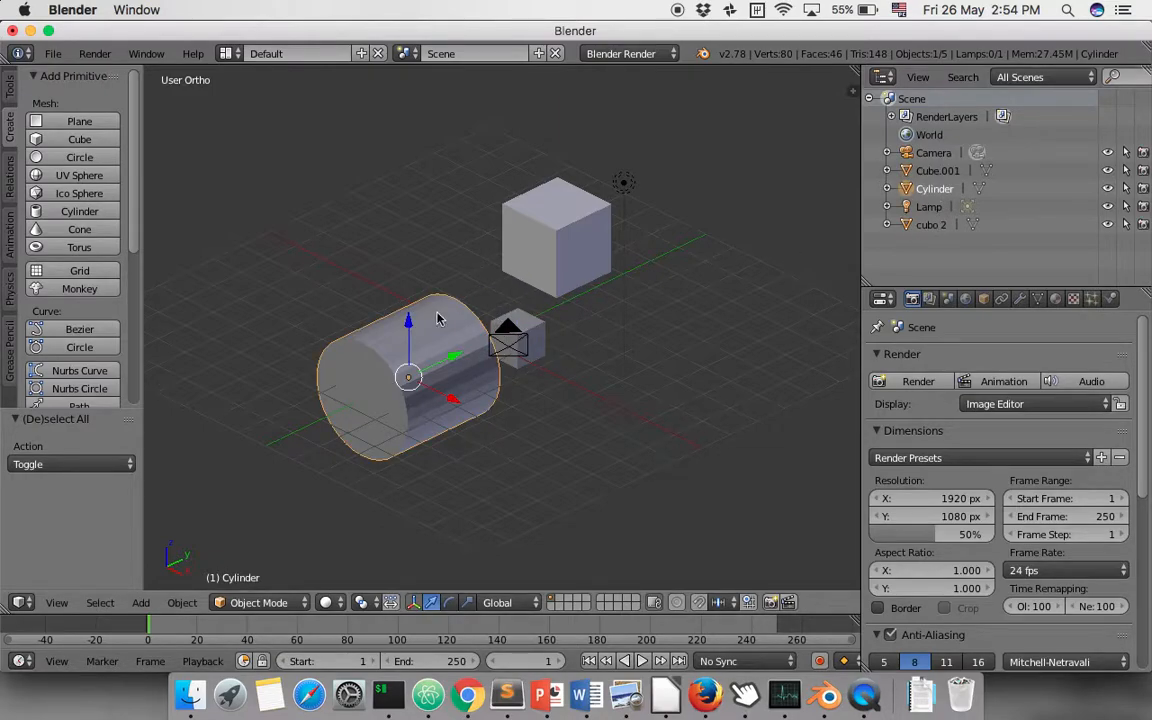
{"action": "left_click", "coordinate": [935, 152]}
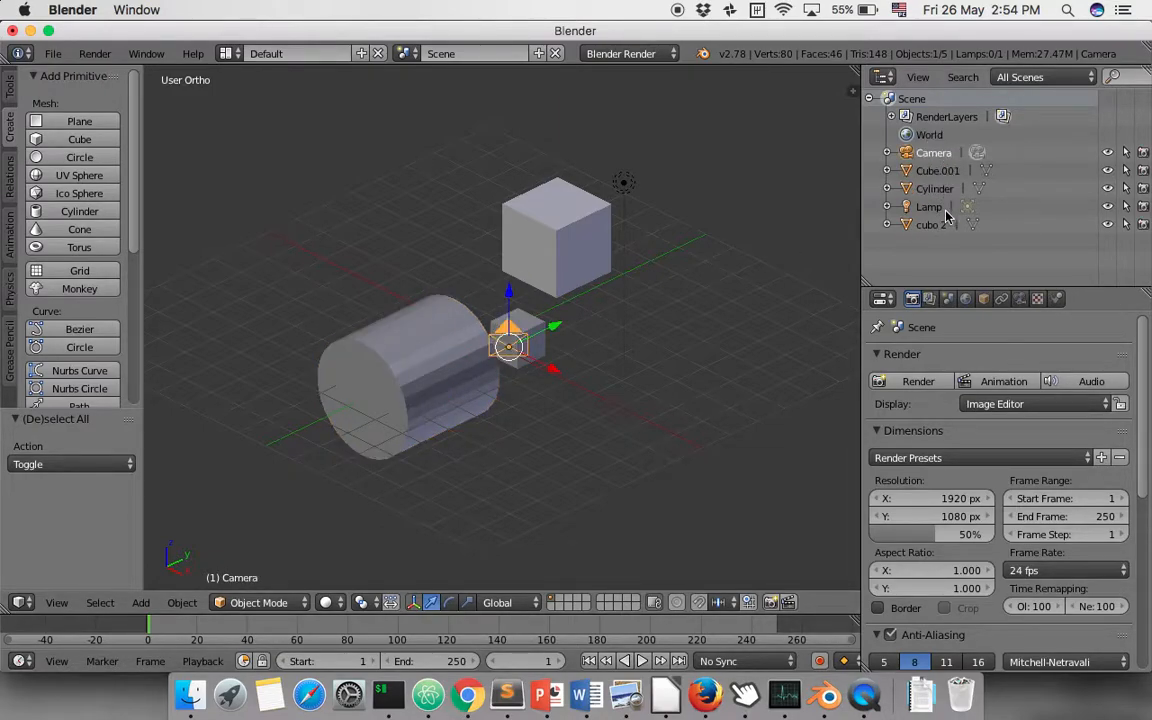
{"action": "left_click", "coordinate": [946, 210]}
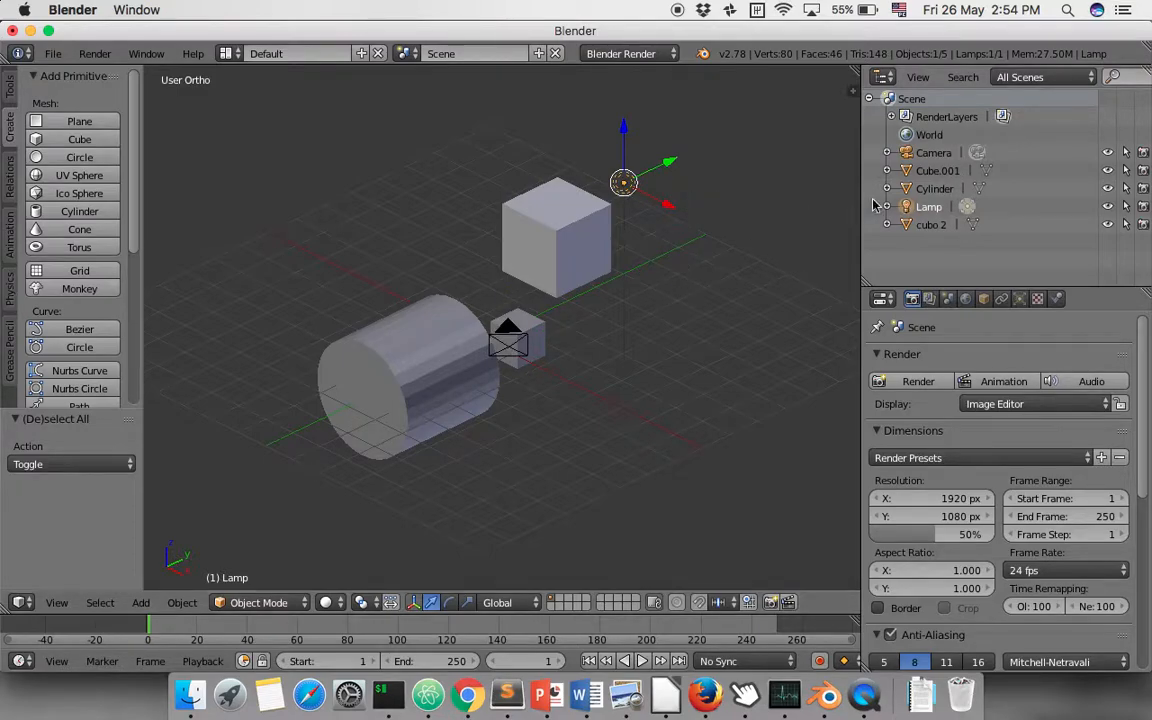
Step: Select cubo 2, the cylinder and the small cube in turn directly in the 3D view, ending with cubo 2
{"action": "middle_click_drag", "start_coordinate": [709, 436], "coordinate": [699, 401]}
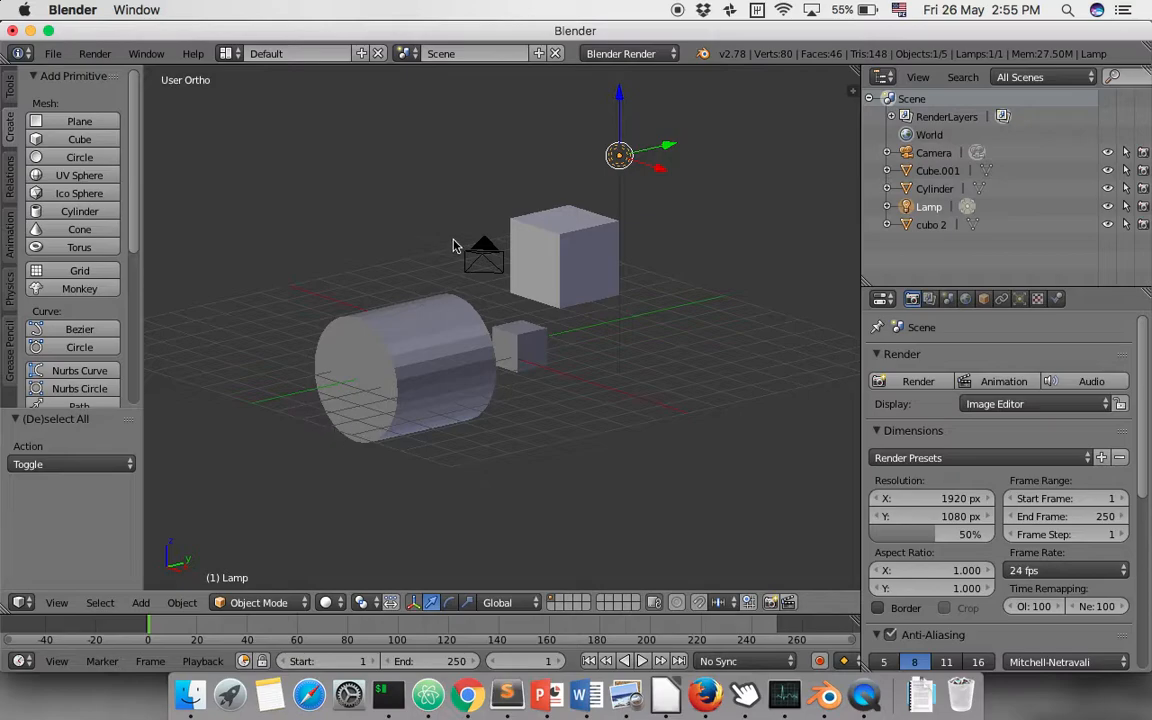
{"action": "middle_click_drag", "start_coordinate": [437, 239], "coordinate": [470, 235]}
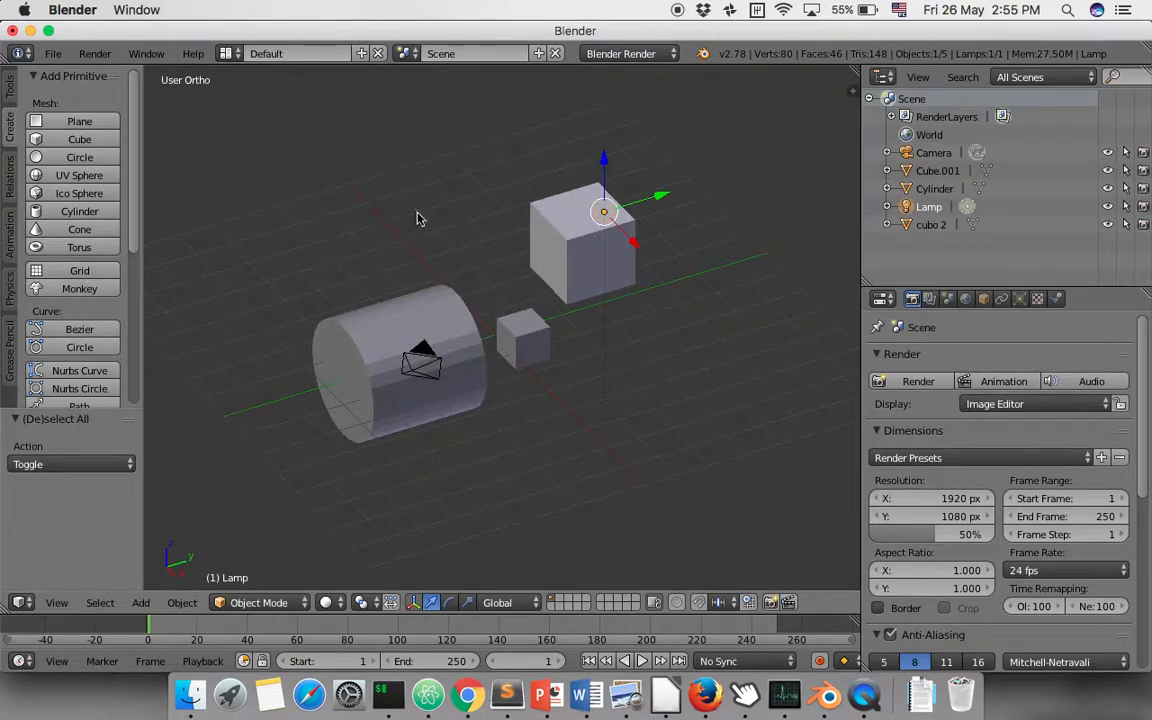
{"action": "right_click", "coordinate": [602, 229]}
{"action": "right_click", "coordinate": [367, 397]}
{"action": "right_click", "coordinate": [540, 328]}
{"action": "right_click", "coordinate": [585, 262]}
{"action": "right_click", "coordinate": [412, 300]}
{"action": "right_click", "coordinate": [515, 330]}
{"action": "right_click", "coordinate": [540, 255]}
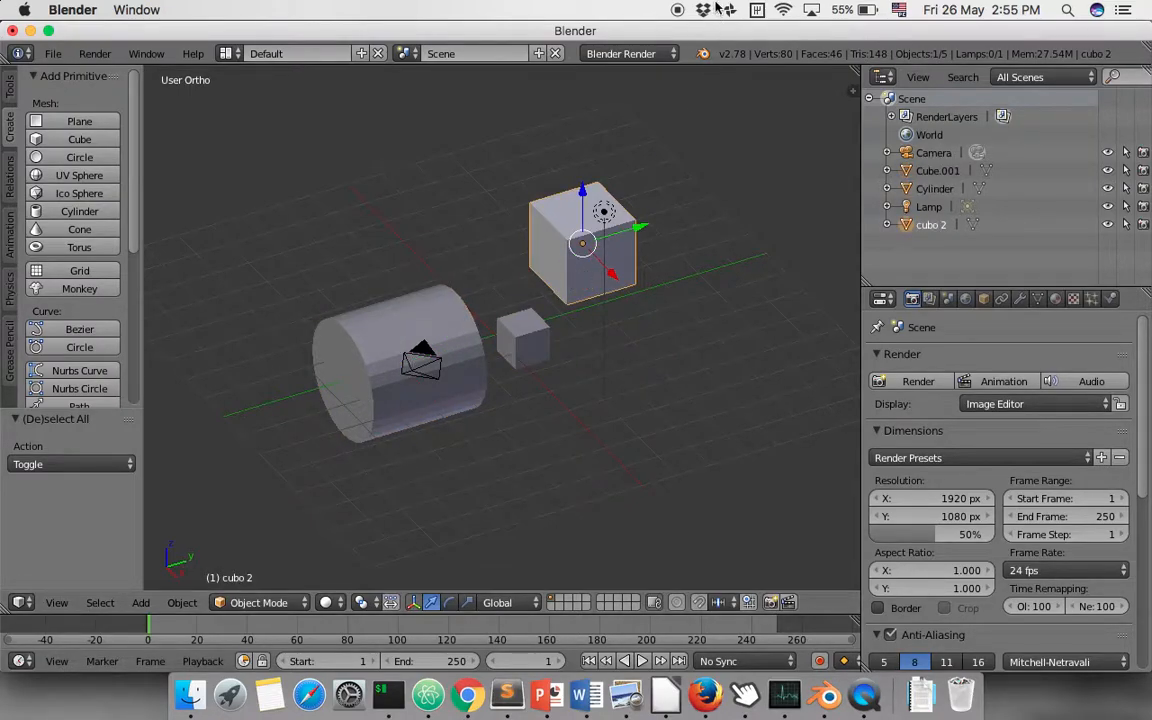